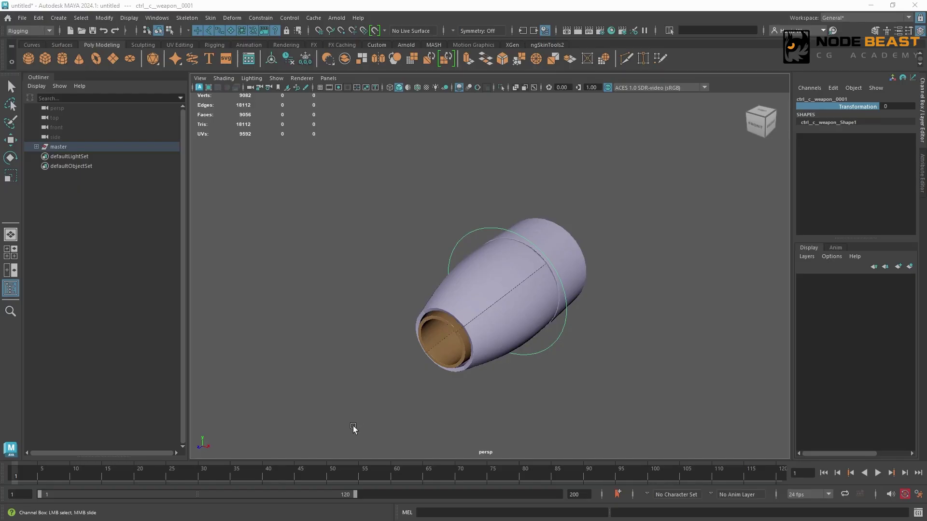
Step: Preview the weapon's transformation by scrubbing the Transformation attribute on the ctrl__c__weapon__0001 control
{"action": "middle_click_drag", "start_coordinate": [353, 426], "coordinate": [312, 437]}
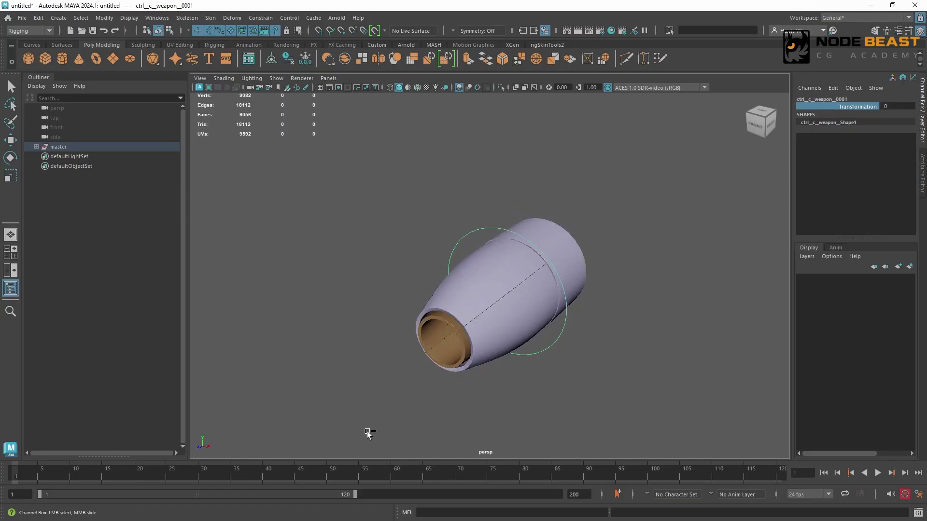
{"action": "middle_click_drag", "start_coordinate": [368, 435], "coordinate": [284, 420]}
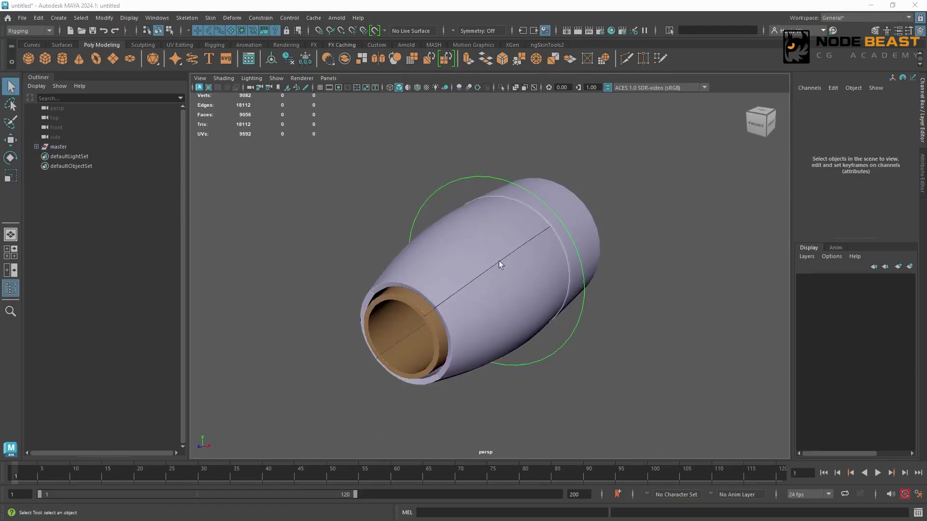
{"action": "left_click", "coordinate": [457, 183]}
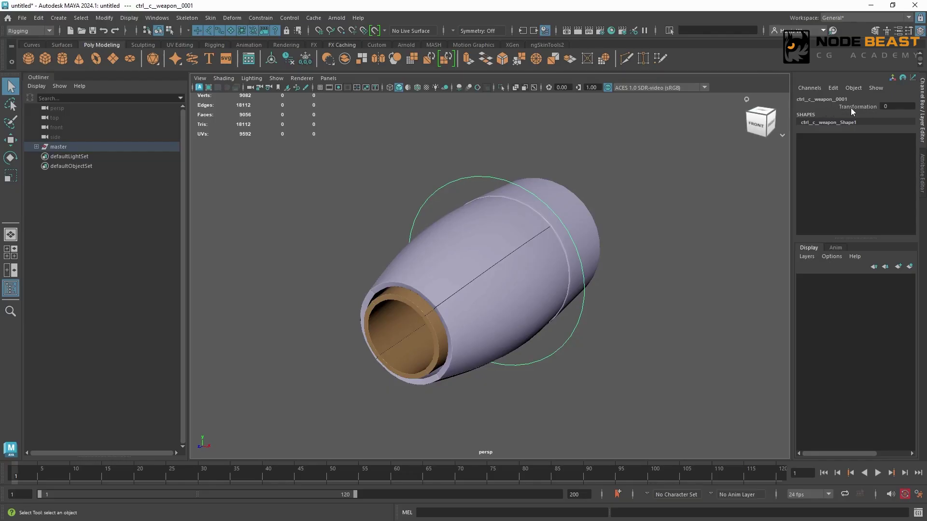
{"action": "left_click", "coordinate": [823, 107]}
{"action": "middle_click_drag", "start_coordinate": [419, 147], "coordinate": [316, 170]}
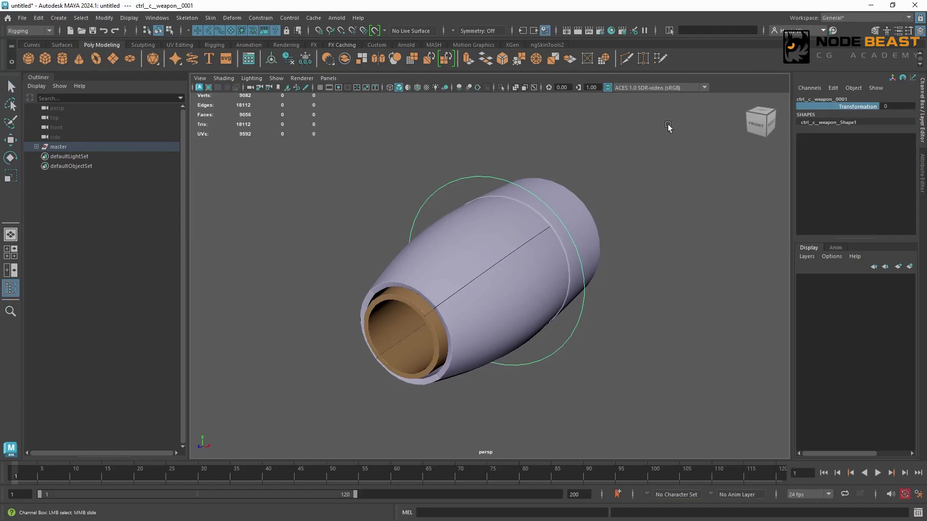
Step: Isolate the grp__c__hig__out_parts__0001 group in the view and examine its base and outer shell segments
{"action": "left_click", "coordinate": [37, 146]}
{"action": "left_click", "coordinate": [130, 176]}
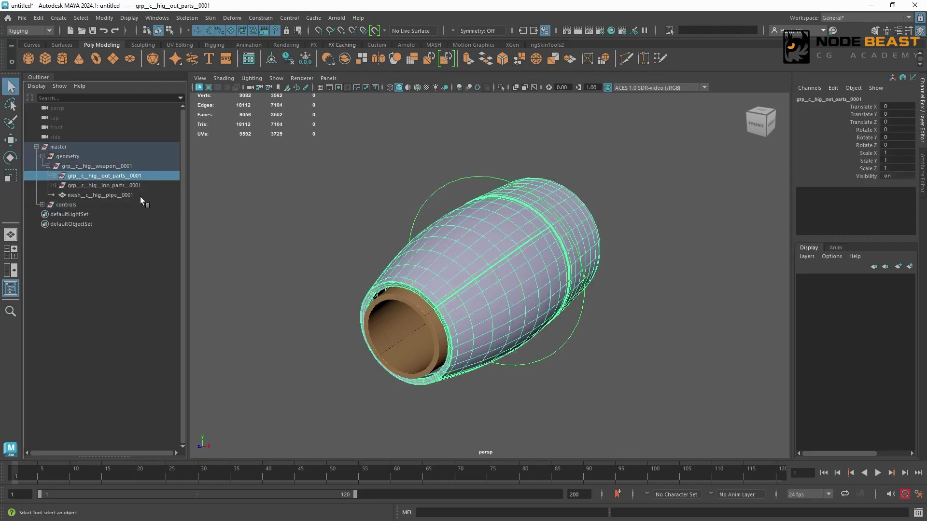
{"action": "left_click_drag", "start_coordinate": [500, 235], "coordinate": [496, 114], "text": "alt"}
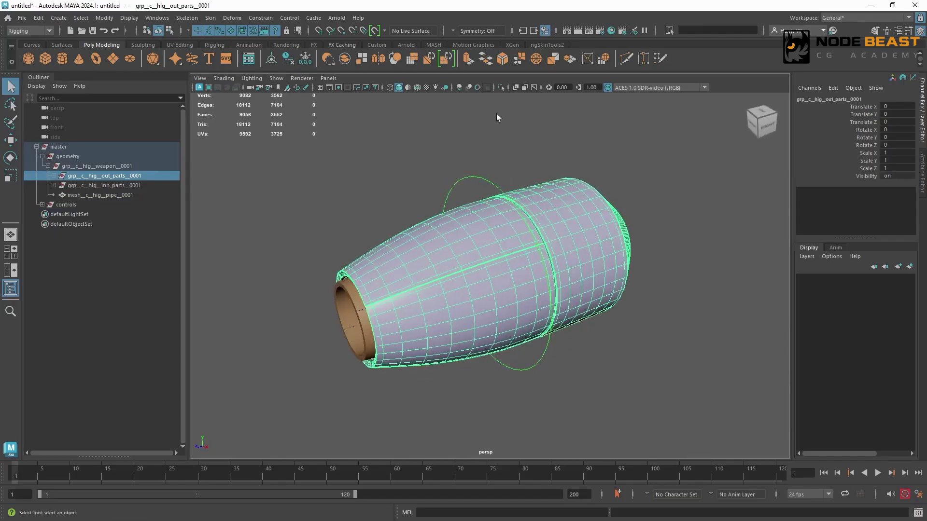
{"action": "left_click", "coordinate": [501, 86]}
{"action": "left_click", "coordinate": [633, 209]}
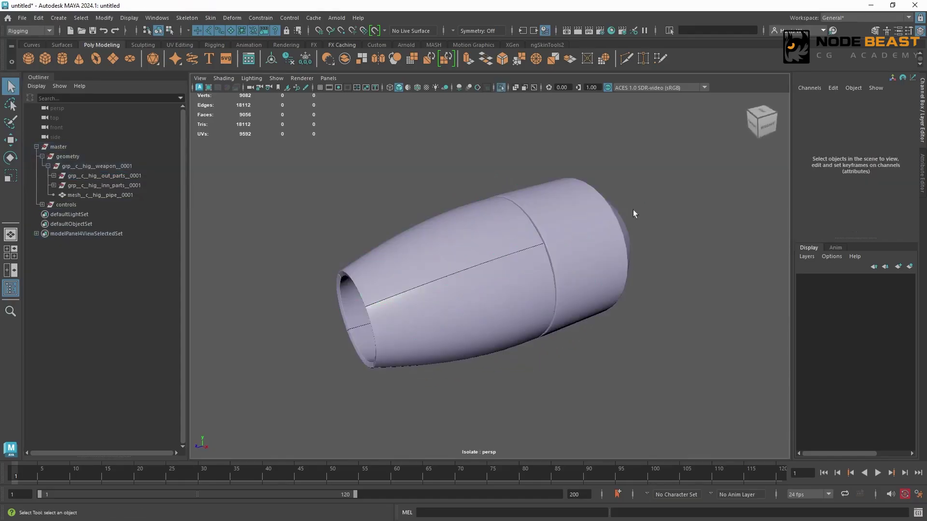
{"action": "left_click", "coordinate": [579, 217]}
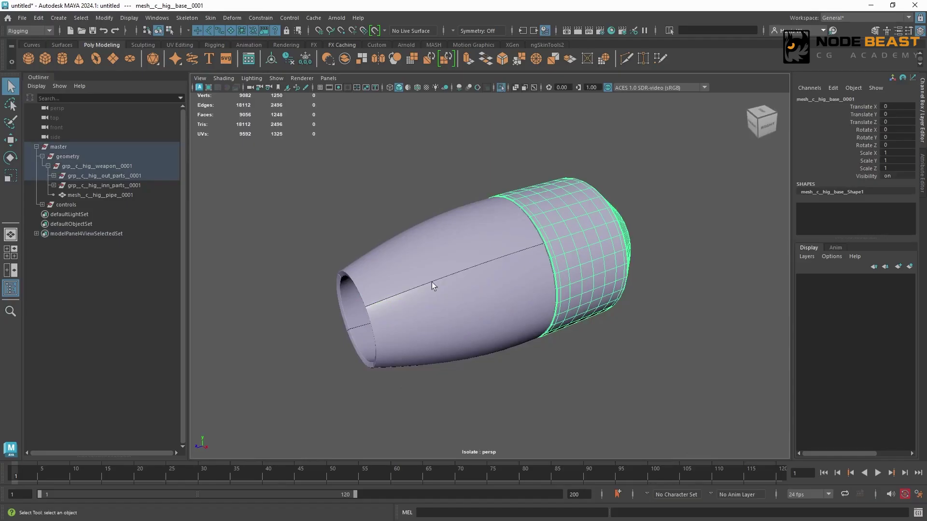
{"action": "left_click", "coordinate": [419, 272]}
{"action": "left_click_drag", "start_coordinate": [436, 313], "coordinate": [490, 319], "text": "alt"}
{"action": "left_click", "coordinate": [428, 316]}
{"action": "left_click", "coordinate": [458, 345]}
{"action": "left_click", "coordinate": [512, 317]}
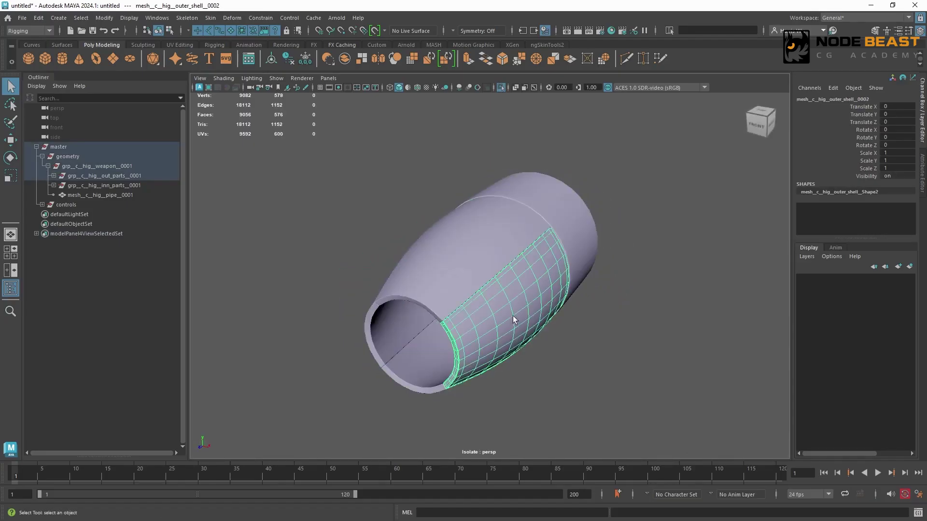
{"action": "left_click", "coordinate": [355, 253]}
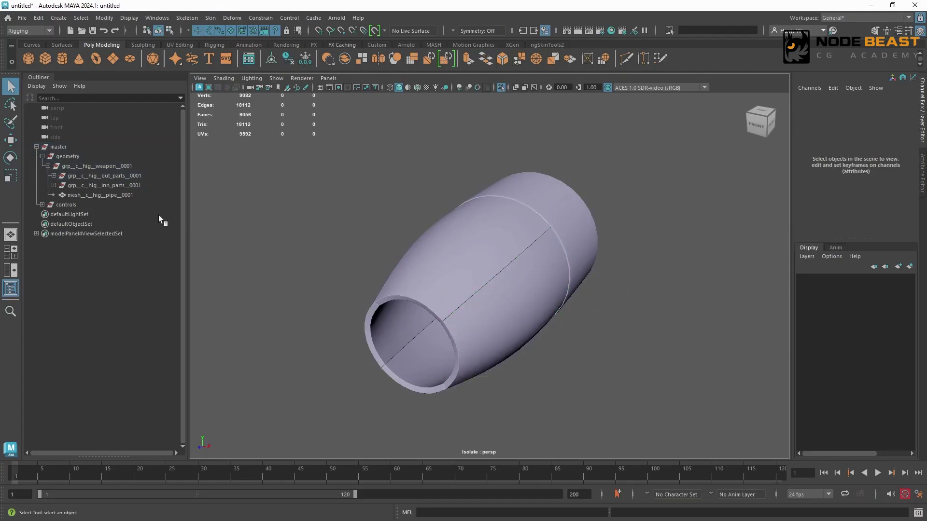
Step: Isolate the grp__c__hig__inn_parts__0001 group and examine its inner shell rings from front to back
{"action": "left_click", "coordinate": [152, 186]}
{"action": "left_click", "coordinate": [501, 88]}
{"action": "left_click", "coordinate": [502, 87]}
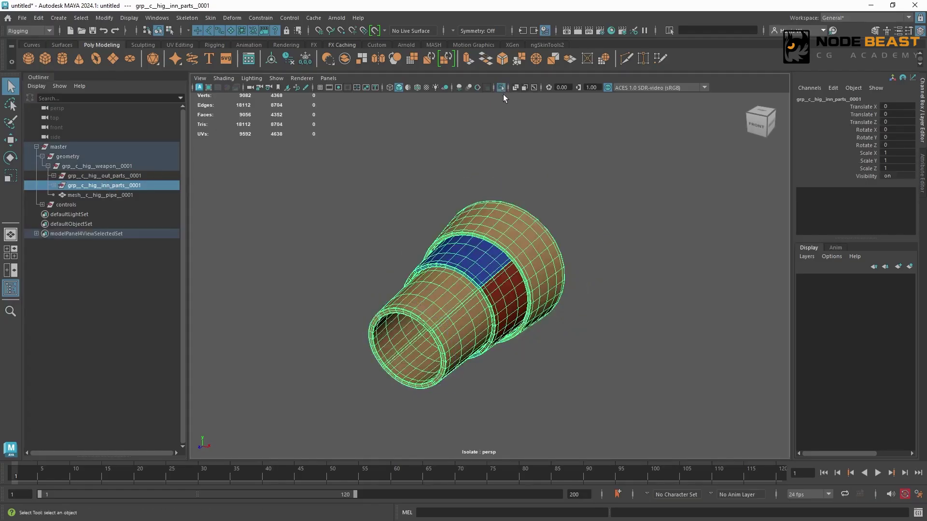
{"action": "left_click", "coordinate": [573, 226]}
{"action": "left_click_drag", "start_coordinate": [573, 226], "coordinate": [410, 172], "text": "alt"}
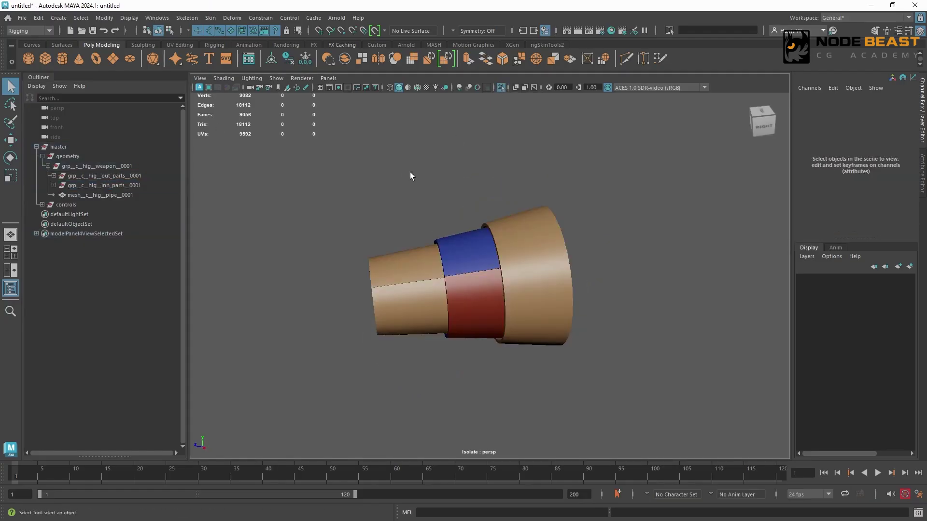
{"action": "left_click_drag", "start_coordinate": [376, 240], "coordinate": [404, 337]}
{"action": "left_click_drag", "start_coordinate": [459, 228], "coordinate": [474, 300]}
{"action": "left_click", "coordinate": [529, 227]}
{"action": "left_click_drag", "start_coordinate": [368, 213], "coordinate": [424, 338]}
{"action": "left_click_drag", "start_coordinate": [471, 276], "coordinate": [490, 302], "text": "alt"}
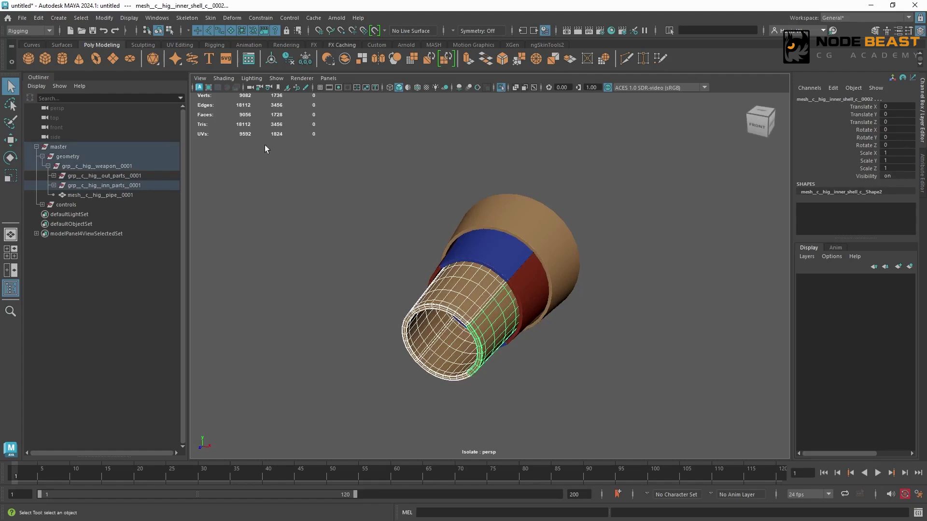
Step: Isolate mesh__c__hig__pipe__0001 to examine the pipe, and bring the whole weapon back into view
{"action": "left_click", "coordinate": [133, 195]}
{"action": "left_click", "coordinate": [501, 88]}
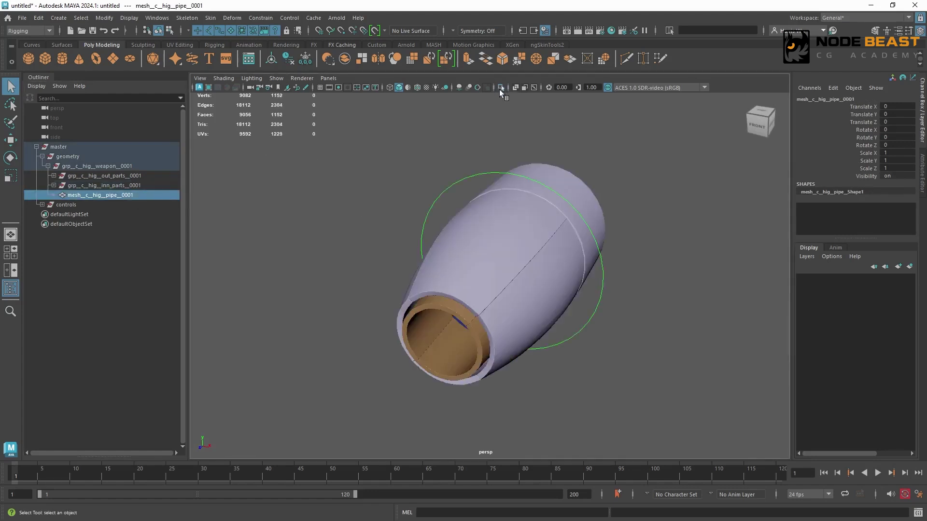
{"action": "left_click", "coordinate": [500, 88]}
{"action": "left_click_drag", "start_coordinate": [518, 228], "coordinate": [488, 253], "text": "alt"}
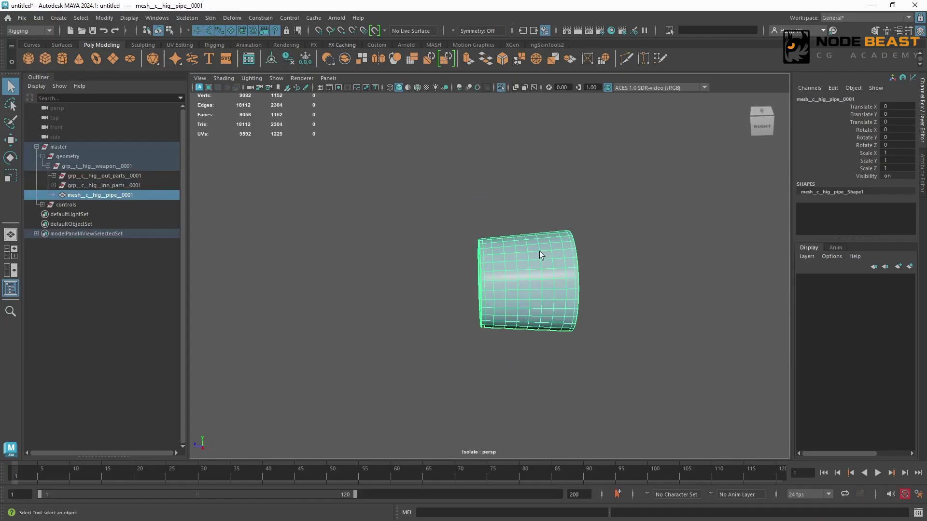
{"action": "left_click", "coordinate": [501, 88]}
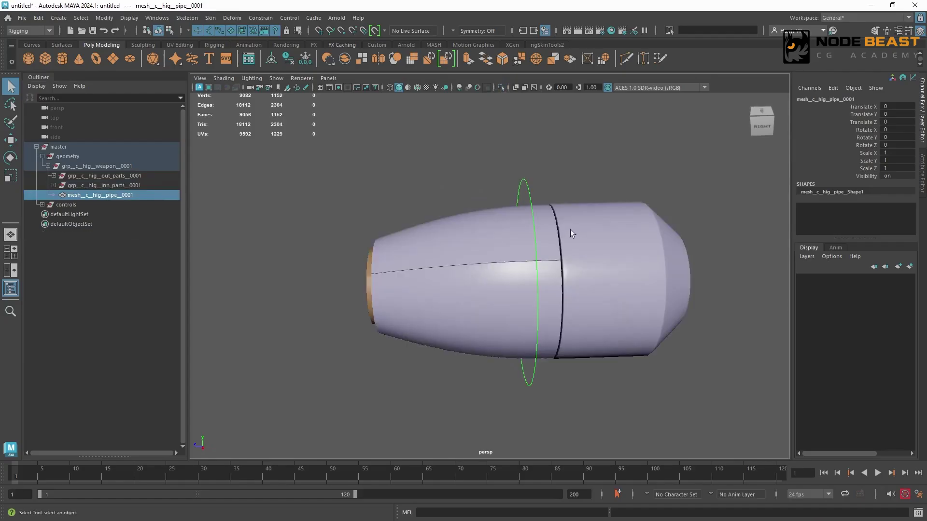
{"action": "mouse_move", "coordinate": [569, 231]}
{"action": "left_mouse_down", "text": "alt"}
{"action": "mouse_move", "coordinate": [539, 252]}
{"action": "mouse_move", "coordinate": [558, 242]}
{"action": "left_mouse_up", "text": "alt"}
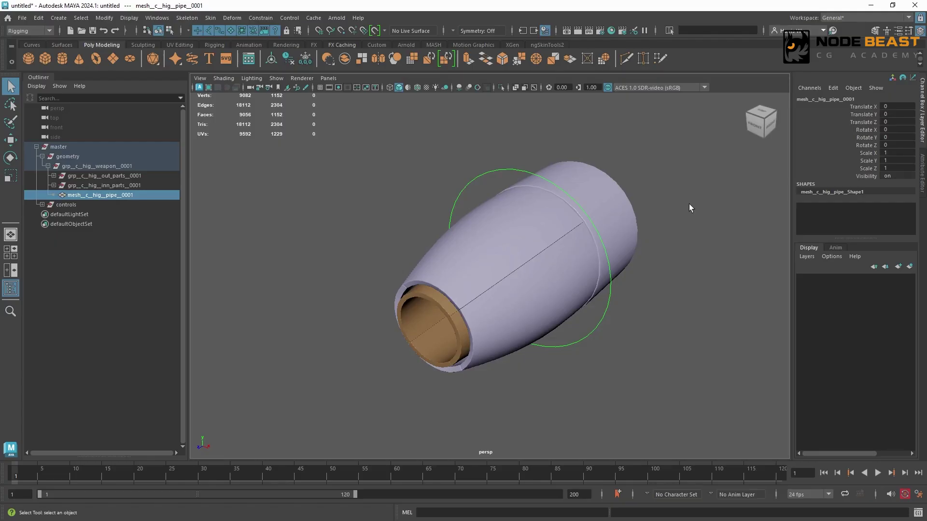
Step: Undo the last two actions and clear the selection of the upper outer shell segment
{"action": "key", "text": "ctrl+z"}
{"action": "key", "text": "ctrl+z"}
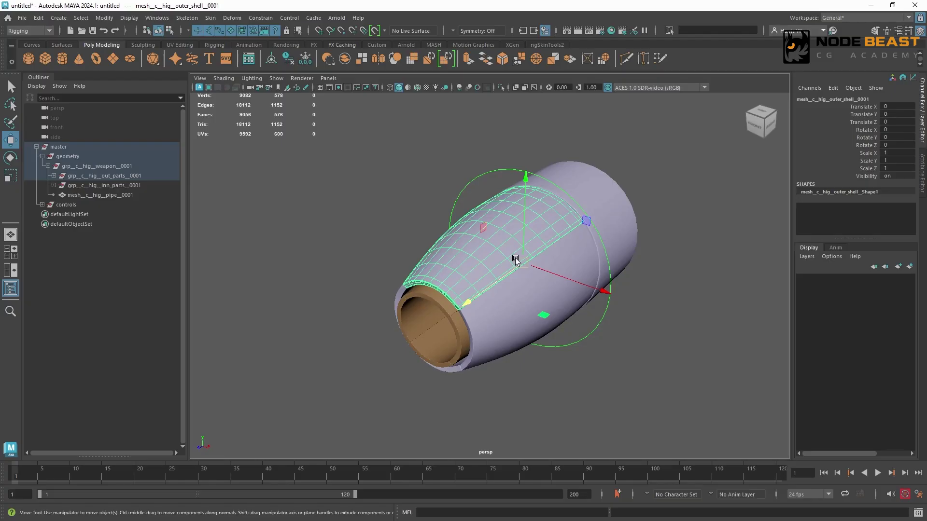
{"action": "left_click", "coordinate": [338, 198]}
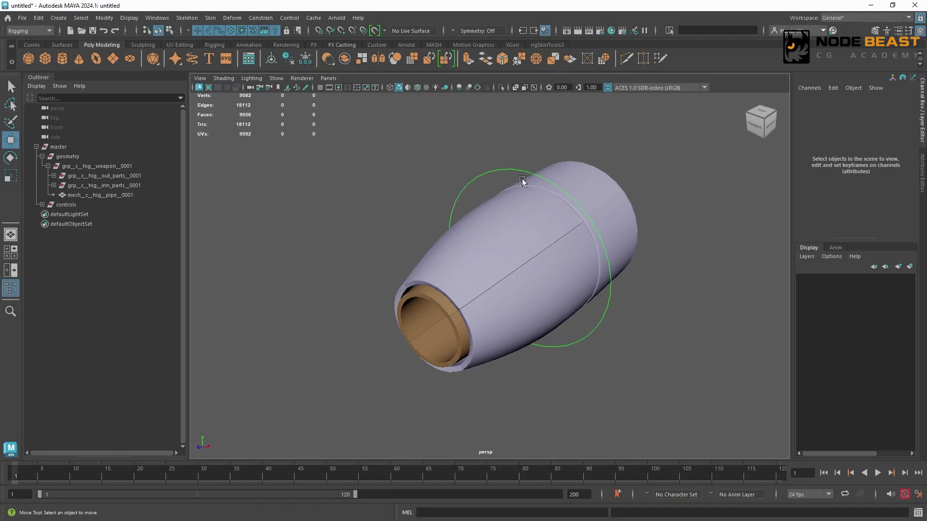
Step: Create a locator and copy the upper outer shell's name, mesh__c__hig__outer_shell__0001
{"action": "left_click", "coordinate": [58, 18]}
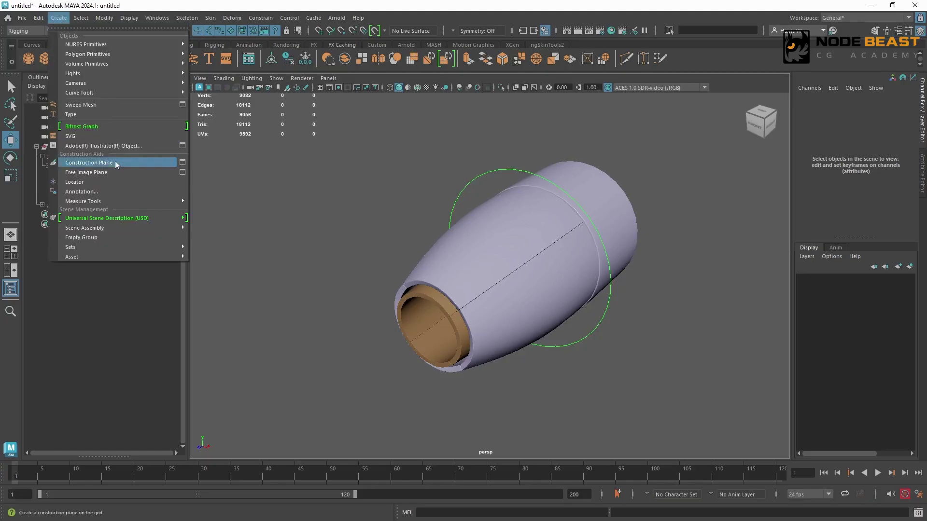
{"action": "left_click", "coordinate": [137, 186]}
{"action": "left_click", "coordinate": [504, 216]}
{"action": "double_click", "coordinate": [831, 99]}
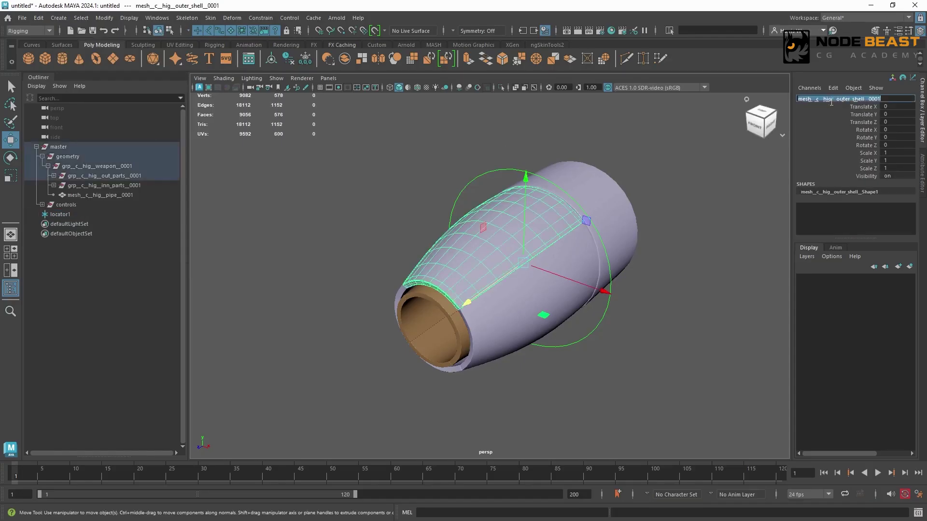
Step: Rename the locator loc__c__outer_shell__0001, based on the copied shell name with its prefix changed and hig removed
{"action": "double_click", "coordinate": [88, 216]}
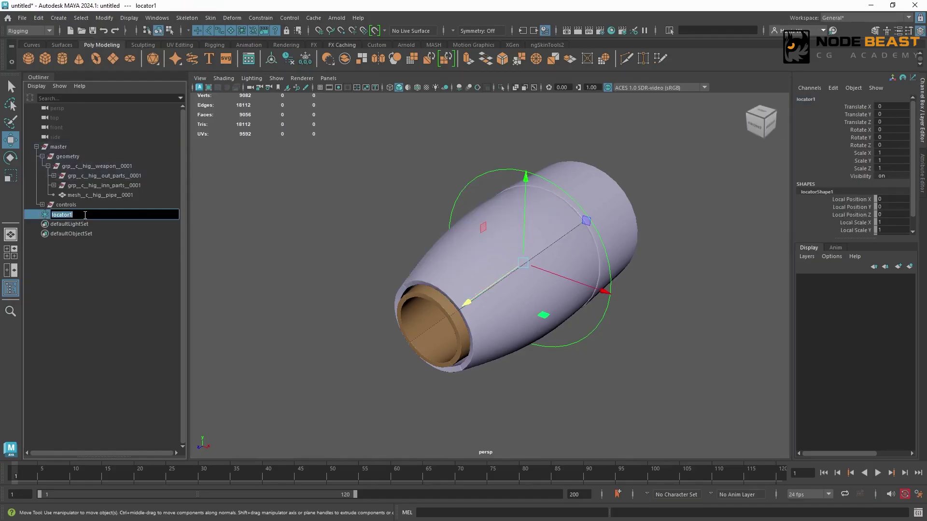
{"action": "type", "text": "mesh__c__hig__outer_shell__0001"}
{"action": "left_click_drag", "start_coordinate": [63, 214], "coordinate": [15, 220]}
{"action": "type", "text": "loc"}
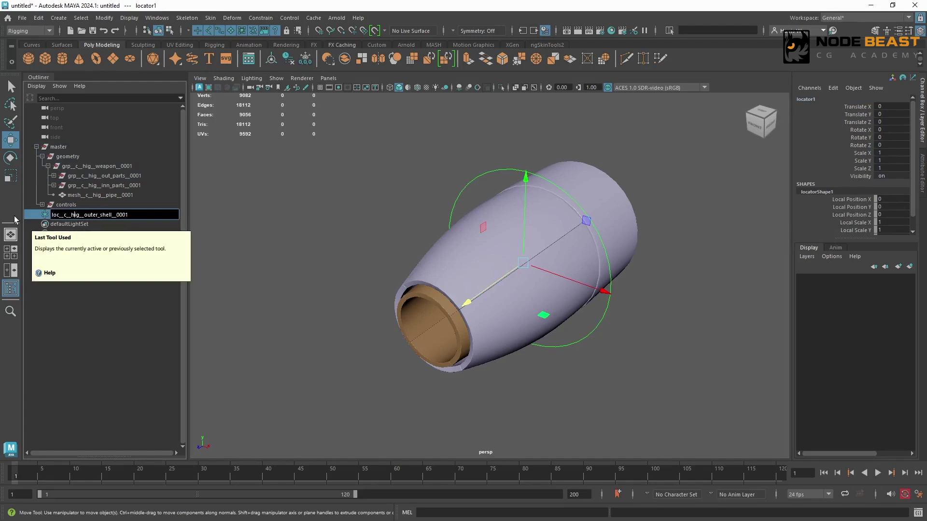
{"action": "key", "text": "Right"}
{"action": "key", "text": "Right"}
{"action": "key", "text": "BackSpace"}
{"action": "key", "text": "BackSpace"}
{"action": "key", "text": "BackSpace"}
{"action": "key", "text": "BackSpace"}
{"action": "key", "text": "BackSpace"}
{"action": "key", "text": "Return"}
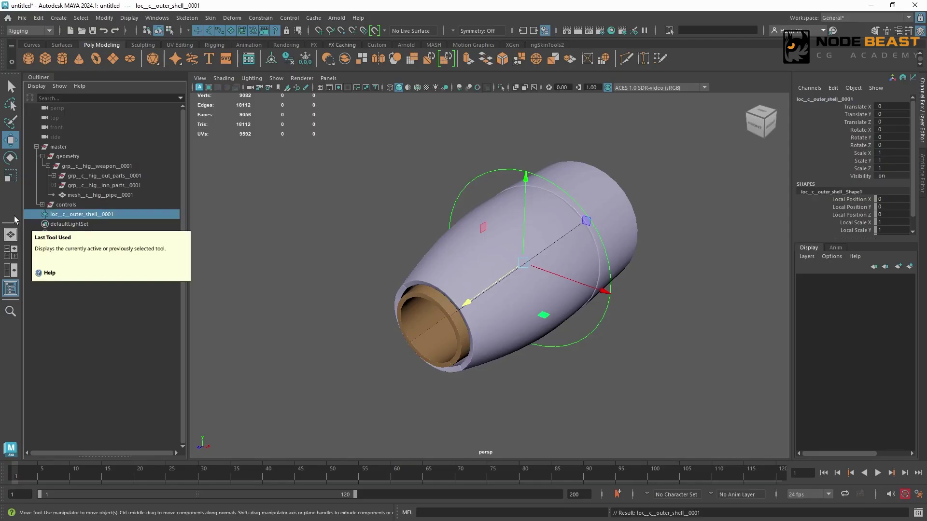
Step: Move the locator to the upper seam between outer shell and base, at about Translate Y 1.627 and Translate Z -0.522
{"action": "left_click_drag", "start_coordinate": [466, 246], "coordinate": [381, 213], "text": "alt"}
{"action": "right_click_drag", "start_coordinate": [380, 213], "coordinate": [499, 222], "text": "alt"}
{"action": "left_click_drag", "start_coordinate": [499, 222], "coordinate": [460, 129], "text": "alt"}
{"action": "left_click_drag", "start_coordinate": [440, 209], "coordinate": [485, 234]}
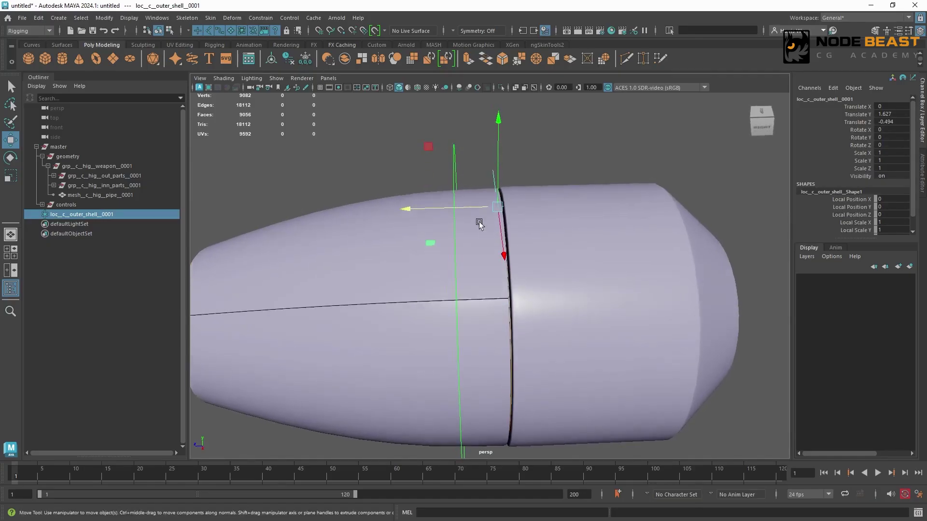
{"action": "left_click_drag", "start_coordinate": [474, 209], "coordinate": [476, 209]}
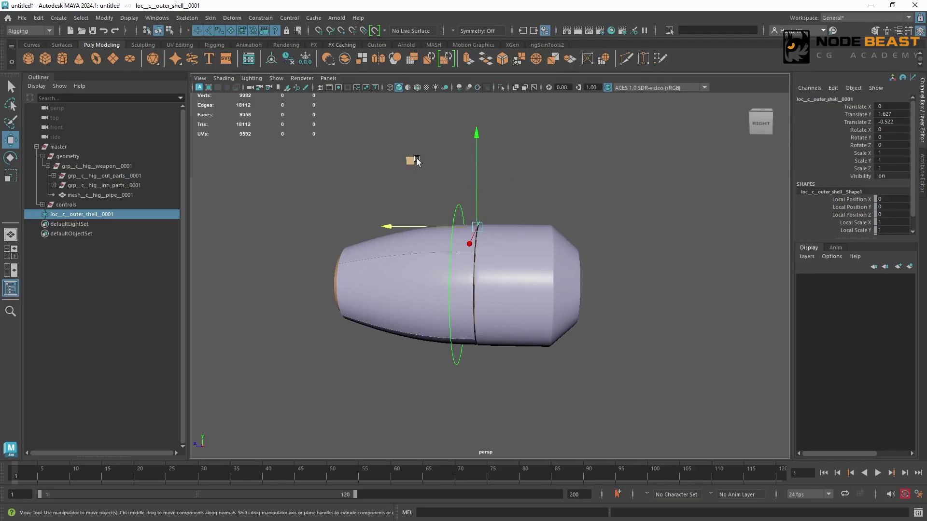
Step: Try moving the locator up and back beyond the base to about Y 2.77, Z -4.273, and undo the move
{"action": "left_click_drag", "start_coordinate": [410, 161], "coordinate": [554, 118]}
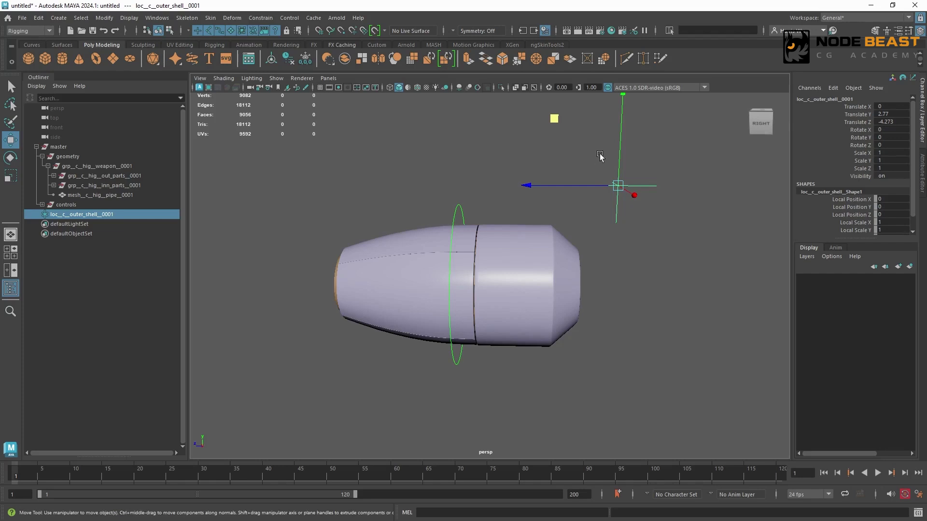
{"action": "key", "text": "ctrl+z"}
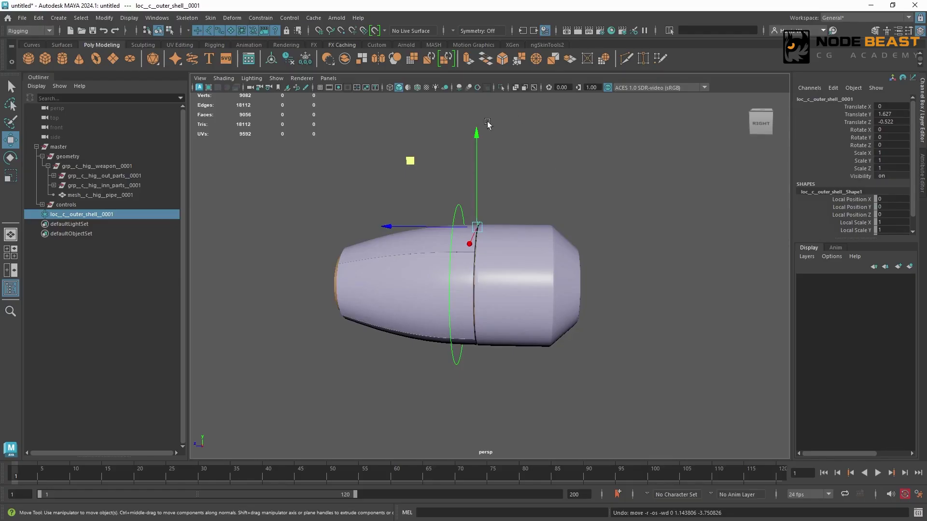
{"action": "left_click_drag", "start_coordinate": [559, 204], "coordinate": [574, 213], "text": "alt"}
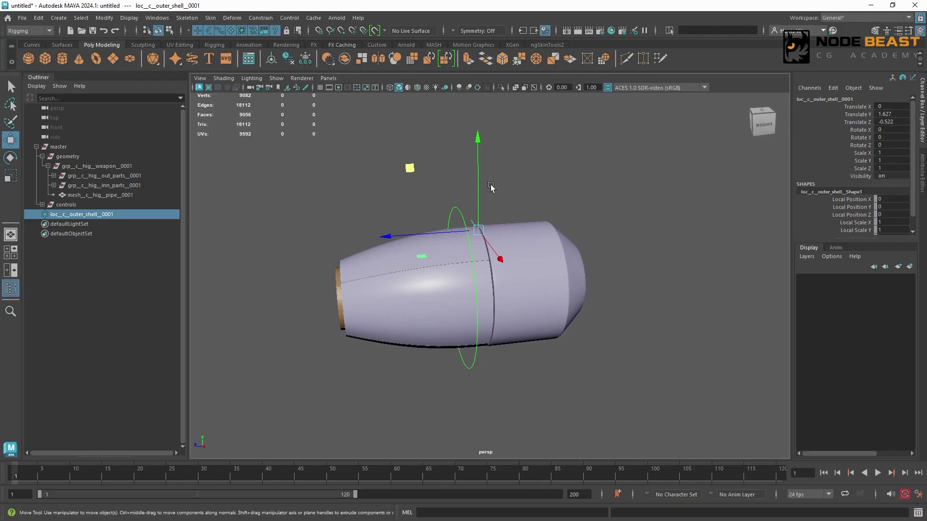
Step: Create an empty group and name it zero__c__outer_shell__0001
{"action": "left_click", "coordinate": [559, 179]}
{"action": "key", "text": "ctrl+g"}
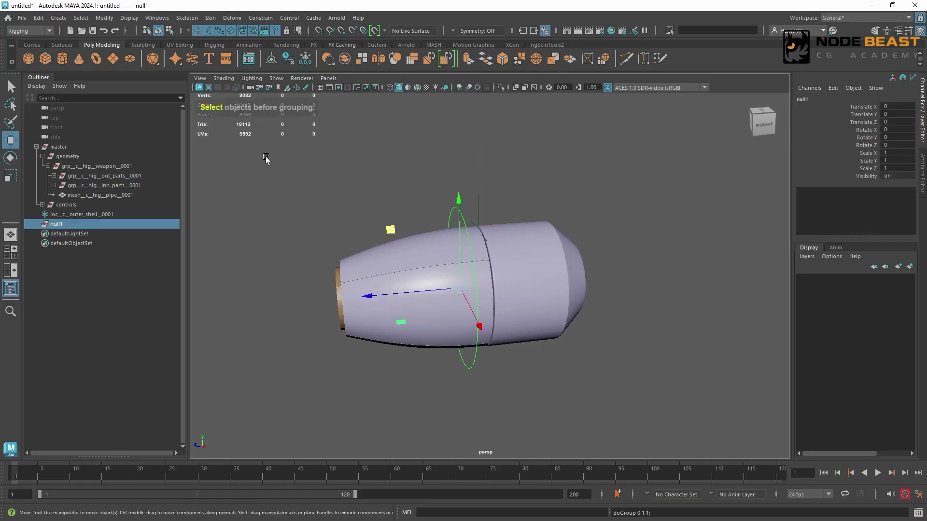
{"action": "double_click", "coordinate": [101, 223]}
{"action": "type", "text": "loc__c__outer_shell__0001"}
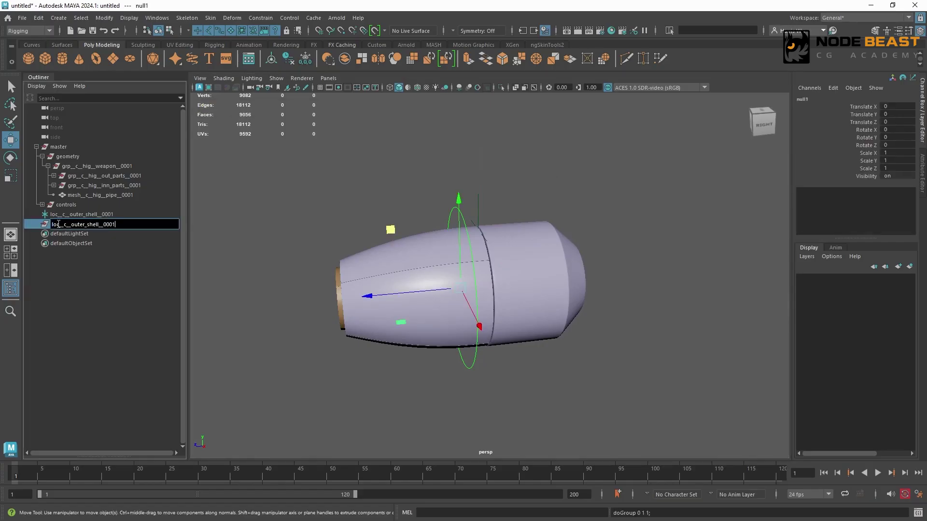
{"action": "type", "text": "zero"}
{"action": "key", "text": "Return"}
Step: Match the zero__c__outer_shell__0001 group's transforms to the locator and parent the locator under the group
{"action": "left_click", "coordinate": [124, 215], "text": "ctrl"}
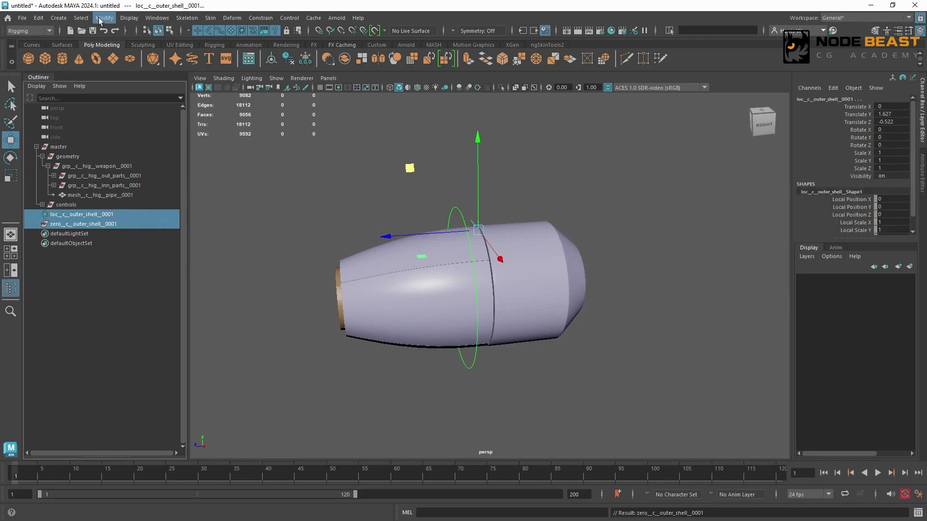
{"action": "left_click", "coordinate": [103, 18]}
{"action": "mouse_move", "coordinate": [155, 74]}
{"action": "left_click", "coordinate": [255, 74]}
{"action": "left_click_drag", "start_coordinate": [124, 218], "coordinate": [99, 226]}
{"action": "left_click", "coordinate": [36, 215]}
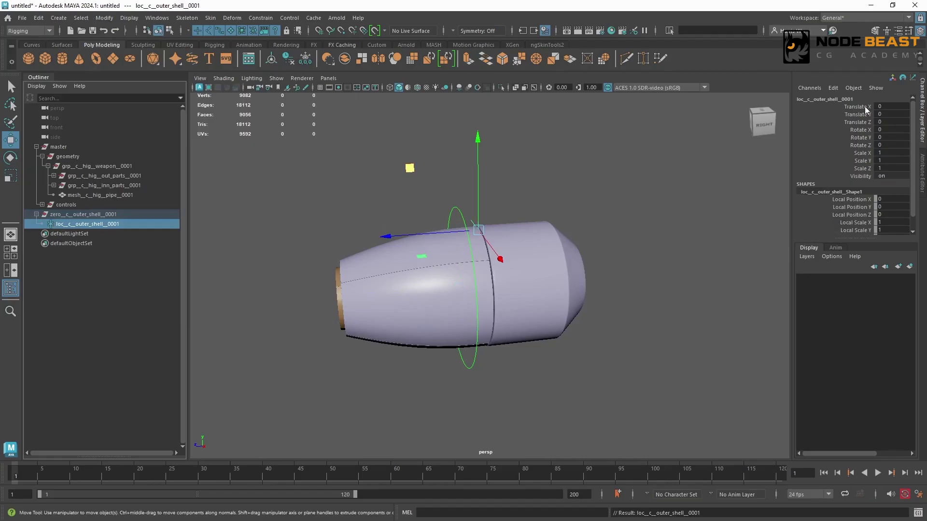
{"action": "left_click_drag", "start_coordinate": [866, 107], "coordinate": [868, 177]}
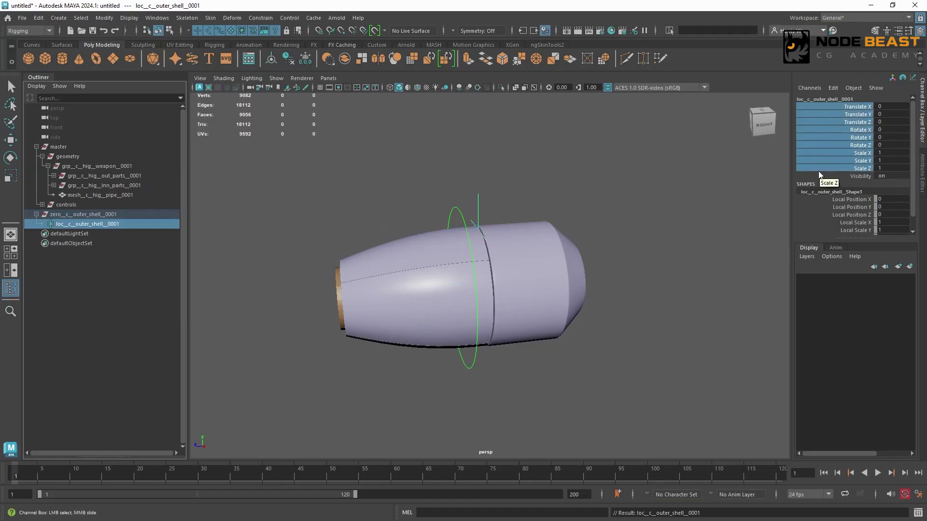
{"action": "key", "text": "Up"}
Step: Duplicate the zero__c__outer_shell__0001 group three times for the remaining outer shell parts
{"action": "left_click_drag", "start_coordinate": [536, 260], "coordinate": [572, 297], "text": "alt"}
{"action": "left_click", "coordinate": [528, 305]}
{"action": "left_click", "coordinate": [474, 290]}
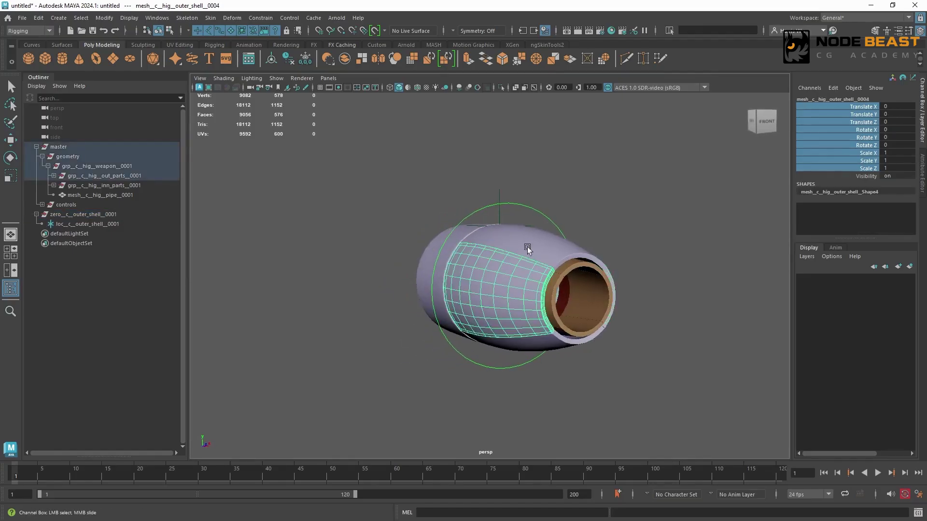
{"action": "left_click_drag", "start_coordinate": [516, 257], "coordinate": [459, 256], "text": "alt"}
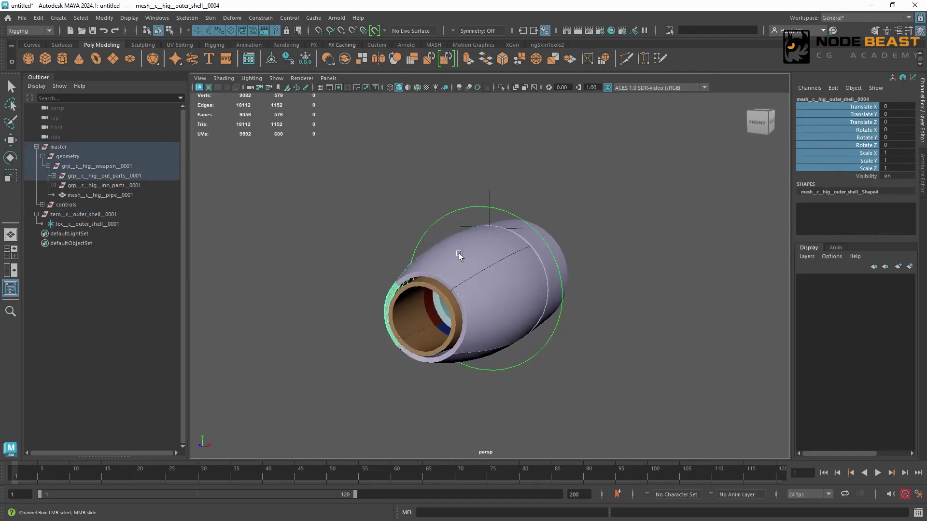
{"action": "left_click", "coordinate": [92, 215]}
{"action": "key", "text": "ctrl+d"}
{"action": "key", "text": "ctrl+d"}
{"action": "key", "text": "ctrl+d"}
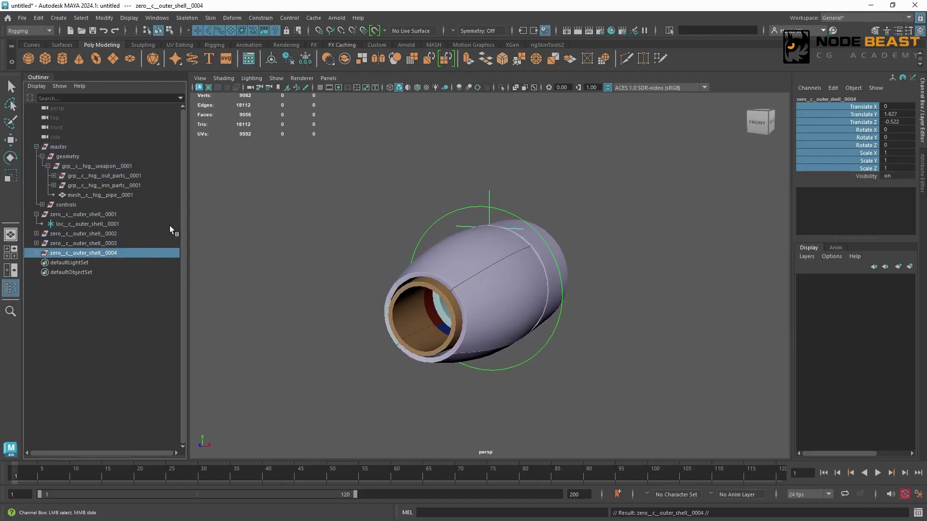
Step: Rename the locators inside the duplicated groups loc__c__outer_shell__0002, loc__c__outer_shell__0003 and loc__c__outer_shell__0004 to match their parents
{"action": "left_click", "coordinate": [36, 234]}
{"action": "double_click", "coordinate": [124, 244]}
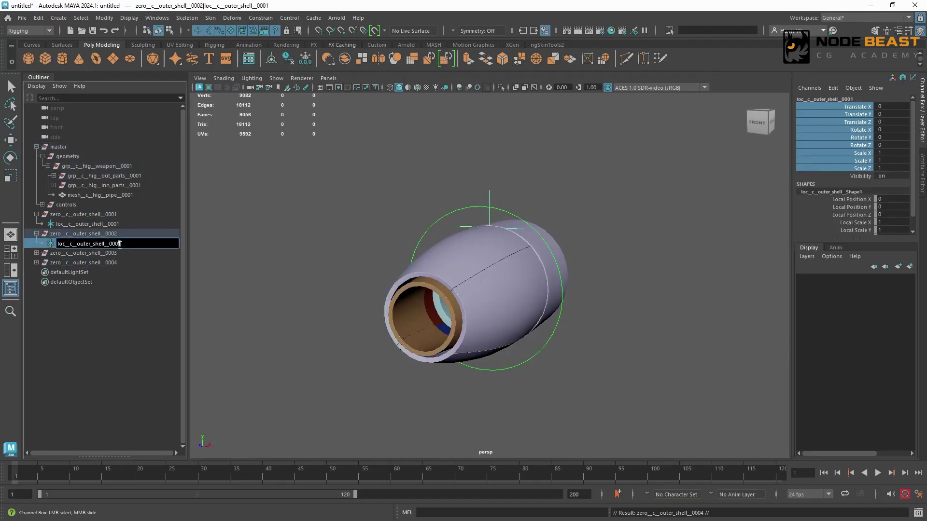
{"action": "left_click", "coordinate": [36, 253]}
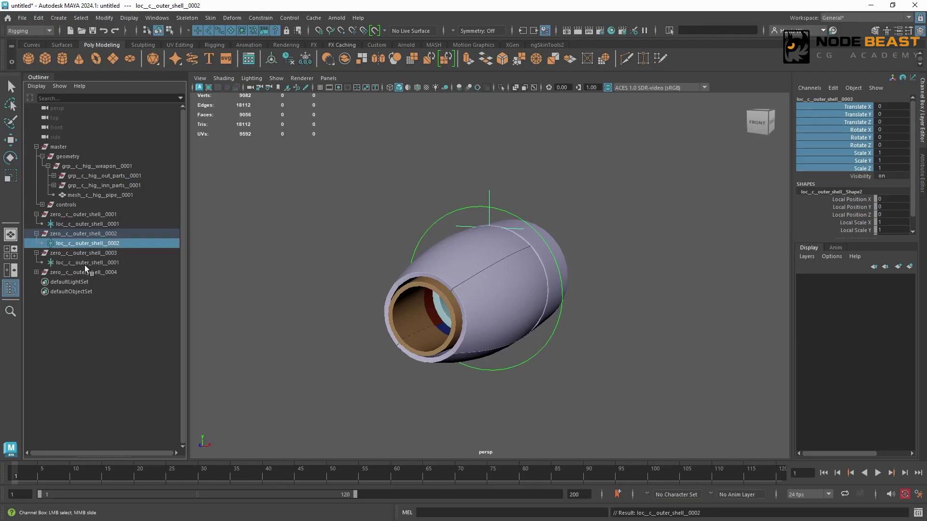
{"action": "double_click", "coordinate": [116, 264]}
{"action": "left_click_drag", "start_coordinate": [129, 263], "coordinate": [118, 264]}
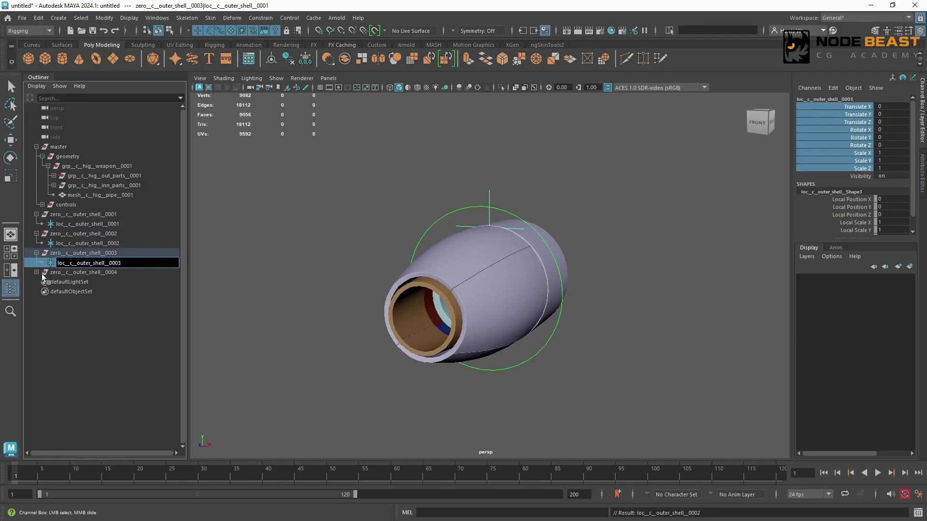
{"action": "type", "text": "3"}
{"action": "left_click", "coordinate": [37, 272]}
{"action": "double_click", "coordinate": [114, 283]}
{"action": "left_click", "coordinate": [133, 284]}
{"action": "key", "text": "shift+Left"}
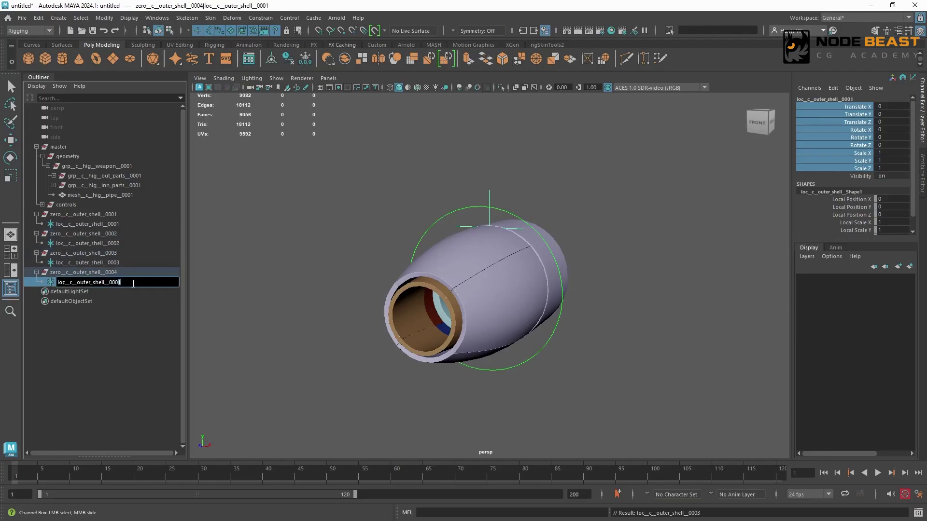
Step: Try moving zero__c__outer_shell__0002 freehand to the shell's side at about X 1.655, Y 0.087, and undo the move
{"action": "left_click", "coordinate": [110, 234]}
{"action": "key", "text": "w"}
{"action": "left_click_drag", "start_coordinate": [580, 272], "coordinate": [568, 228], "text": "alt"}
{"action": "left_click_drag", "start_coordinate": [561, 157], "coordinate": [621, 215]}
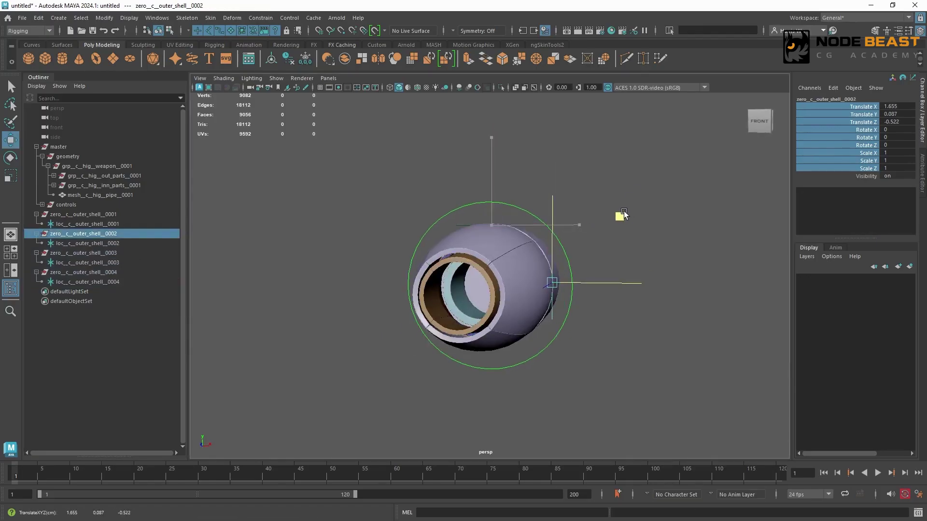
{"action": "key", "text": "ctrl+z"}
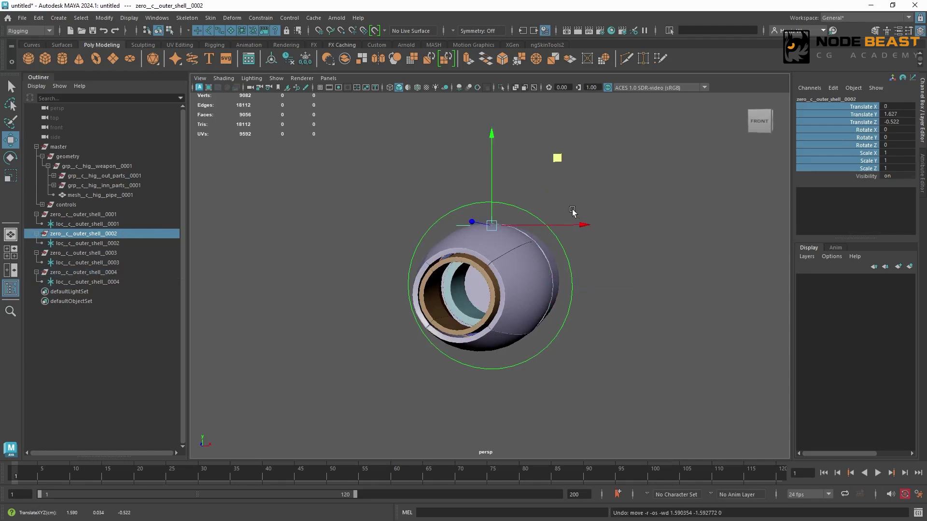
Step: Place each of the groups zero__c__outer_shell__0002, 0003 and 0004 in its own new parent group pivoting at the origin
{"action": "left_click_drag", "start_coordinate": [565, 307], "coordinate": [534, 306], "text": "alt"}
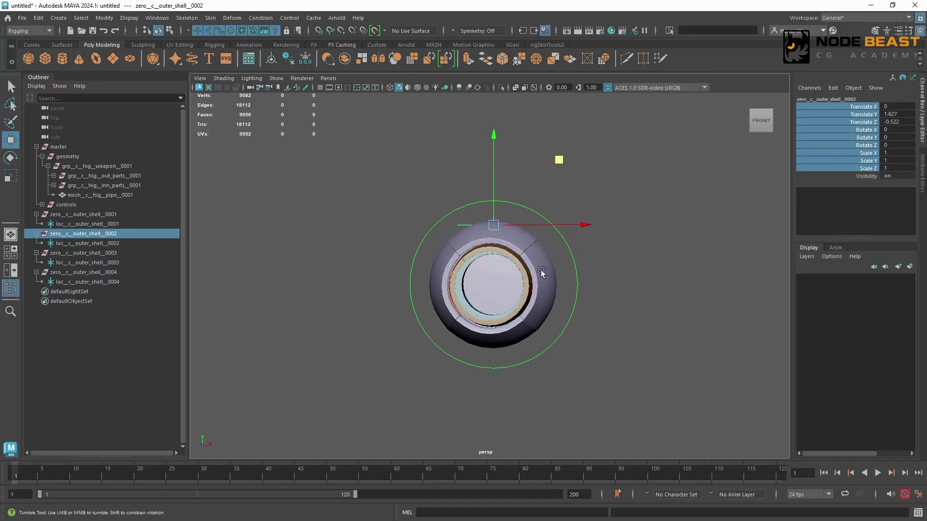
{"action": "left_click_drag", "start_coordinate": [542, 271], "coordinate": [473, 263], "text": "alt"}
{"action": "key", "text": "ctrl+g"}
{"action": "left_click", "coordinate": [115, 235]}
{"action": "key", "text": "ctrl+g"}
{"action": "left_click", "coordinate": [124, 233]}
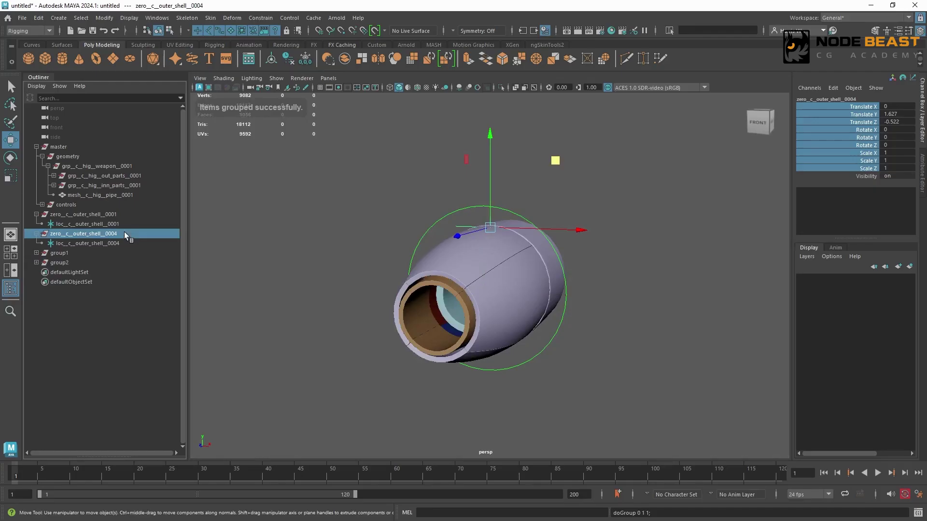
{"action": "key", "text": "ctrl+g"}
Step: Set Rotate Z to -90 on group1, 180 on group2 and 90 on group3 to distribute the locators around the shell
{"action": "left_click", "coordinate": [88, 236]}
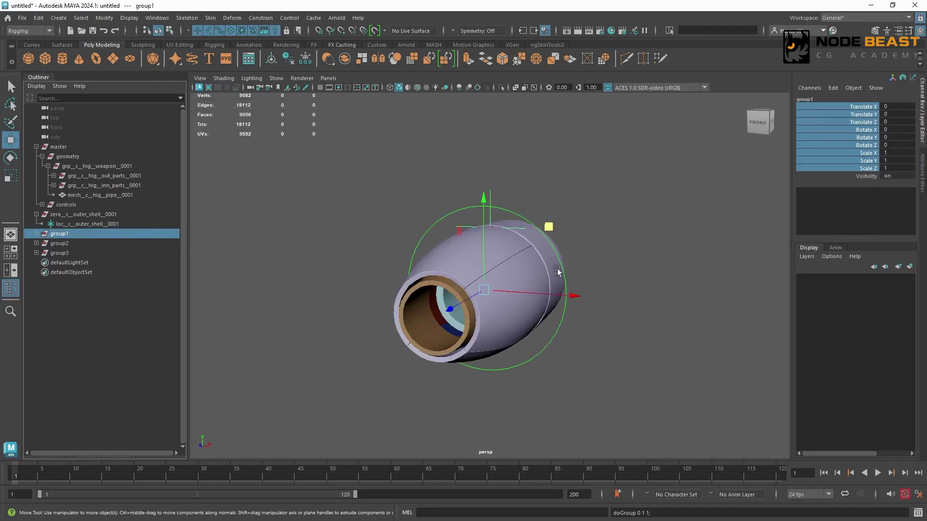
{"action": "mouse_move", "coordinate": [558, 270]}
{"action": "left_mouse_down", "text": "alt"}
{"action": "mouse_move", "coordinate": [590, 261]}
{"action": "mouse_move", "coordinate": [542, 268]}
{"action": "left_mouse_up", "text": "alt"}
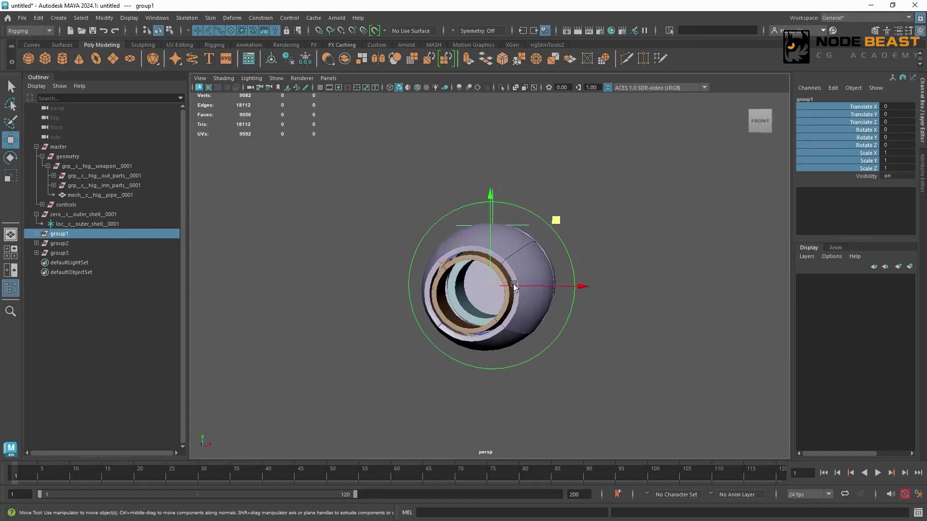
{"action": "key", "text": "e"}
{"action": "left_click_drag", "start_coordinate": [566, 240], "coordinate": [531, 356]}
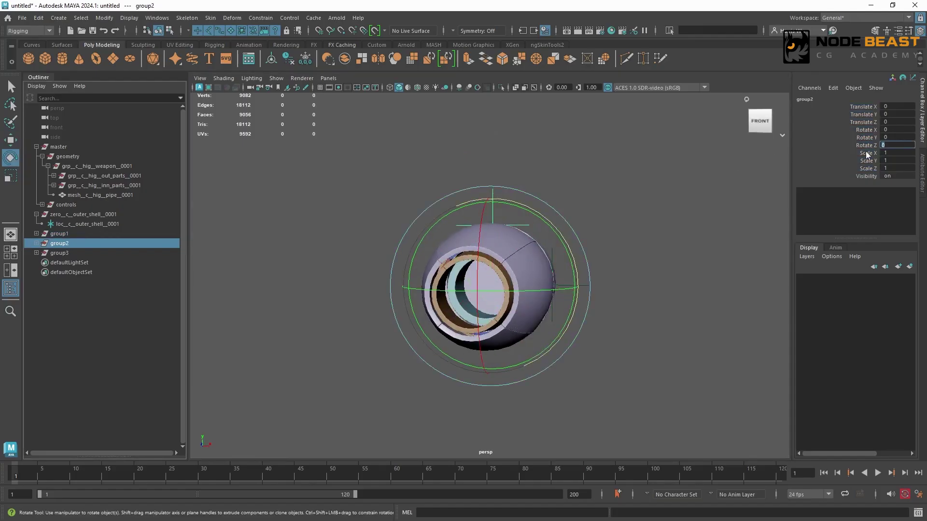
{"action": "type", "text": "180"}
{"action": "key", "text": "Return"}
{"action": "left_click", "coordinate": [59, 253]}
{"action": "double_click", "coordinate": [895, 143]}
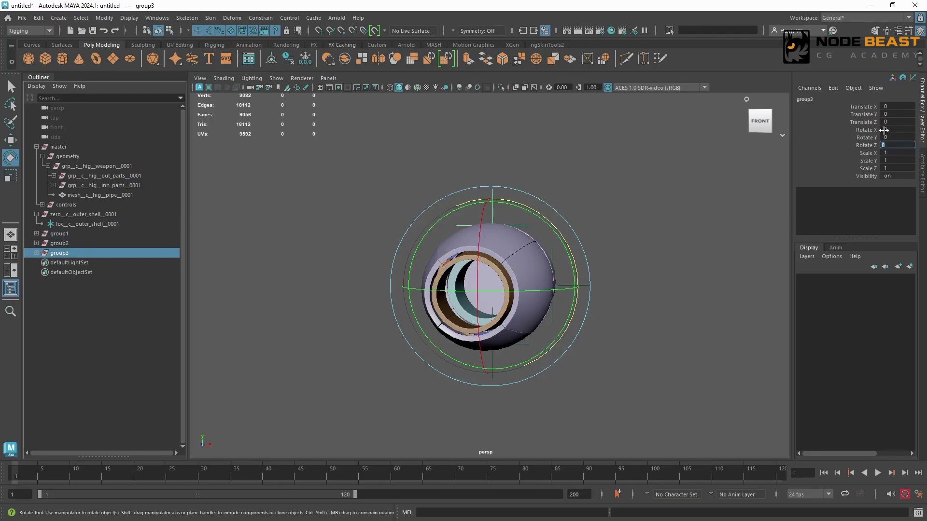
{"action": "type", "text": "90"}
{"action": "key", "text": "Return"}
Step: Unparent zero__c__outer_shell__0002, 0003 and 0004 from their temporary rotation groups
{"action": "left_click", "coordinate": [36, 234]}
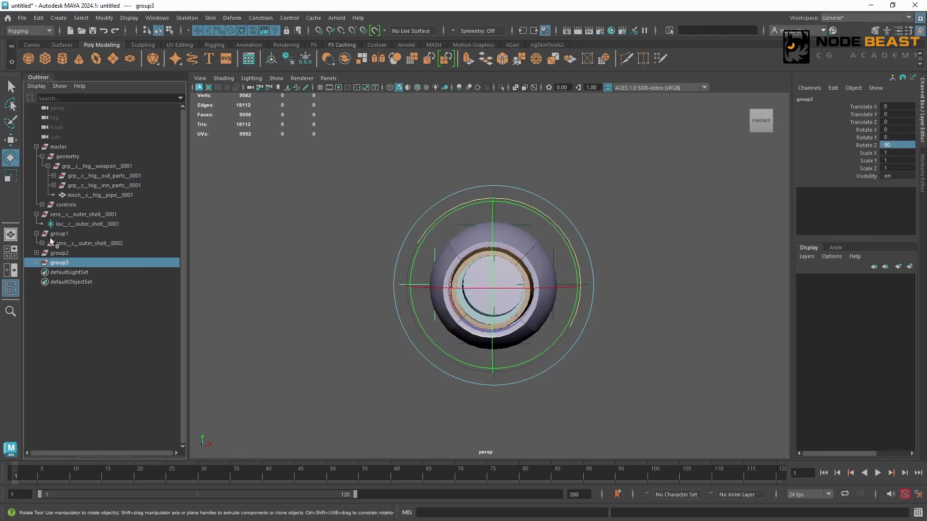
{"action": "left_click", "coordinate": [77, 242]}
{"action": "left_click", "coordinate": [76, 235]}
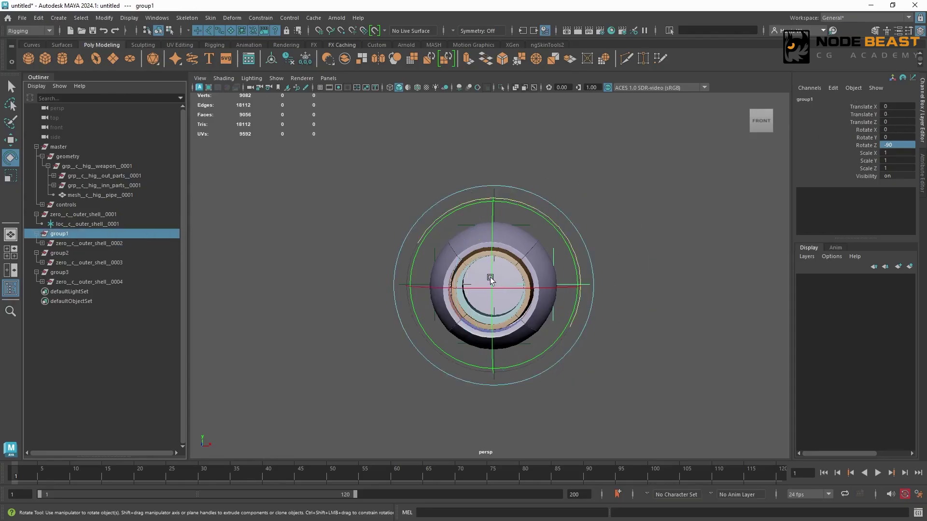
{"action": "left_click", "coordinate": [120, 242]}
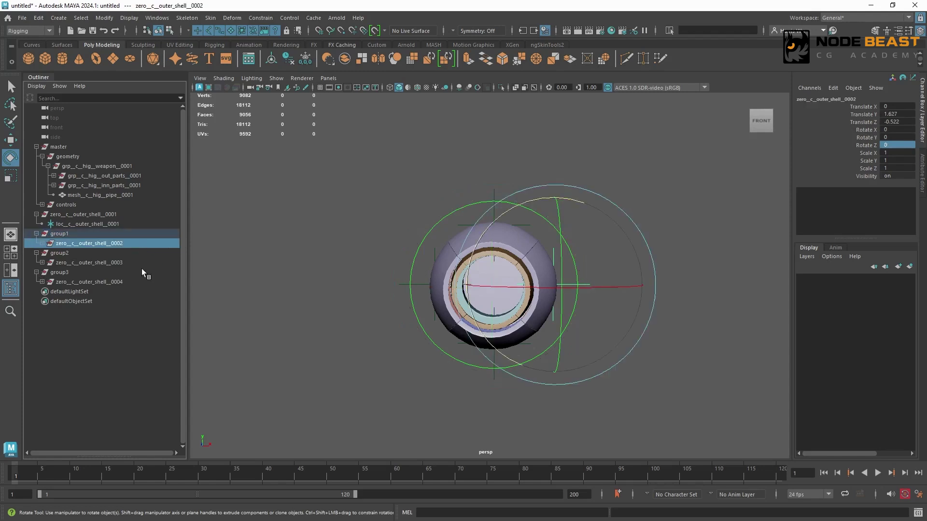
{"action": "left_click", "coordinate": [129, 264], "text": "ctrl"}
{"action": "left_click", "coordinate": [126, 282], "text": "ctrl"}
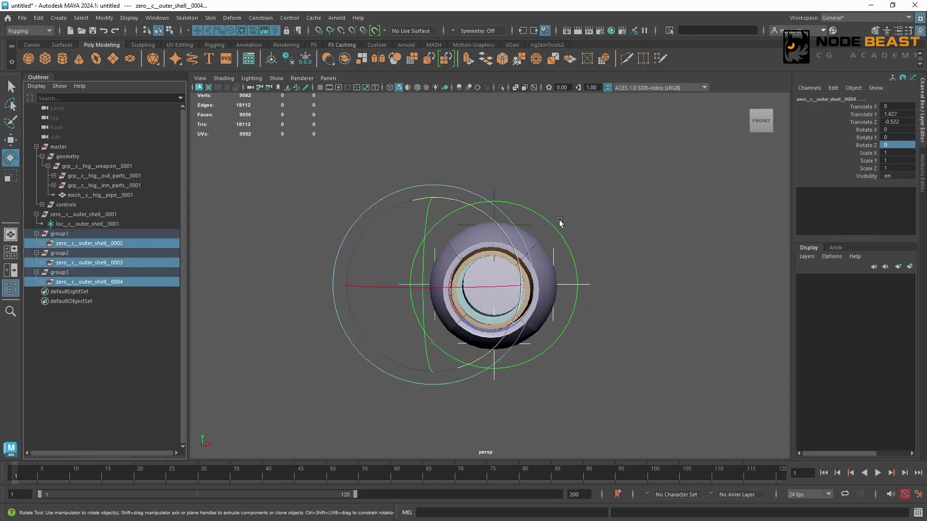
{"action": "left_click_drag", "start_coordinate": [598, 242], "coordinate": [621, 221], "text": "alt"}
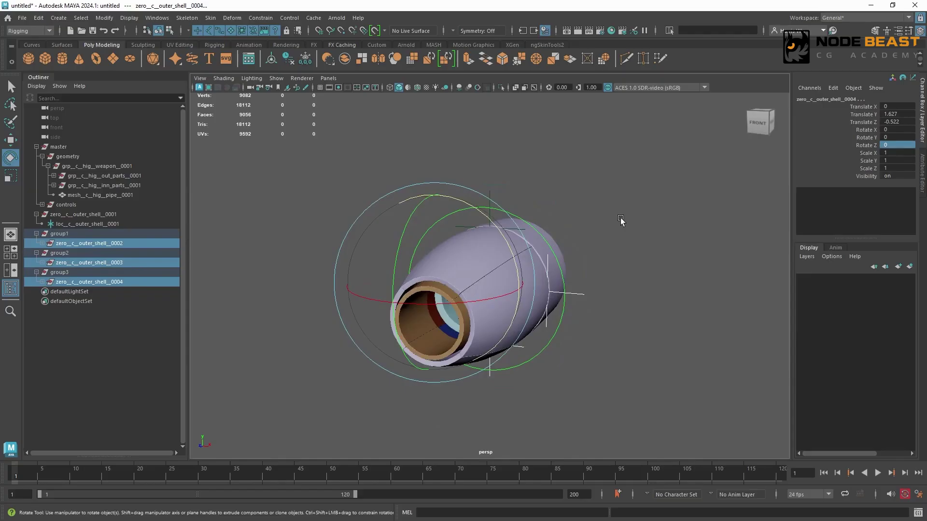
{"action": "key", "text": "shift+p"}
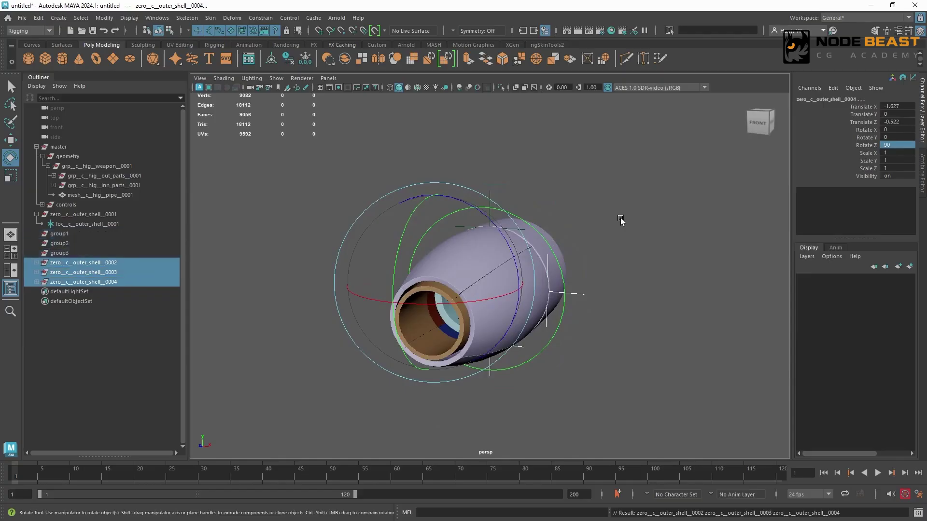
Step: Delete the empty groups group1, group2 and group3
{"action": "left_click", "coordinate": [123, 262]}
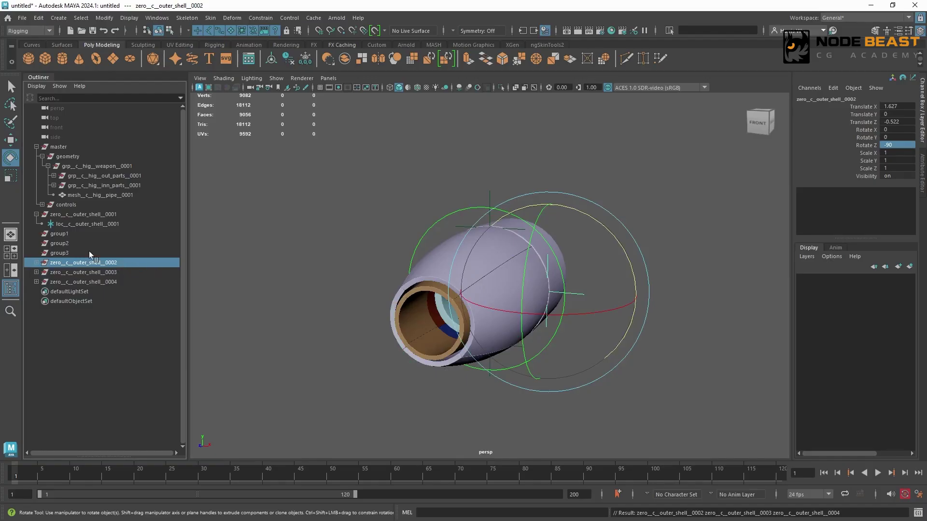
{"action": "left_click_drag", "start_coordinate": [87, 234], "coordinate": [72, 250]}
{"action": "key", "text": "Delete"}
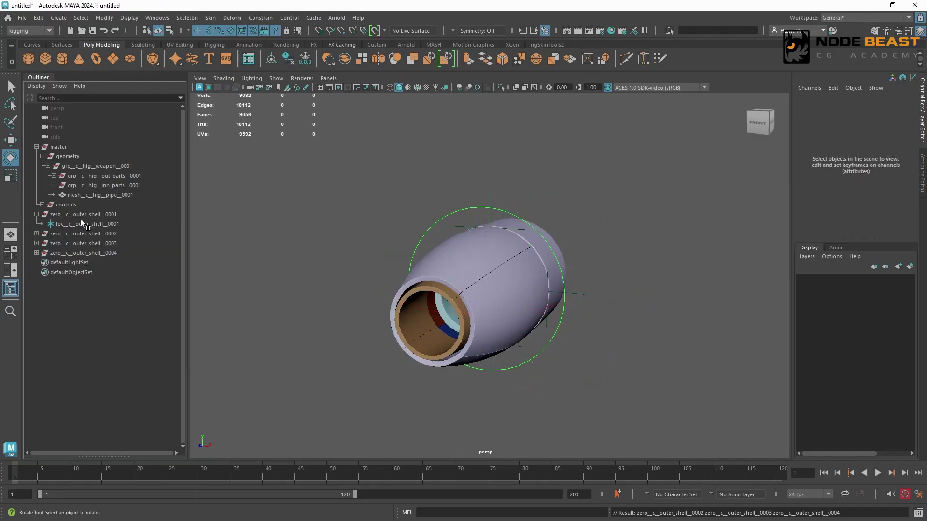
Step: Add the four locators loc__c__outer_shell__0001 through 0004 to a new display layer
{"action": "left_click", "coordinate": [37, 234]}
{"action": "left_click", "coordinate": [37, 253]}
{"action": "left_click", "coordinate": [37, 272]}
{"action": "left_click", "coordinate": [113, 223]}
{"action": "left_click", "coordinate": [118, 243], "text": "ctrl"}
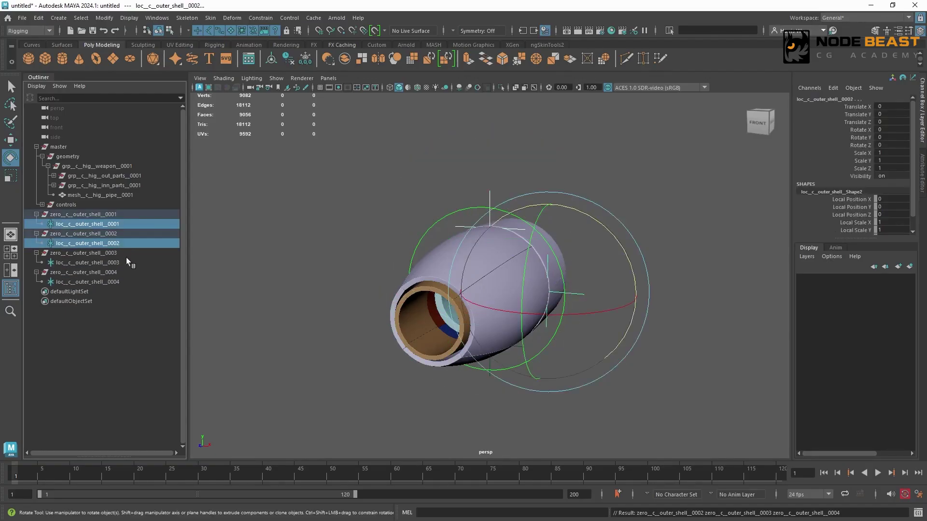
{"action": "left_click", "coordinate": [122, 262], "text": "ctrl"}
{"action": "left_click", "coordinate": [124, 282], "text": "ctrl"}
{"action": "left_click", "coordinate": [911, 265]}
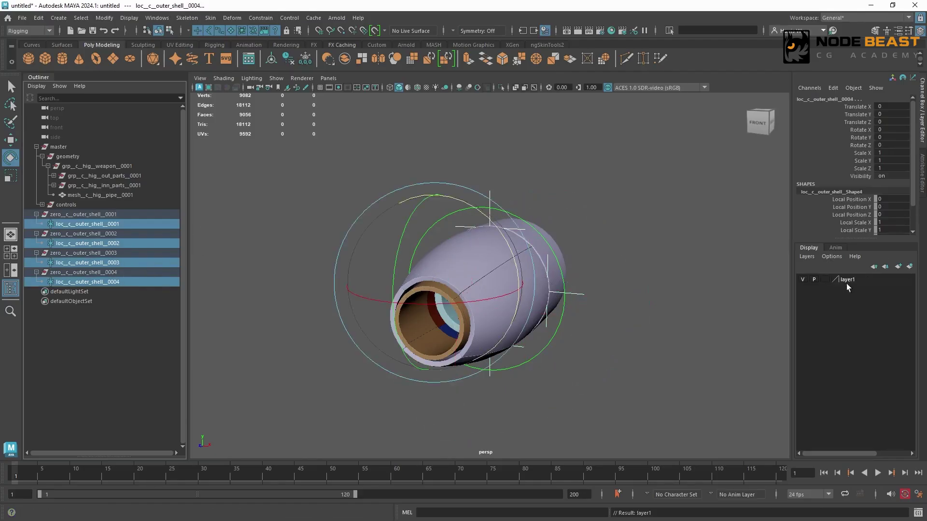
Step: Assign a light blue colour to the locators' display layer
{"action": "double_click", "coordinate": [849, 280]}
{"action": "left_click", "coordinate": [368, 279]}
{"action": "left_click", "coordinate": [598, 209]}
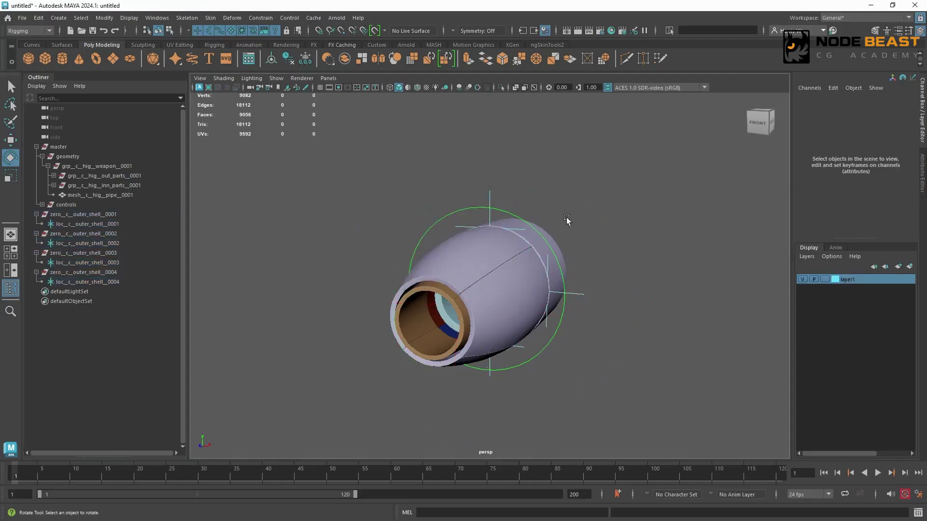
{"action": "left_click_drag", "start_coordinate": [591, 216], "coordinate": [547, 208], "text": "alt"}
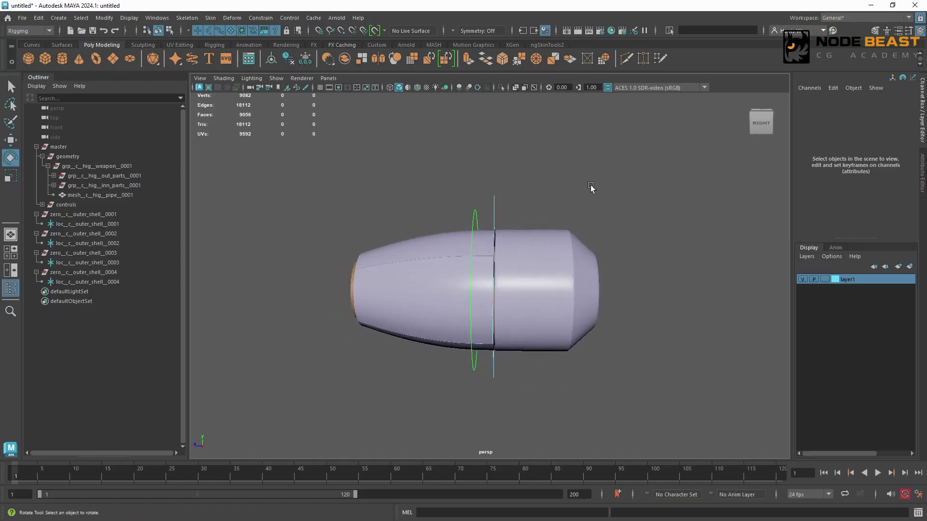
Step: Group the four zero__c__outer_shell groups together and name the parent grp__c__outer_shell_locs__0001
{"action": "left_click_drag", "start_coordinate": [36, 215], "coordinate": [36, 244]}
{"action": "left_click_drag", "start_coordinate": [112, 214], "coordinate": [78, 247]}
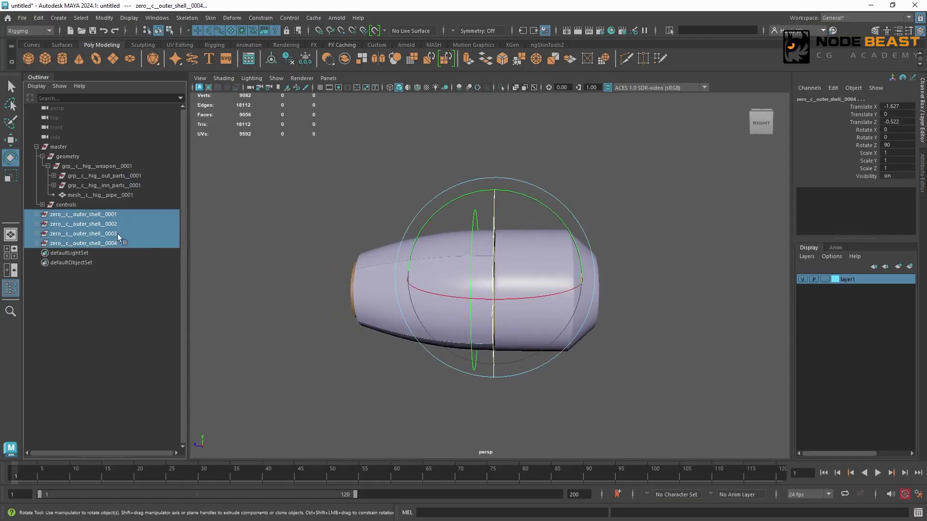
{"action": "key", "text": "ctrl+g"}
{"action": "left_click", "coordinate": [36, 216]}
{"action": "double_click", "coordinate": [107, 215]}
{"action": "key", "text": "ctrl+v"}
{"action": "left_click_drag", "start_coordinate": [62, 215], "coordinate": [39, 197]}
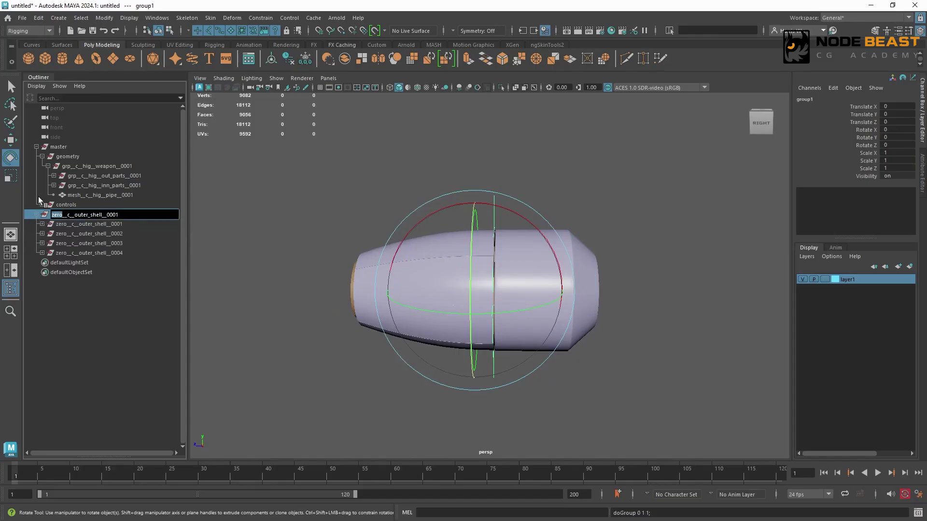
{"action": "type", "text": "grp"}
{"action": "type", "text": "_locs"}
{"action": "key", "text": "Return"}
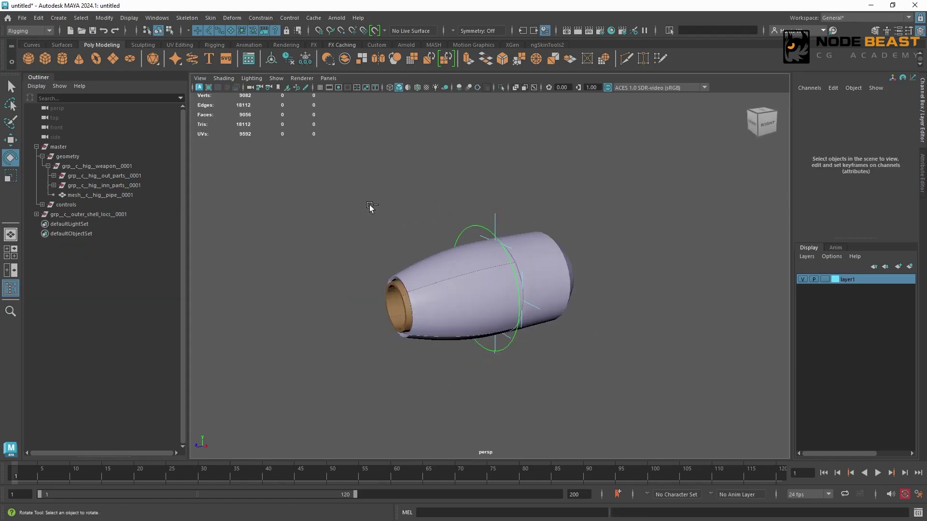
Step: Create an empty group and name it trans__c__hig__outer_shell__0001, based on the upper outer shell mesh's name
{"action": "key", "text": "ctrl+g"}
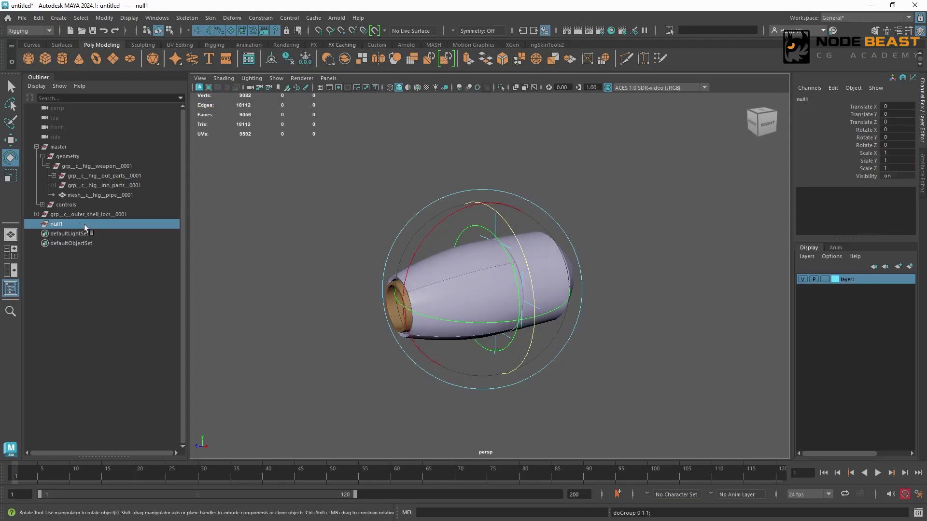
{"action": "left_click", "coordinate": [443, 253]}
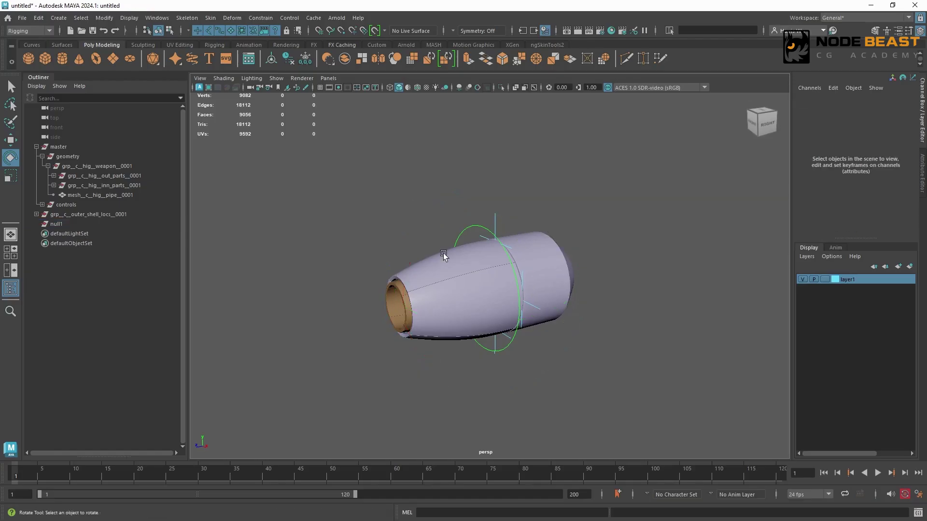
{"action": "left_click", "coordinate": [443, 253]}
{"action": "left_click", "coordinate": [821, 101]}
{"action": "key", "text": "ctrl+c"}
{"action": "double_click", "coordinate": [76, 225]}
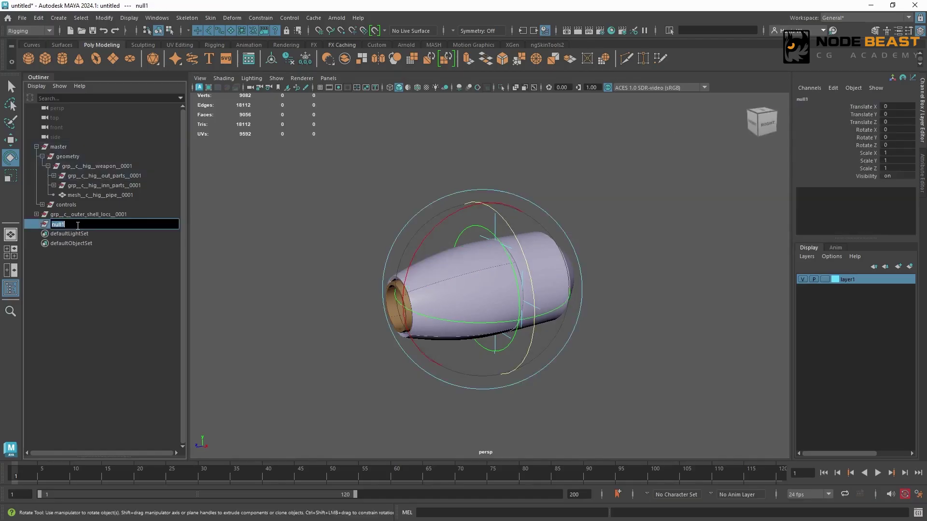
{"action": "key", "text": "ctrl+v"}
{"action": "type", "text": "trans"}
{"action": "key", "text": "Return"}
Step: Duplicate trans__c__hig__outer_shell__0001 three times to get groups numbered 0002 to 0004
{"action": "key", "text": "ctrl+d"}
{"action": "key", "text": "ctrl+d"}
{"action": "key", "text": "ctrl+d"}
Step: Parent-constrain trans__c__hig__outer_shell__0001 to loc__c__outer_shell__0001 on all translate and rotate axes, without maintaining offset
{"action": "left_click", "coordinate": [493, 217]}
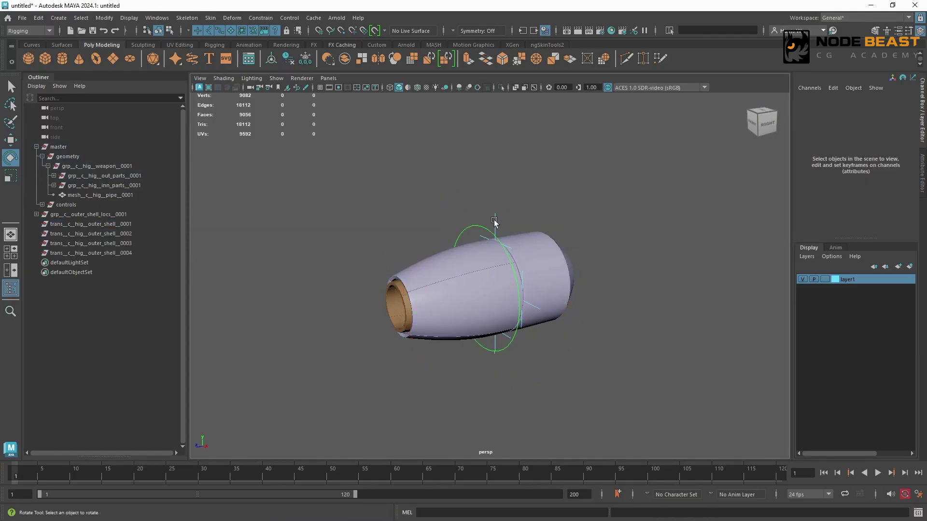
{"action": "left_click", "coordinate": [495, 221]}
{"action": "left_click", "coordinate": [102, 233], "text": "ctrl"}
{"action": "left_click", "coordinate": [135, 234], "text": "ctrl"}
{"action": "left_click", "coordinate": [132, 224], "text": "ctrl"}
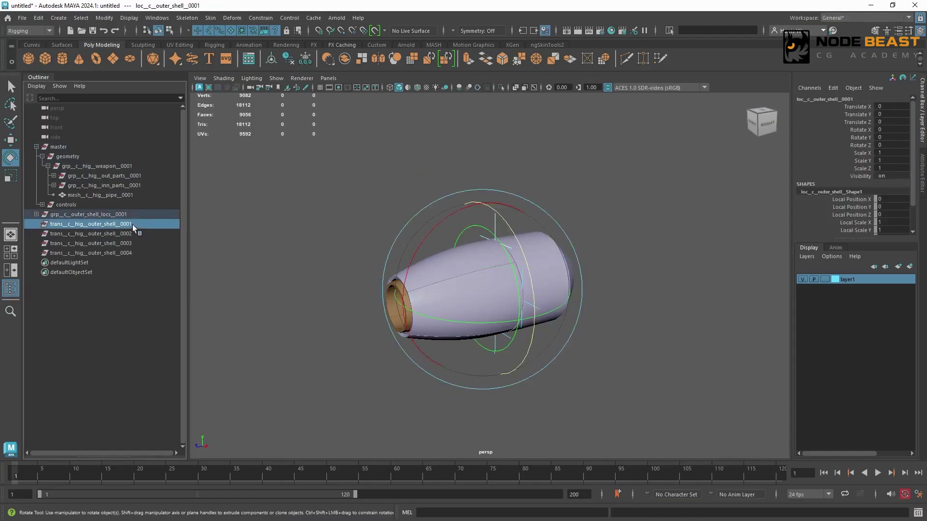
{"action": "left_click", "coordinate": [265, 18]}
{"action": "left_click", "coordinate": [355, 27]}
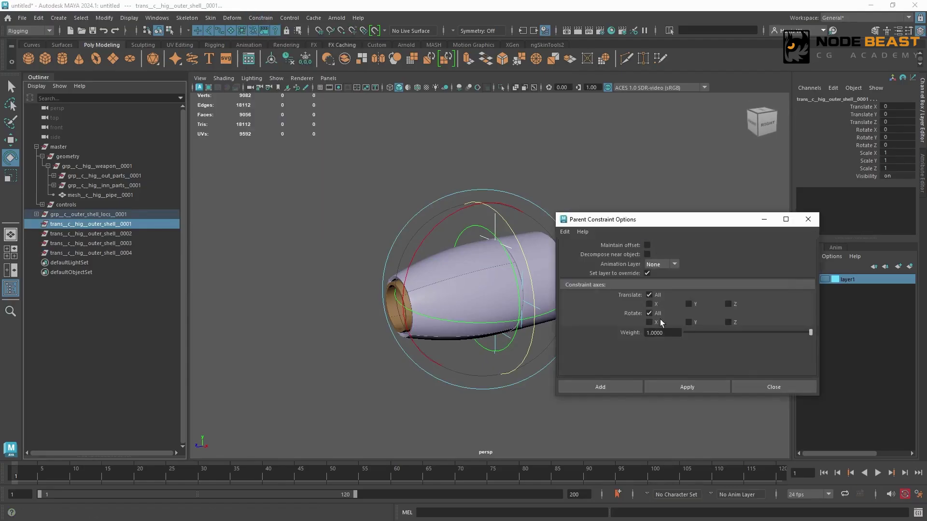
{"action": "left_click", "coordinate": [691, 388]}
{"action": "left_click", "coordinate": [774, 388]}
Step: Apply the same parent constraint from locators 0002 and 0003 to trans__c__hig__outer_shell__0002 and 0003 respectively
{"action": "left_click", "coordinate": [259, 181]}
{"action": "left_click", "coordinate": [538, 308]}
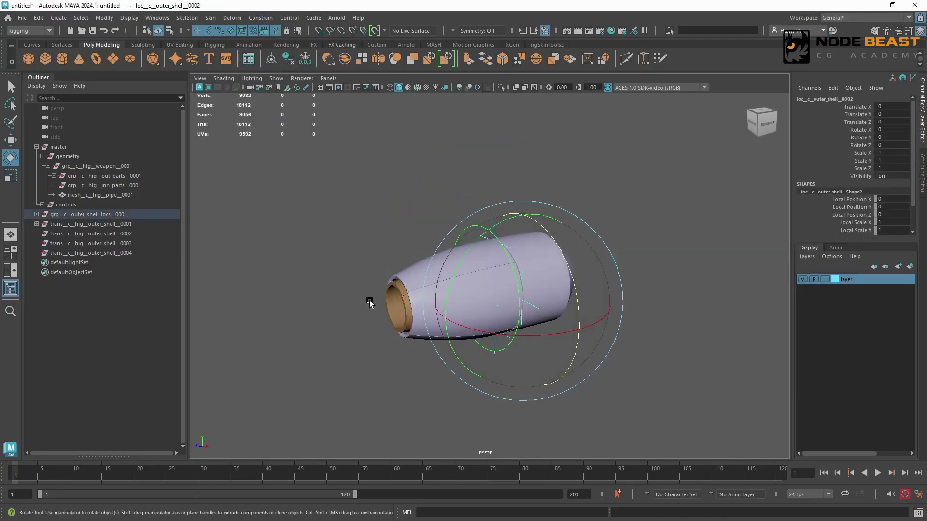
{"action": "left_click", "coordinate": [137, 236], "text": "ctrl"}
{"action": "key", "text": "g"}
{"action": "left_click", "coordinate": [399, 162]}
{"action": "left_click", "coordinate": [492, 347]}
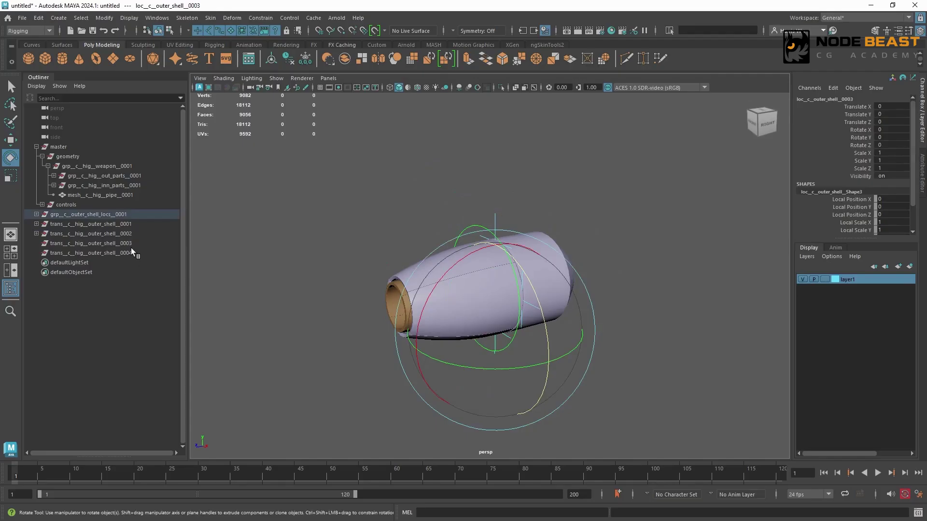
{"action": "left_click", "coordinate": [131, 246], "text": "ctrl"}
{"action": "key", "text": "g"}
Step: Apply the same parent constraint from locator 0004 to trans__c__hig__outer_shell__0004
{"action": "left_click_drag", "start_coordinate": [449, 217], "coordinate": [501, 227], "text": "alt"}
{"action": "left_click", "coordinate": [444, 212]}
{"action": "left_click", "coordinate": [419, 282]}
{"action": "left_click", "coordinate": [126, 253], "text": "ctrl"}
{"action": "key", "text": "g"}
{"action": "left_click", "coordinate": [377, 169]}
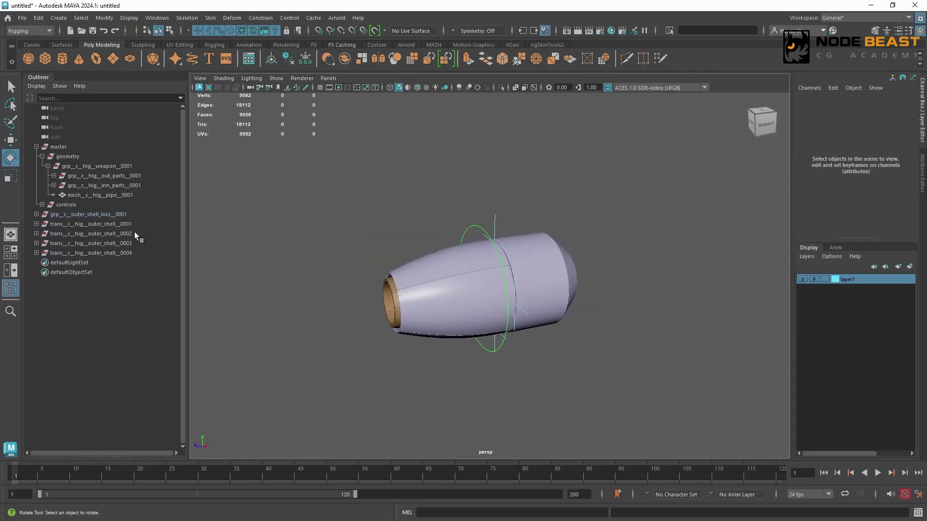
Step: Parent the outer shell meshes 0001 and 0002 under their matching trans__c__hig__outer_shell groups
{"action": "left_click_drag", "start_coordinate": [134, 224], "coordinate": [134, 253]}
{"action": "left_click", "coordinate": [421, 261]}
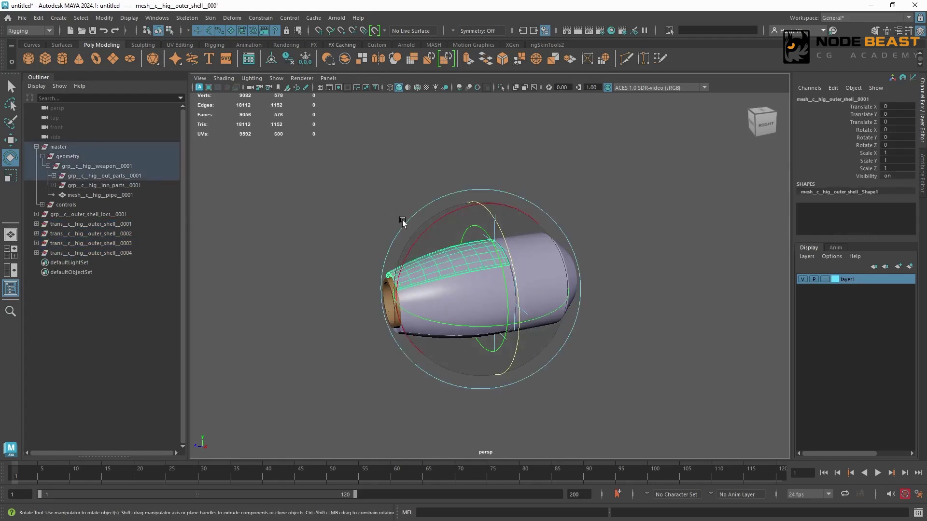
{"action": "left_click_drag", "start_coordinate": [409, 219], "coordinate": [403, 209], "text": "alt"}
{"action": "left_click", "coordinate": [129, 226]}
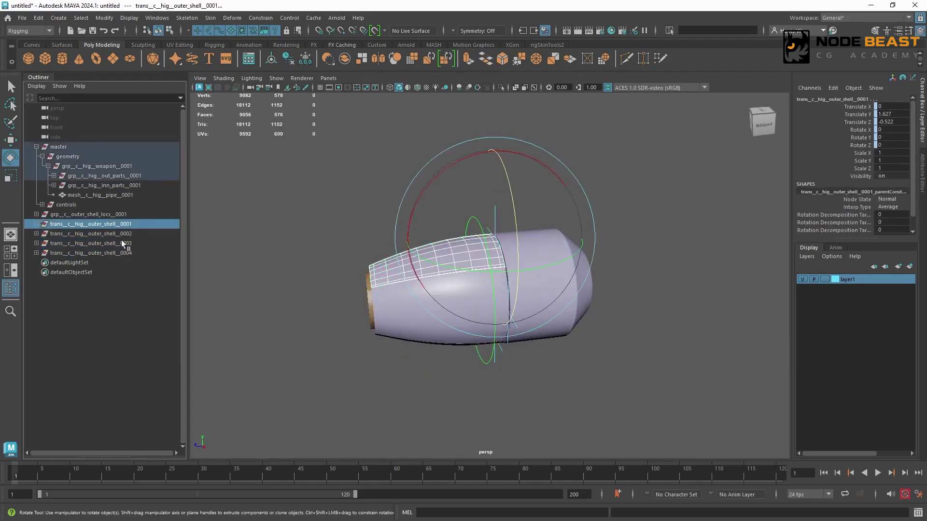
{"action": "key", "text": "Down"}
{"action": "left_click", "coordinate": [127, 235], "text": "ctrl"}
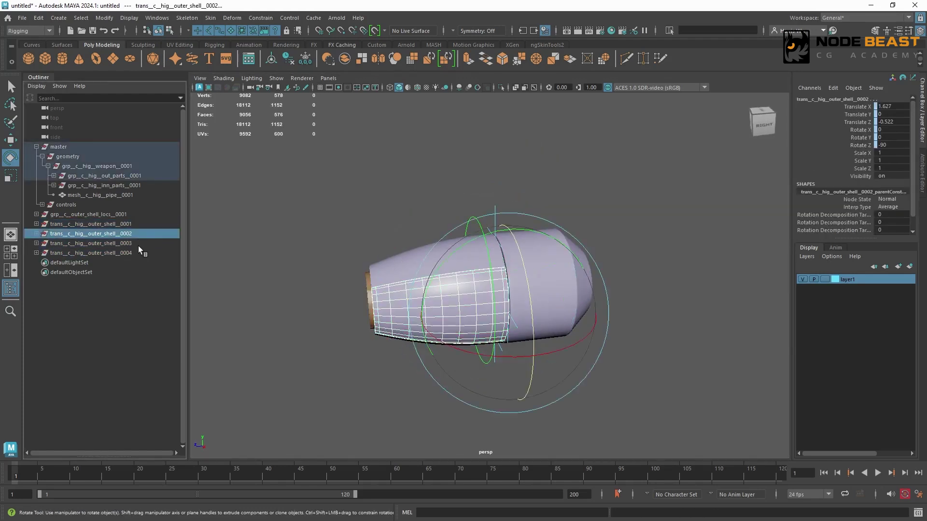
{"action": "key", "text": "p"}
Step: Parent the outer shell meshes 0003 and 0004 under trans__c__hig__outer_shell__0003 and 0004 respectively
{"action": "mouse_move", "coordinate": [419, 256]}
{"action": "left_mouse_down", "text": "alt"}
{"action": "mouse_move", "coordinate": [452, 207]}
{"action": "mouse_move", "coordinate": [426, 255]}
{"action": "left_mouse_up", "text": "alt"}
{"action": "left_click", "coordinate": [386, 316]}
{"action": "left_click", "coordinate": [392, 294]}
{"action": "left_click", "coordinate": [137, 245], "text": "ctrl"}
{"action": "key", "text": "p"}
{"action": "left_click", "coordinate": [395, 251]}
{"action": "left_click", "coordinate": [449, 282]}
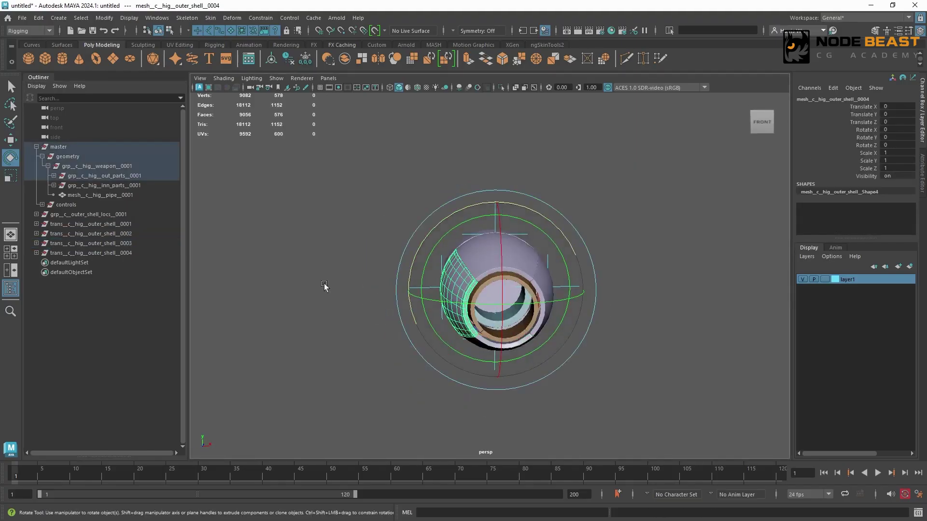
{"action": "left_click", "coordinate": [140, 251], "text": "ctrl"}
{"action": "key", "text": "p"}
{"action": "left_click", "coordinate": [555, 198]}
Step: Test-move loc__c__outer_shell__0001 and reset all its translate and rotate values to 0
{"action": "left_click_drag", "start_coordinate": [555, 198], "coordinate": [482, 207], "text": "alt"}
{"action": "left_click", "coordinate": [493, 213]}
{"action": "key", "text": "w"}
{"action": "left_click_drag", "start_coordinate": [429, 169], "coordinate": [534, 161]}
{"action": "key", "text": "e"}
{"action": "key", "text": "ctrl+z"}
{"action": "left_click_drag", "start_coordinate": [569, 193], "coordinate": [519, 234], "text": "alt"}
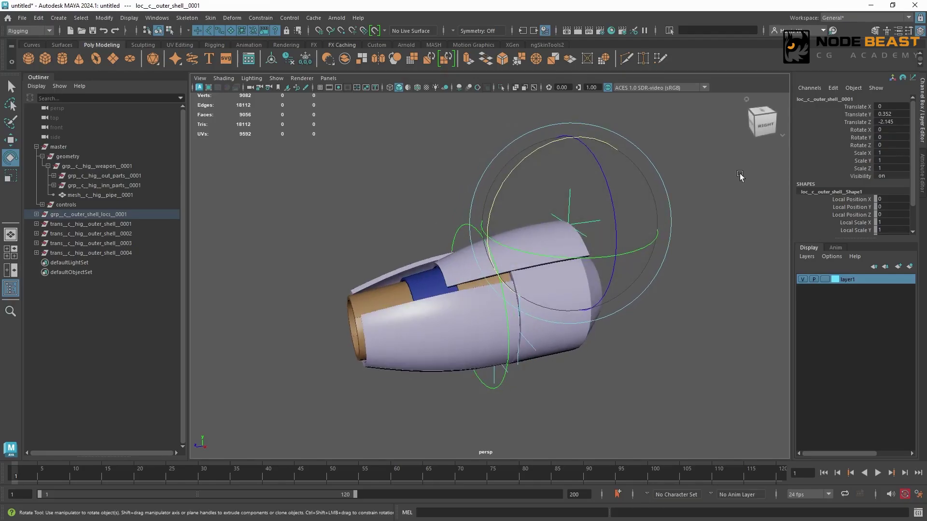
{"action": "left_click_drag", "start_coordinate": [890, 107], "coordinate": [883, 146]}
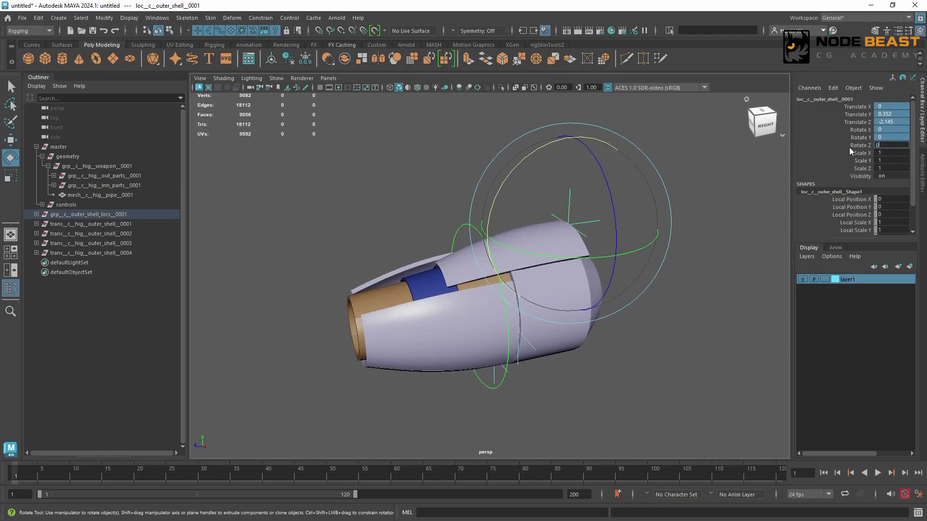
{"action": "key", "text": "Return"}
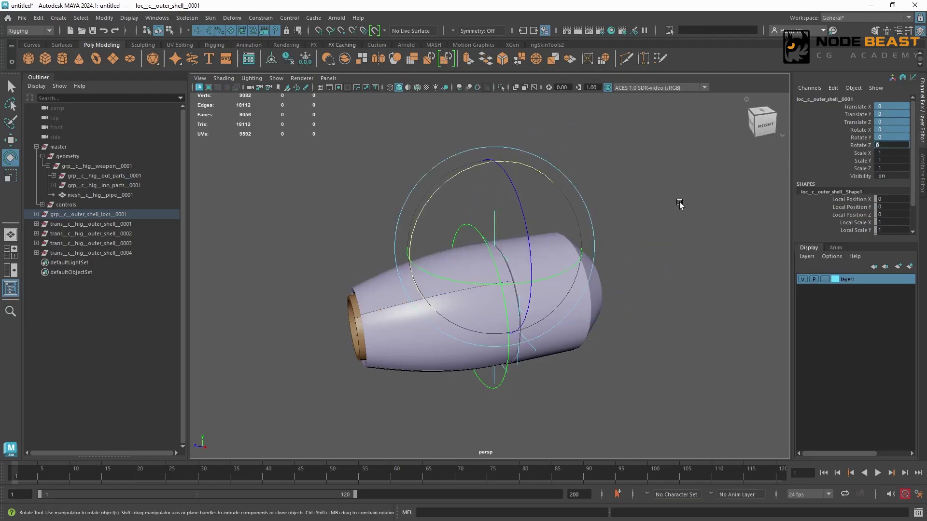
Step: Pose loc__c__outer_shell__0001 backwards and outwards to about Translate Y 0.84 and Z -2.54, tilted about 5 degrees around X
{"action": "left_click", "coordinate": [634, 172]}
{"action": "left_click", "coordinate": [494, 213]}
{"action": "left_click_drag", "start_coordinate": [494, 212], "coordinate": [531, 209], "text": "alt"}
{"action": "key", "text": "w"}
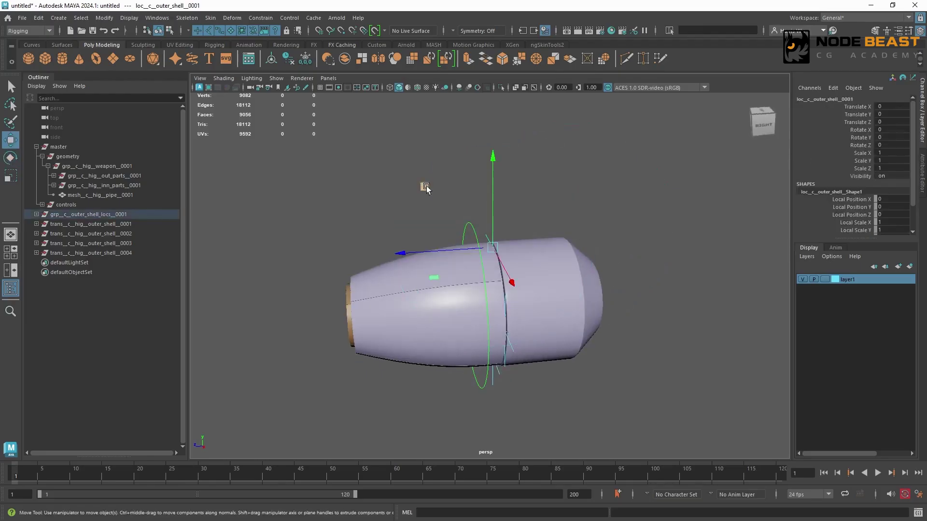
{"action": "left_click_drag", "start_coordinate": [426, 187], "coordinate": [516, 159]}
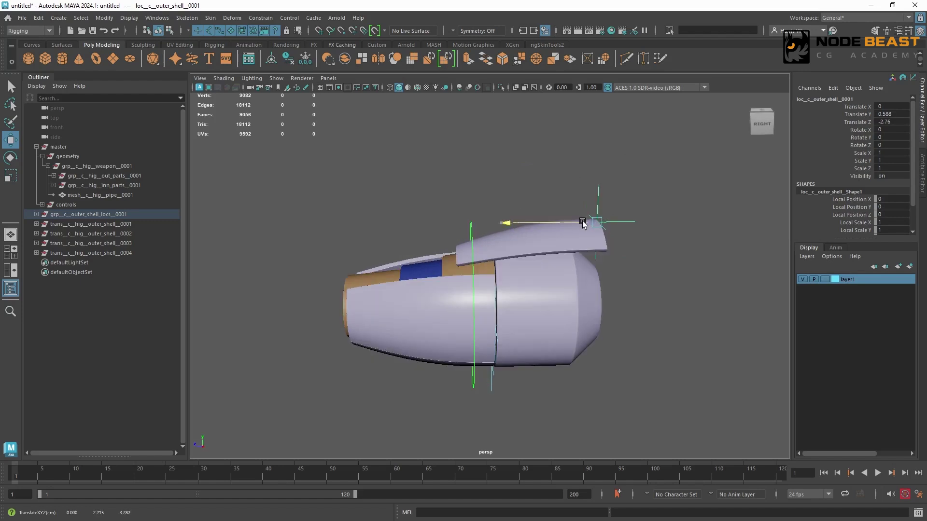
{"action": "left_click_drag", "start_coordinate": [582, 221], "coordinate": [590, 193]}
{"action": "key", "text": "e"}
{"action": "left_click_drag", "start_coordinate": [530, 151], "coordinate": [524, 157]}
{"action": "left_click_drag", "start_coordinate": [578, 145], "coordinate": [749, 166], "text": "alt"}
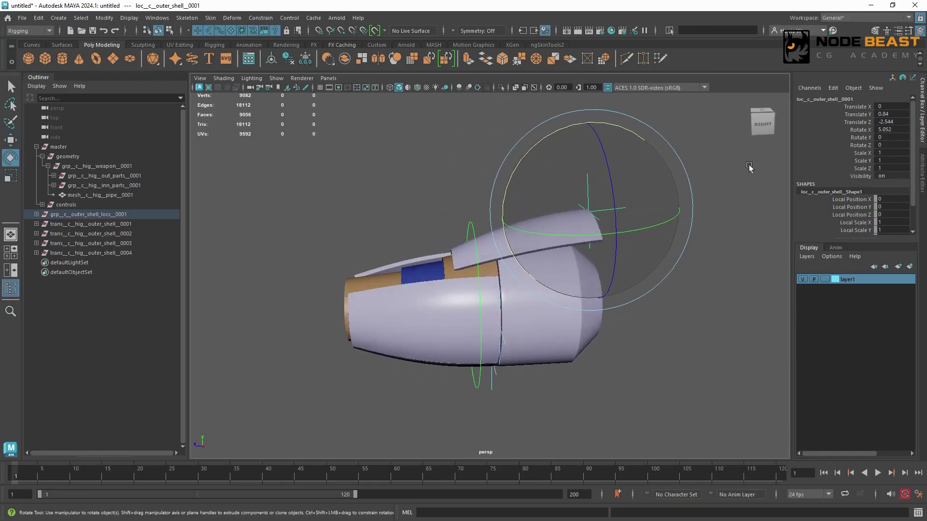
Step: Round the upper locator's pose to Translate Y 0.85, Translate Z -2.5 and Rotate X 5
{"action": "double_click", "coordinate": [889, 129]}
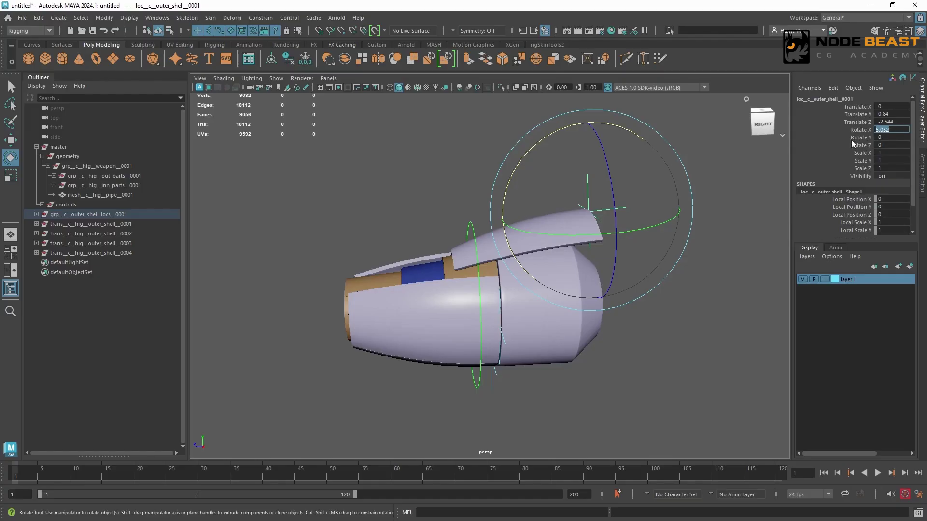
{"action": "type", "text": "5"}
{"action": "double_click", "coordinate": [894, 115]}
{"action": "type", "text": "0.85"}
{"action": "key", "text": "Return"}
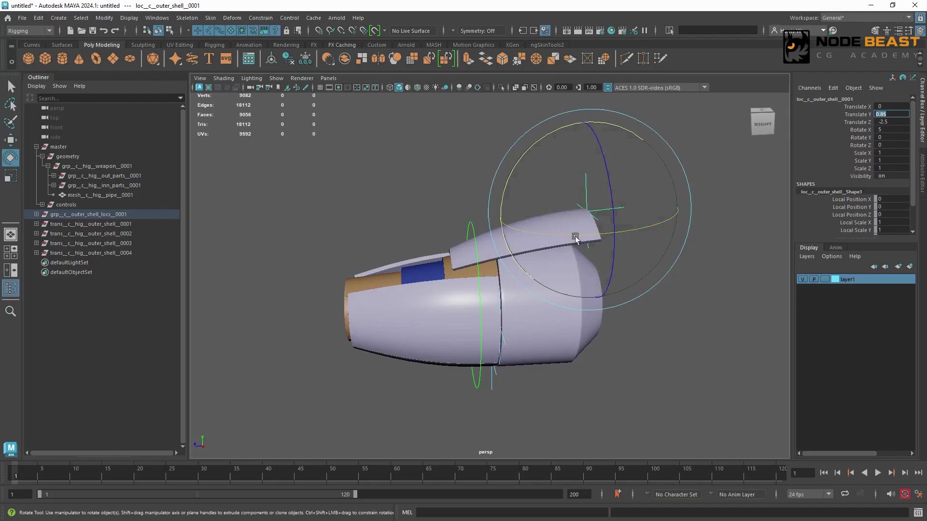
{"action": "left_click_drag", "start_coordinate": [568, 253], "coordinate": [579, 231], "text": "alt"}
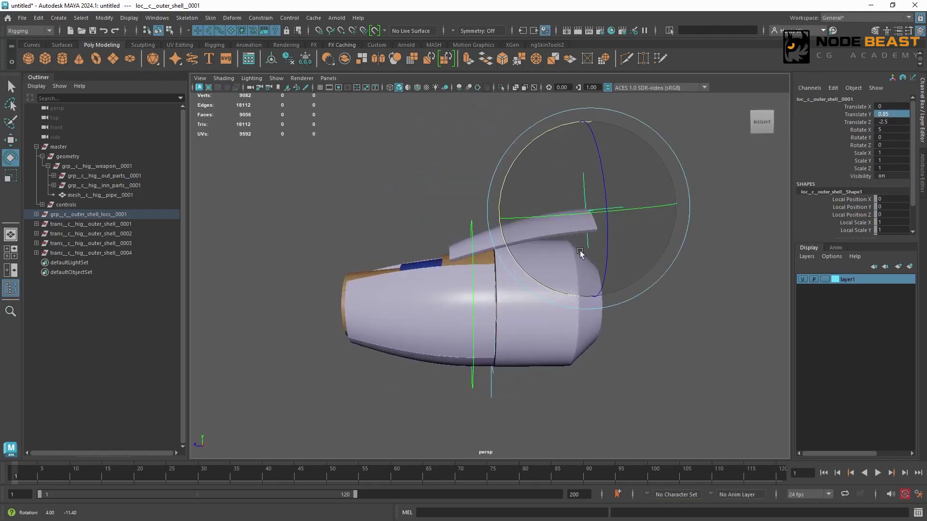
Step: Slide loc__c__outer_shell__0002 backwards along the weapon and set its Translate Z to -2.5
{"action": "key", "text": "q"}
{"action": "left_click_drag", "start_coordinate": [575, 176], "coordinate": [621, 213], "text": "alt"}
{"action": "left_click_drag", "start_coordinate": [517, 243], "coordinate": [326, 257], "text": "alt"}
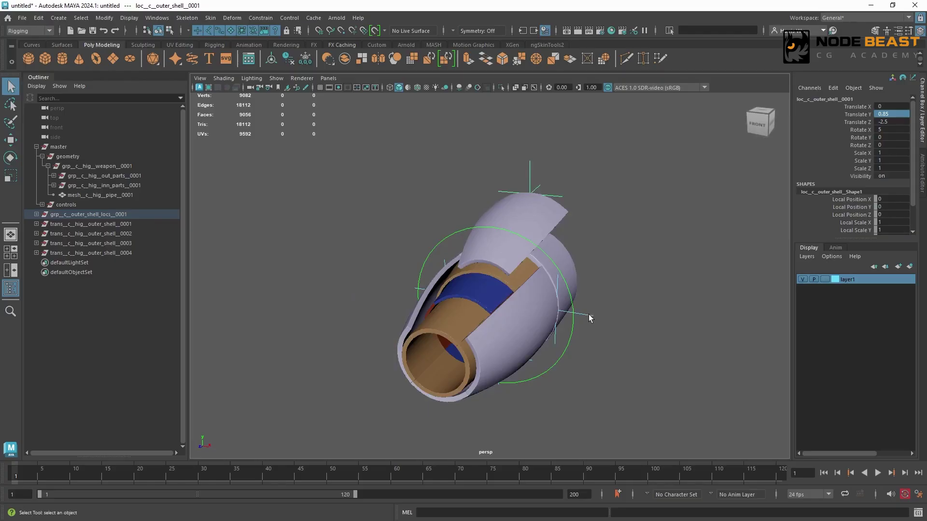
{"action": "key", "text": "w"}
{"action": "left_click_drag", "start_coordinate": [612, 300], "coordinate": [534, 265], "text": "alt"}
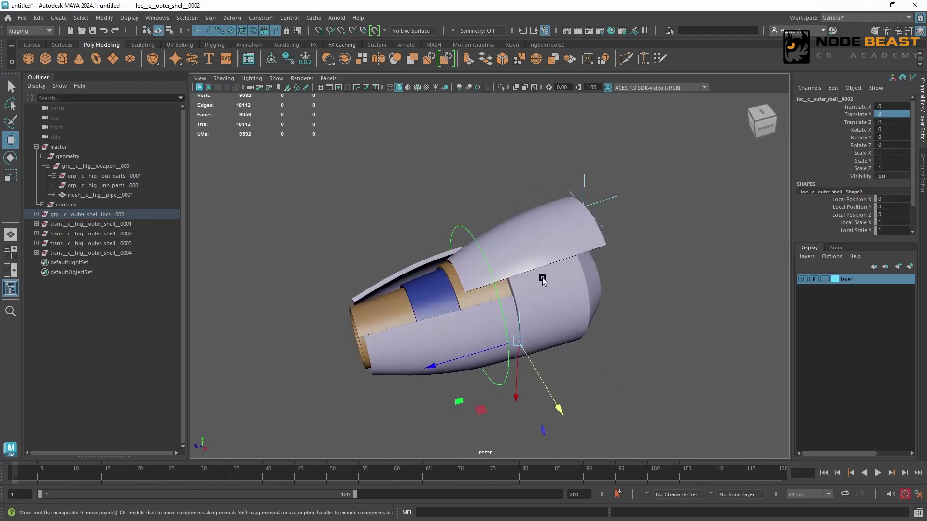
{"action": "mouse_move", "coordinate": [573, 312]}
{"action": "left_mouse_down", "text": "alt"}
{"action": "mouse_move", "coordinate": [606, 302]}
{"action": "mouse_move", "coordinate": [594, 284]}
{"action": "mouse_move", "coordinate": [478, 334]}
{"action": "mouse_move", "coordinate": [574, 324]}
{"action": "left_mouse_up", "text": "alt"}
{"action": "double_click", "coordinate": [892, 122]}
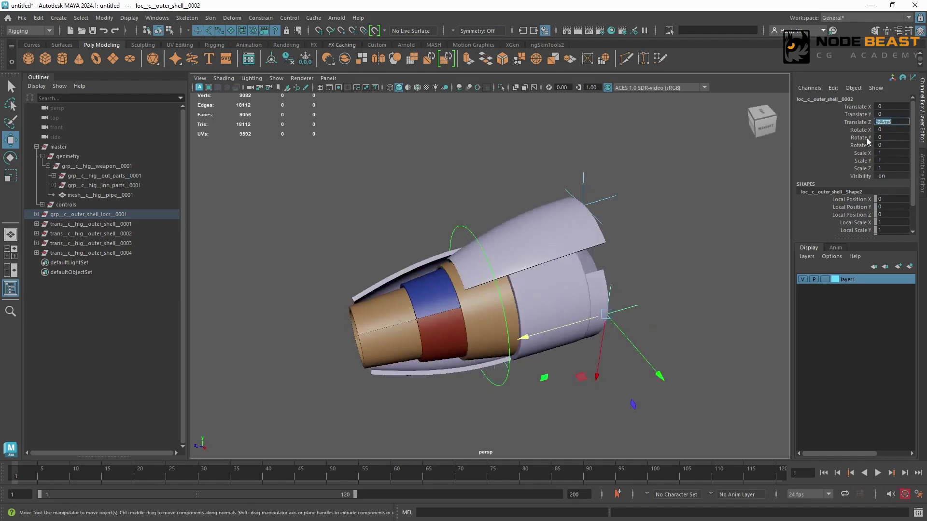
{"action": "type", "text": "-2.5"}
{"action": "key", "text": "Return"}
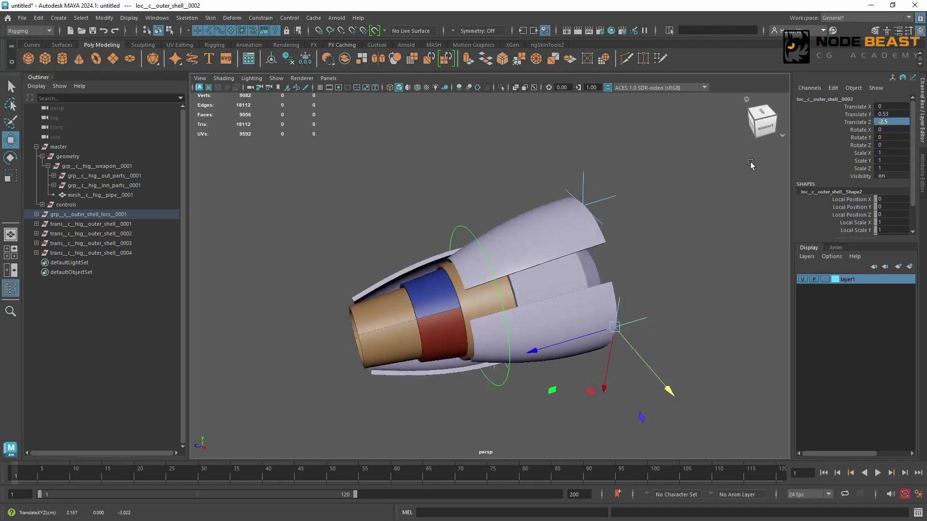
Step: Set the Translate Y of loc__c__outer_shell__0002 to 0.8 and compare both opened shells from several angles
{"action": "left_click_drag", "start_coordinate": [891, 114], "coordinate": [898, 114], "text": "ctrl"}
{"action": "double_click", "coordinate": [895, 114]}
{"action": "type", "text": "0"}
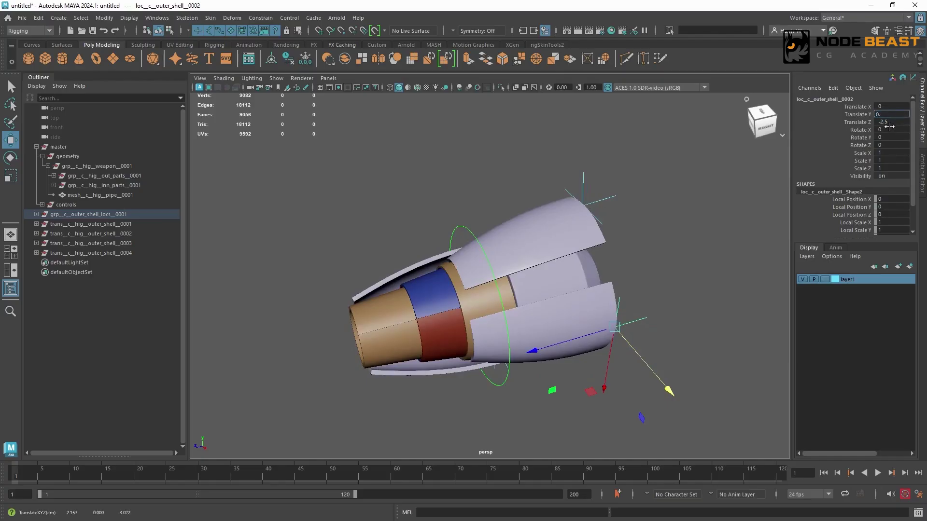
{"action": "key", "text": "Return"}
{"action": "left_click_drag", "start_coordinate": [521, 261], "coordinate": [597, 253], "text": "alt"}
{"action": "left_click_drag", "start_coordinate": [702, 265], "coordinate": [578, 262], "text": "alt"}
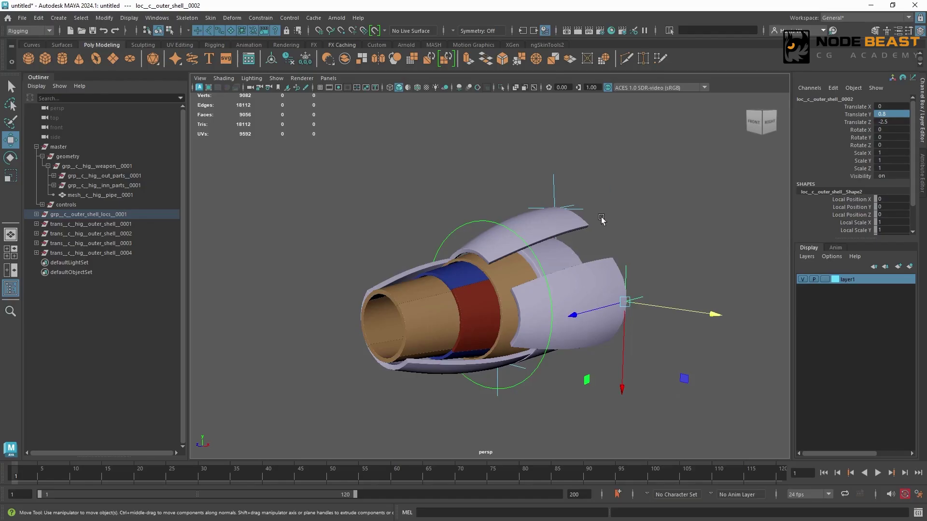
{"action": "left_click_drag", "start_coordinate": [552, 219], "coordinate": [594, 241], "text": "alt"}
Step: Select locators 0001 and 0002 together and set their Translate Y to 0.85
{"action": "left_click_drag", "start_coordinate": [605, 192], "coordinate": [627, 214]}
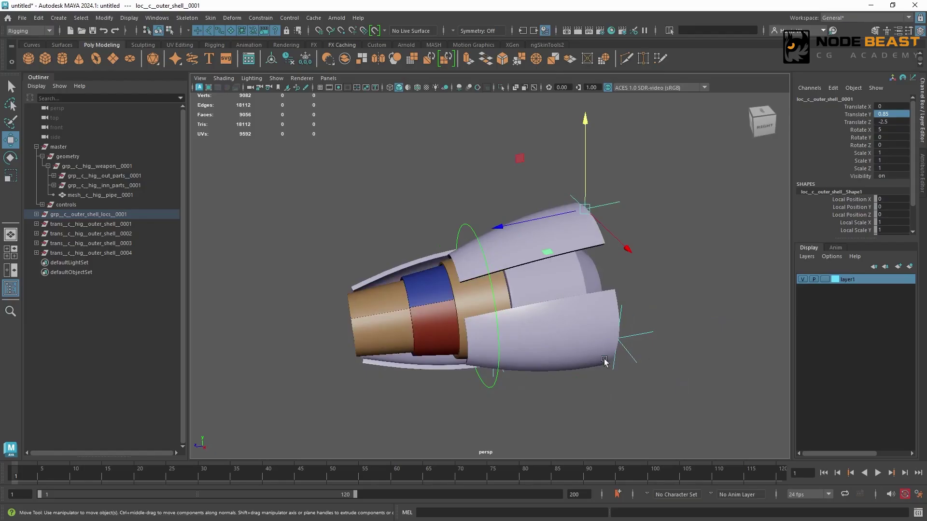
{"action": "left_click_drag", "start_coordinate": [562, 220], "coordinate": [541, 199], "text": "alt"}
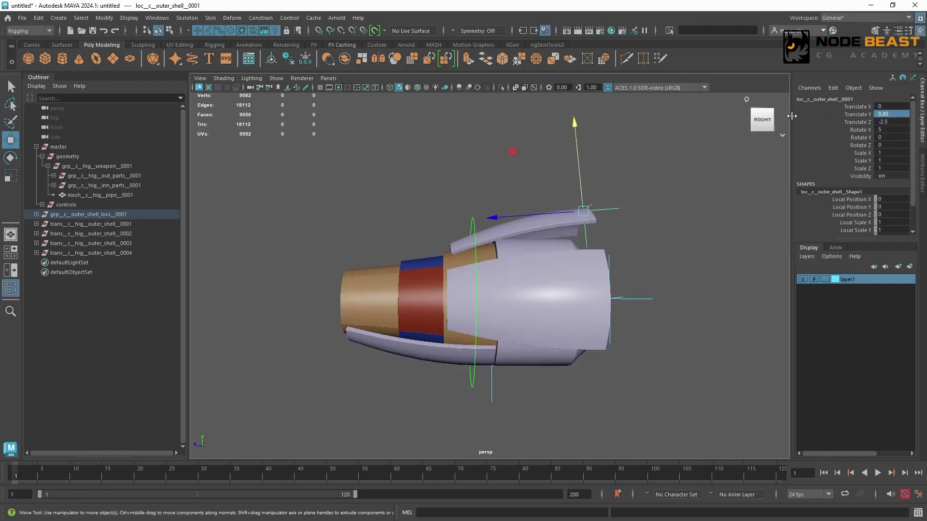
{"action": "left_click_drag", "start_coordinate": [641, 274], "coordinate": [674, 310], "text": "alt"}
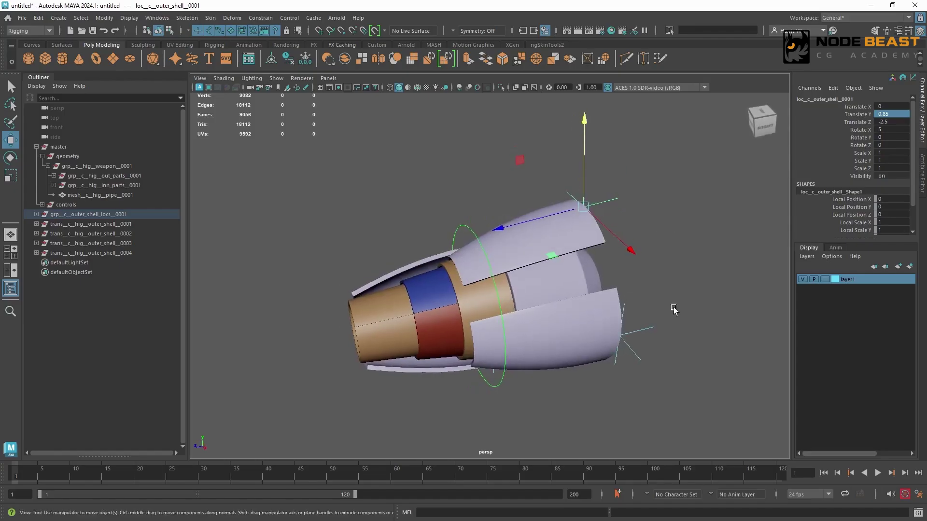
{"action": "left_click", "coordinate": [649, 322]}
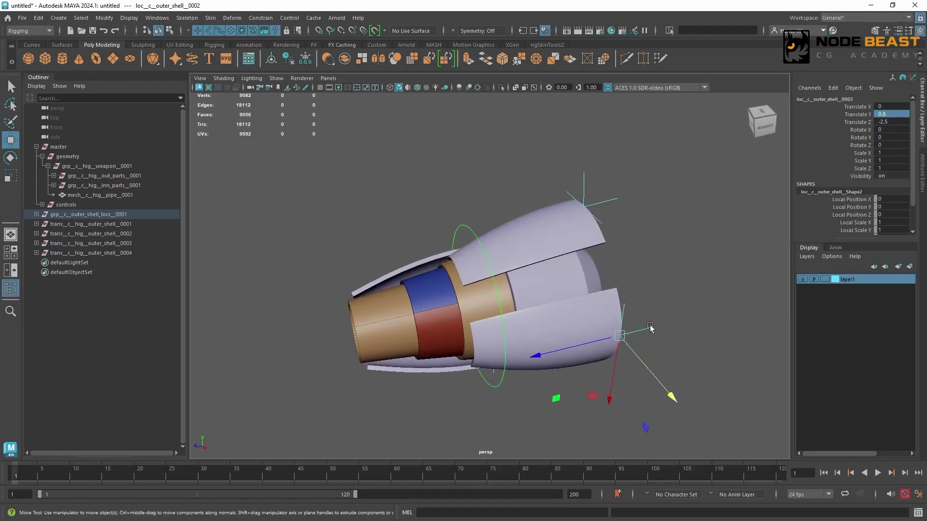
{"action": "left_click", "coordinate": [607, 193]}
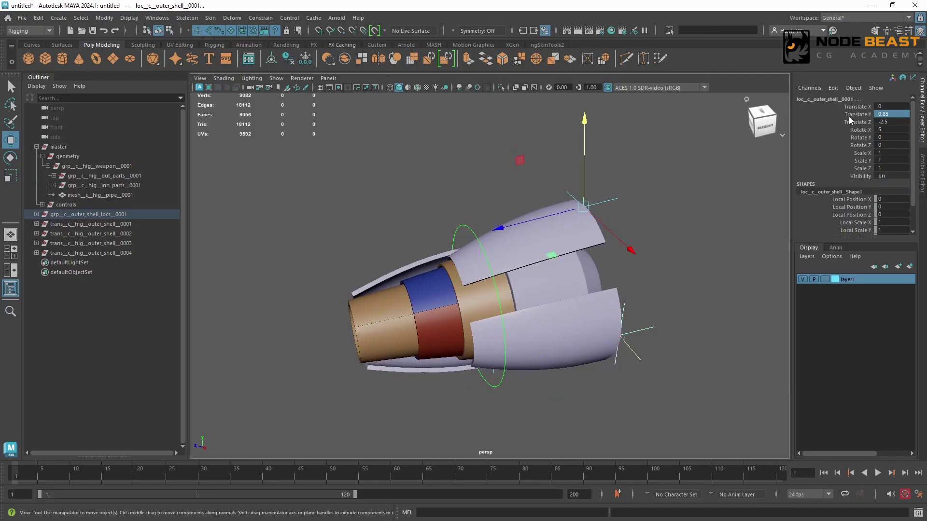
{"action": "double_click", "coordinate": [900, 114]}
{"action": "key", "text": "Return"}
{"action": "left_click", "coordinate": [645, 331]}
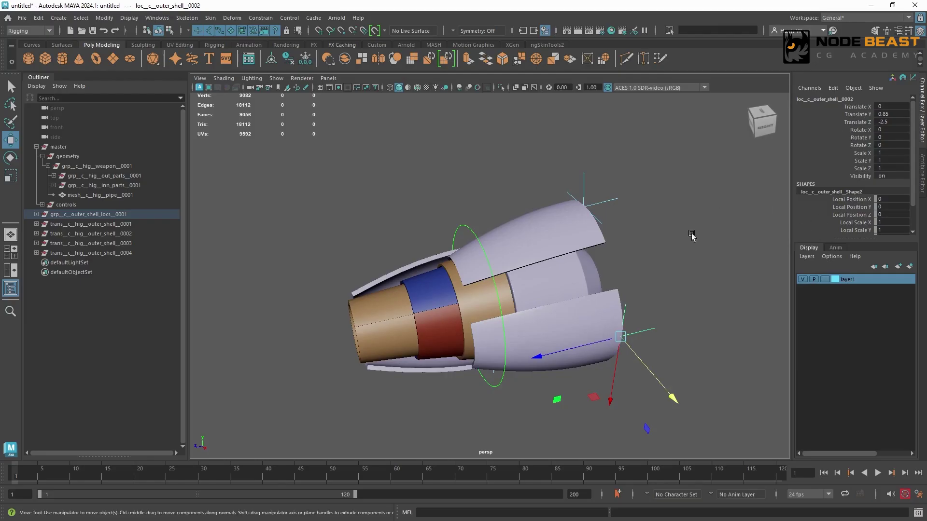
Step: Apply the upper locator's translate and rotate values to locators 0001 and 0002 together, giving both Rotate X 5
{"action": "left_click", "coordinate": [669, 297]}
{"action": "left_click", "coordinate": [657, 332]}
{"action": "left_click", "coordinate": [608, 193]}
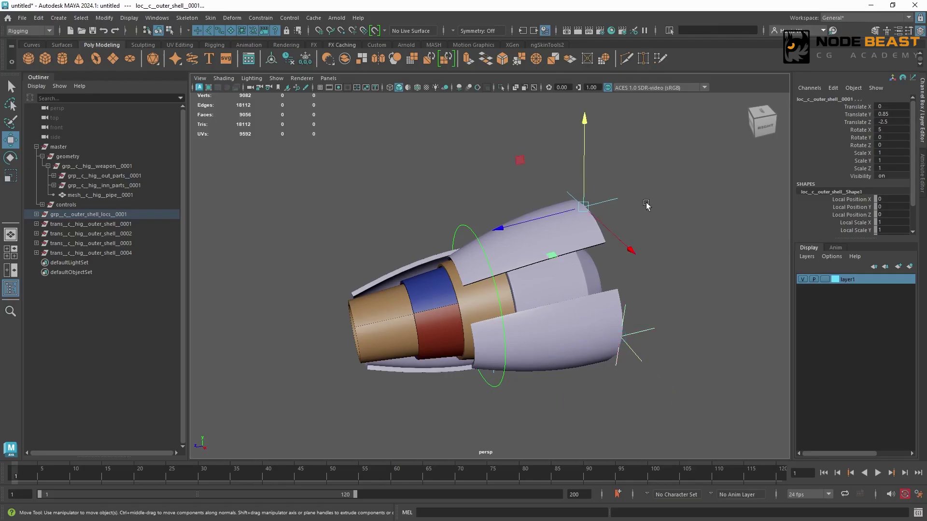
{"action": "left_click", "coordinate": [898, 106]}
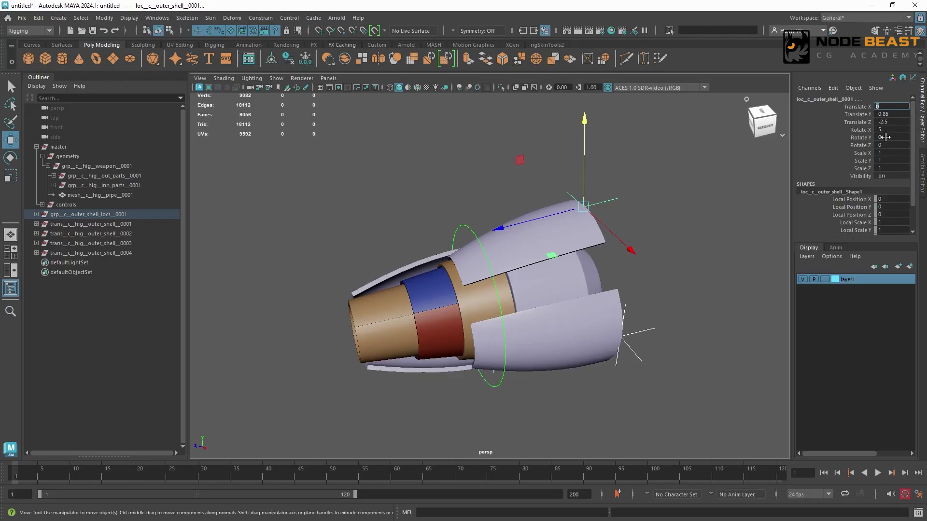
{"action": "key", "text": "Tab"}
{"action": "key", "text": "Tab"}
{"action": "key", "text": "Tab"}
{"action": "key", "text": "Tab"}
{"action": "key", "text": "Tab"}
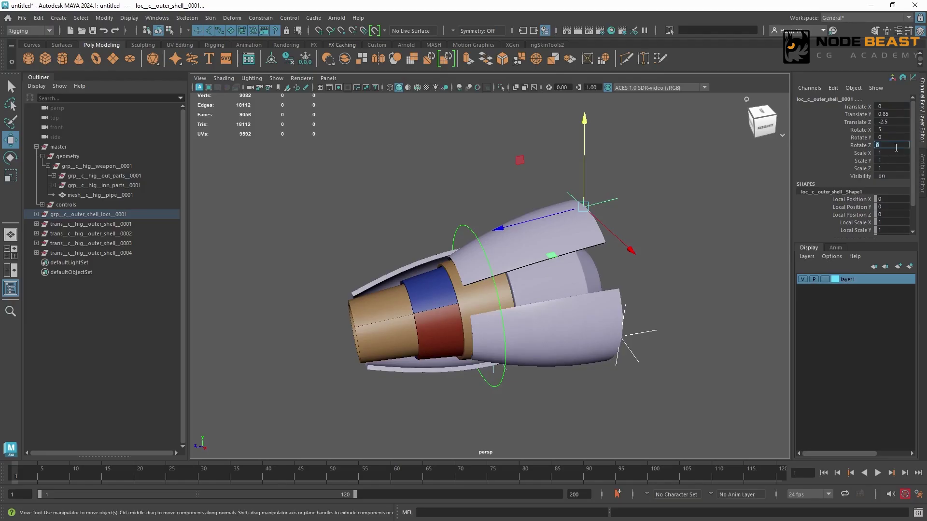
{"action": "left_click", "coordinate": [864, 130]}
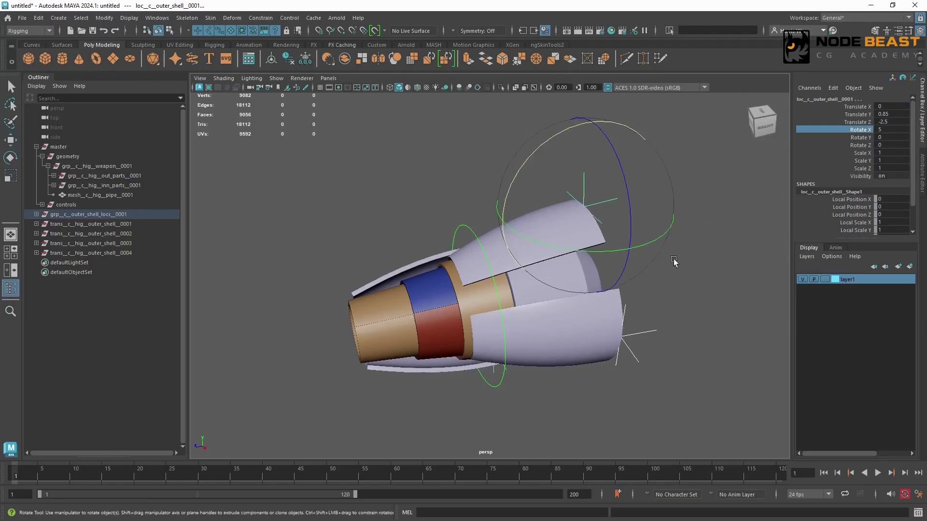
Step: Select outer shell locators 0003 and 0004 together with 0001 and apply Translate Y 0.85, Translate Z -2.5 and Rotate X 5 to all
{"action": "left_click", "coordinate": [656, 331]}
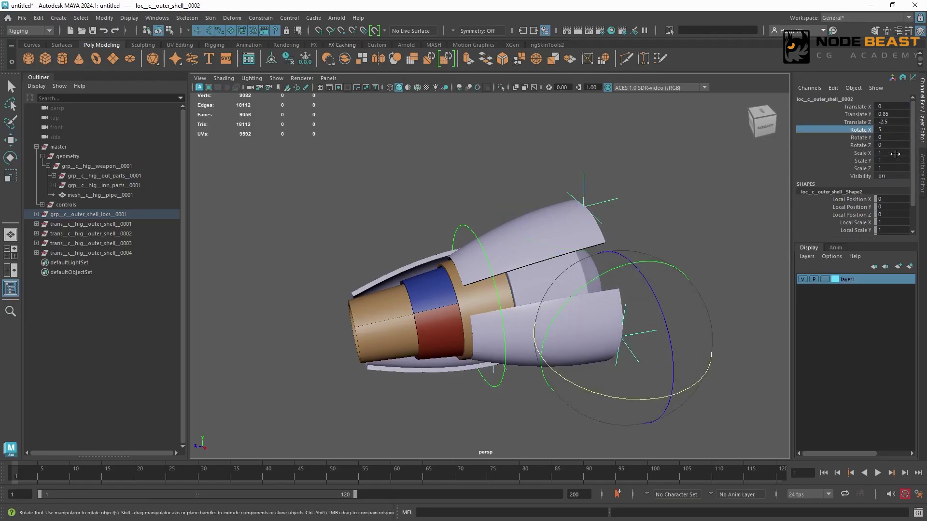
{"action": "left_click_drag", "start_coordinate": [502, 241], "coordinate": [551, 309], "text": "alt"}
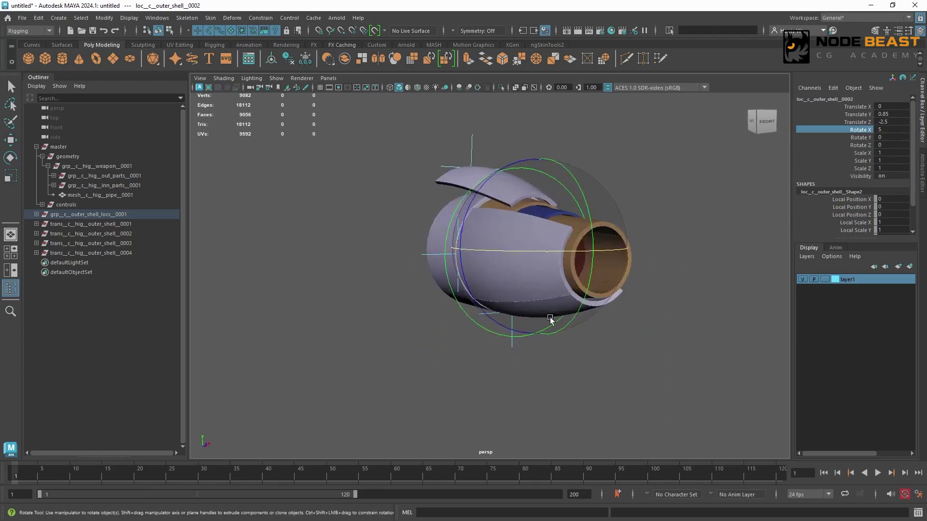
{"action": "key", "text": "q"}
{"action": "left_click", "coordinate": [517, 350]}
{"action": "left_click", "coordinate": [513, 345]}
{"action": "left_click_drag", "start_coordinate": [529, 344], "coordinate": [427, 277], "text": "alt"}
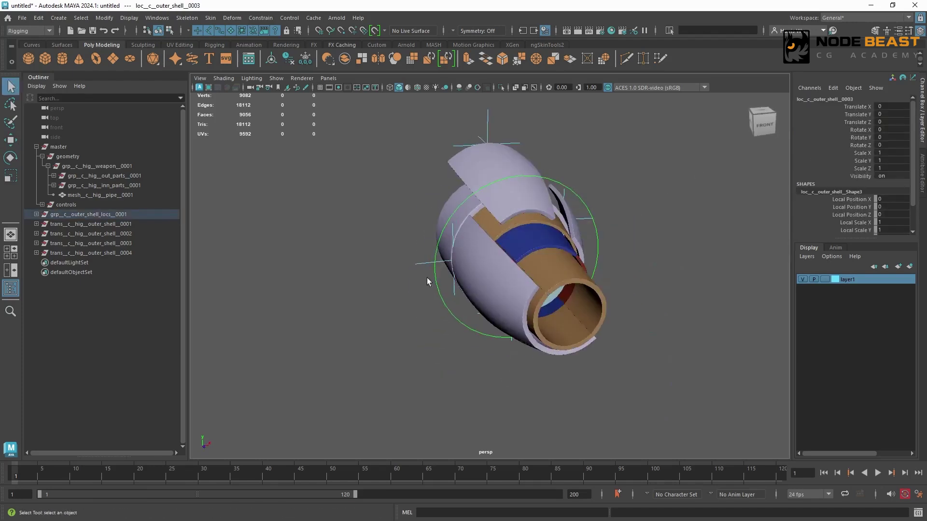
{"action": "left_click", "coordinate": [488, 127], "text": "shift"}
{"action": "middle_click_drag", "start_coordinate": [483, 163], "coordinate": [474, 263], "text": "alt"}
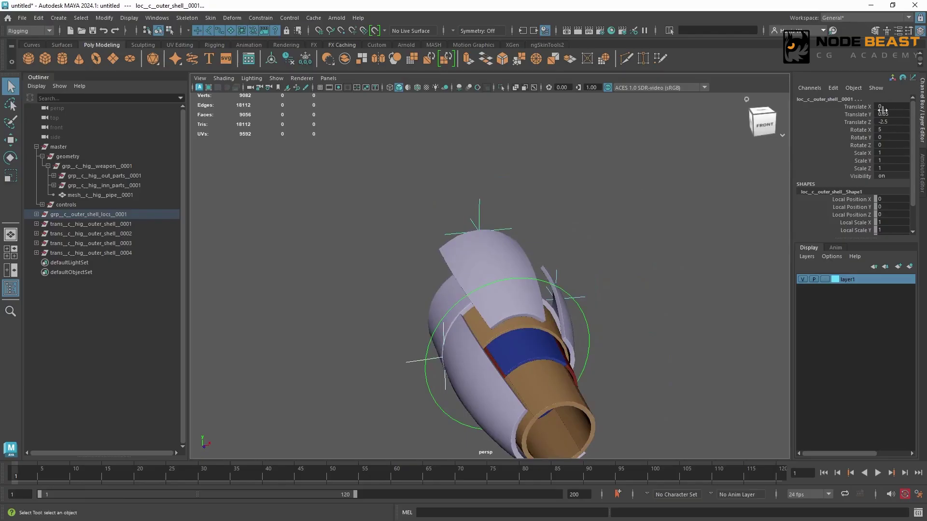
{"action": "left_click", "coordinate": [901, 105]}
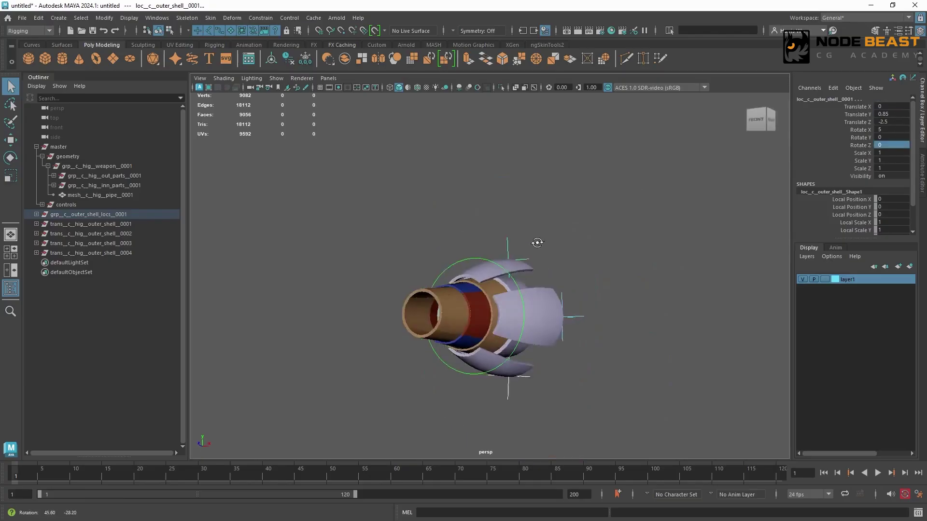
{"action": "left_click_drag", "start_coordinate": [538, 241], "coordinate": [512, 245], "text": "alt"}
Step: Clear the selection and examine the four opened outer shells and the inner shells in front of them from several angles
{"action": "left_click", "coordinate": [645, 261]}
{"action": "left_click_drag", "start_coordinate": [646, 260], "coordinate": [565, 245], "text": "alt"}
{"action": "middle_click_drag", "start_coordinate": [565, 244], "coordinate": [597, 216], "text": "alt"}
{"action": "right_click_drag", "start_coordinate": [597, 216], "coordinate": [643, 242], "text": "alt"}
{"action": "left_click_drag", "start_coordinate": [642, 242], "coordinate": [649, 249], "text": "alt"}
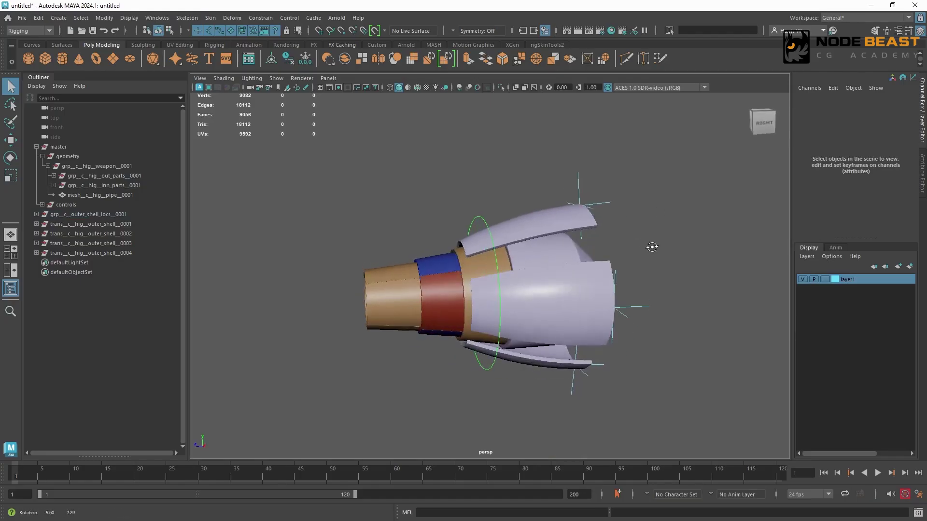
{"action": "left_click_drag", "start_coordinate": [549, 300], "coordinate": [525, 245], "text": "alt"}
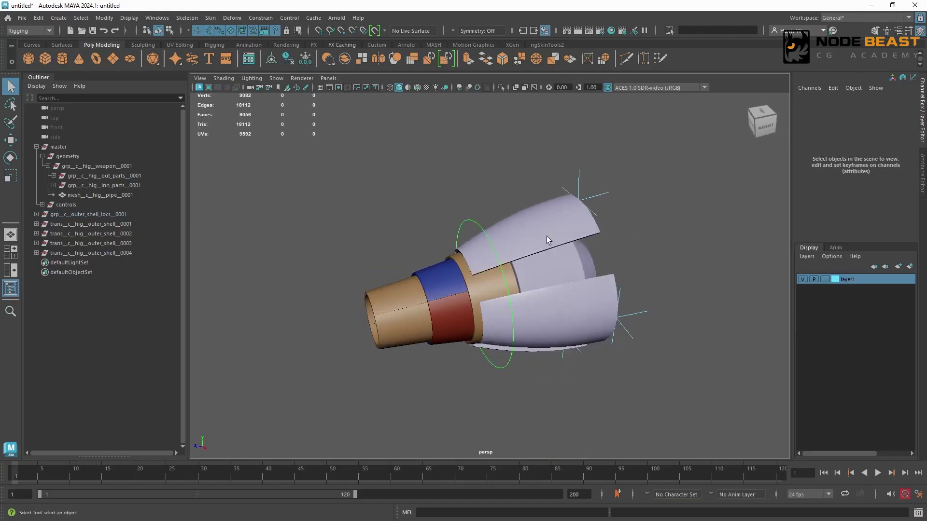
{"action": "middle_click_drag", "start_coordinate": [566, 242], "coordinate": [599, 243], "text": "alt"}
{"action": "scroll", "coordinate": [514, 287], "scroll_direction": "up", "scroll_amount": 2}
{"action": "mouse_move", "coordinate": [515, 287]}
{"action": "left_mouse_down", "text": "alt"}
{"action": "mouse_move", "coordinate": [555, 279]}
{"action": "mouse_move", "coordinate": [594, 246]}
{"action": "mouse_move", "coordinate": [517, 276]}
{"action": "left_mouse_up", "text": "alt"}
{"action": "scroll", "coordinate": [594, 246], "scroll_direction": "up", "scroll_amount": 2}
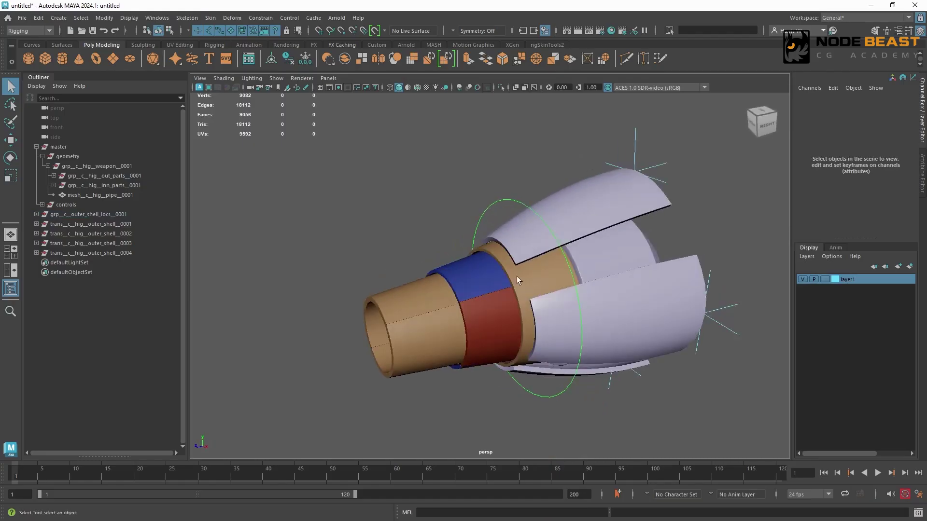
Step: Create a locator named loc__c__inner_shell_b__0001 and isolate it in the viewport together with the upper blue inner shell mesh
{"action": "left_click", "coordinate": [58, 18]}
{"action": "left_click", "coordinate": [102, 182]}
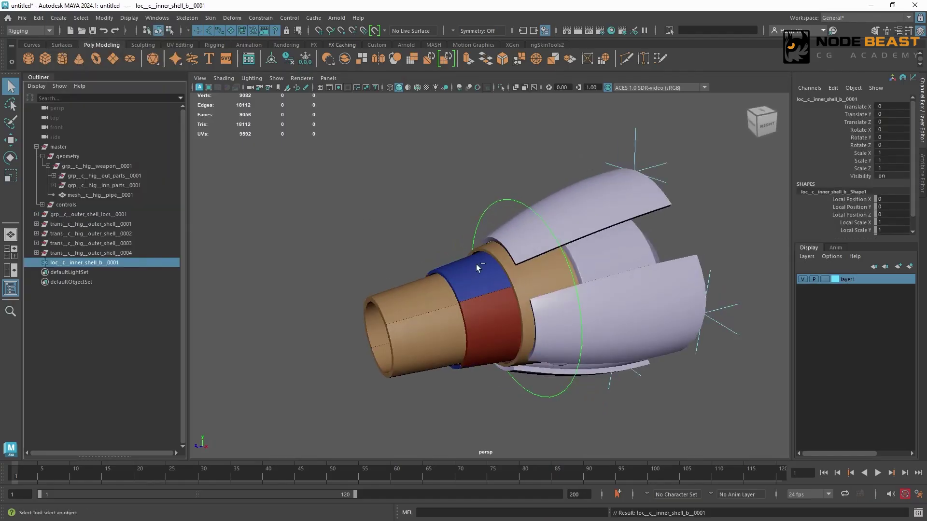
{"action": "left_click", "coordinate": [476, 265], "text": "shift"}
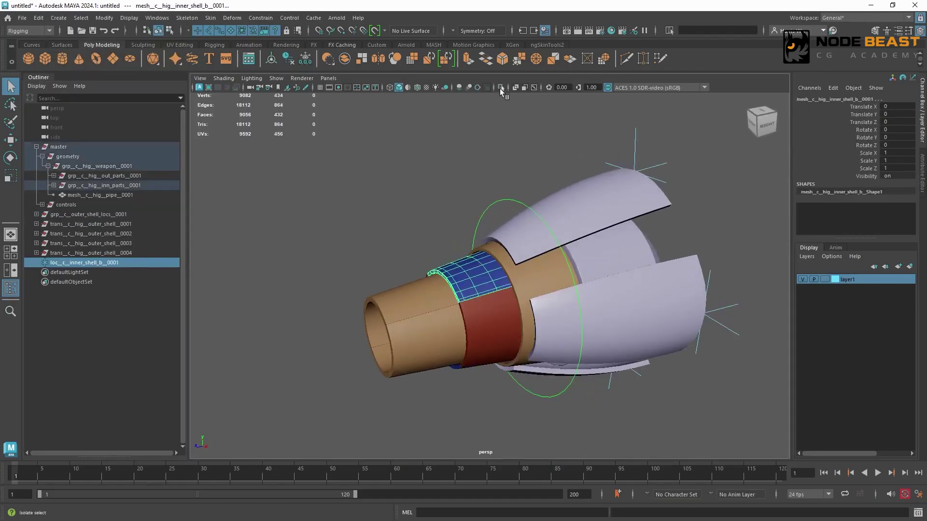
{"action": "left_click", "coordinate": [501, 88]}
Step: Move loc__c__inner_shell_b__0001 to the rear edge of the blue shell, at about Translate Y 1.244 and Translate Z 0.272
{"action": "left_click_drag", "start_coordinate": [608, 271], "coordinate": [556, 285], "text": "alt"}
{"action": "left_click", "coordinate": [539, 304]}
{"action": "key", "text": "w"}
{"action": "left_click_drag", "start_coordinate": [515, 224], "coordinate": [492, 166]}
{"action": "right_click_drag", "start_coordinate": [475, 196], "coordinate": [521, 217], "text": "alt"}
{"action": "left_click_drag", "start_coordinate": [520, 236], "coordinate": [504, 199], "text": "alt"}
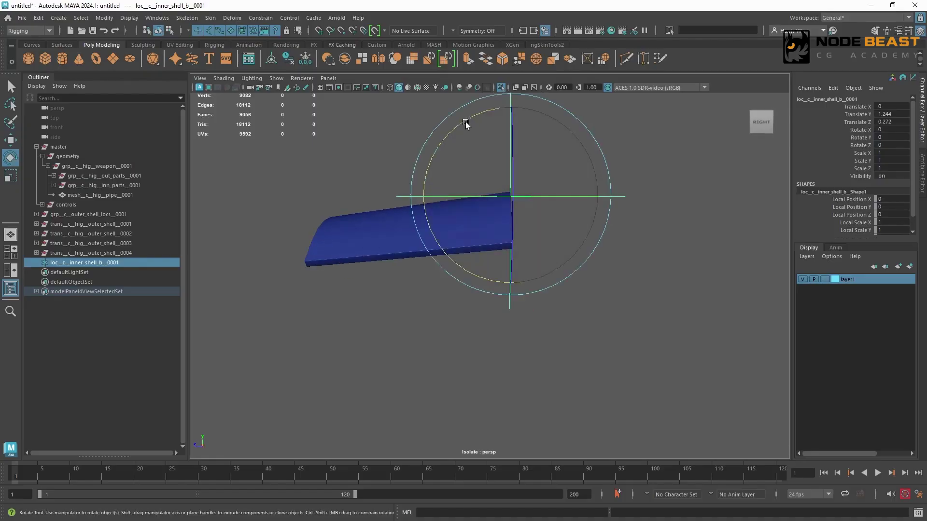
Step: Rotate loc__c__inner_shell_b__0001 to about 7 in X to follow the blue shell's slope, and show the whole weapon again
{"action": "left_click_drag", "start_coordinate": [463, 122], "coordinate": [456, 129]}
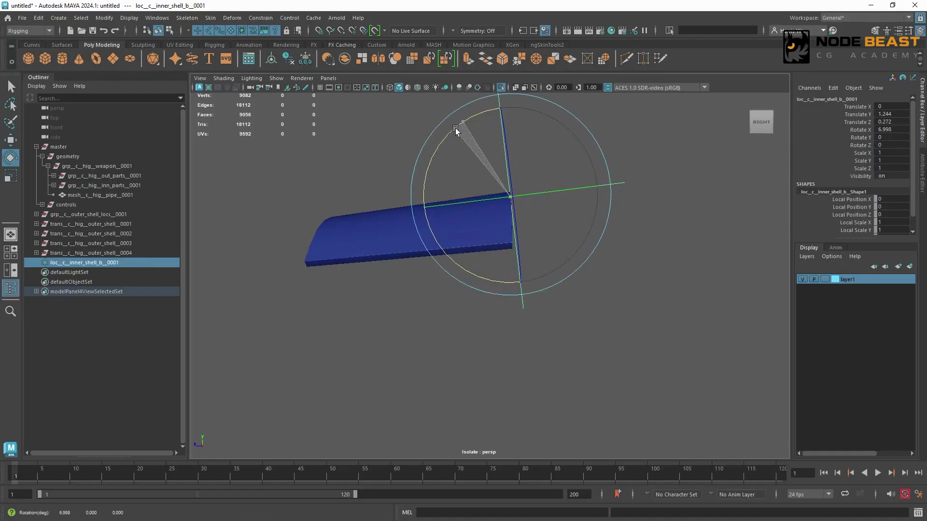
{"action": "key", "text": "w"}
{"action": "right_click_drag", "start_coordinate": [555, 169], "coordinate": [550, 197], "text": "alt"}
{"action": "left_click_drag", "start_coordinate": [550, 197], "coordinate": [567, 198], "text": "alt"}
{"action": "left_click_drag", "start_coordinate": [481, 215], "coordinate": [566, 219]}
{"action": "left_click", "coordinate": [501, 87]}
{"action": "left_click", "coordinate": [417, 189]}
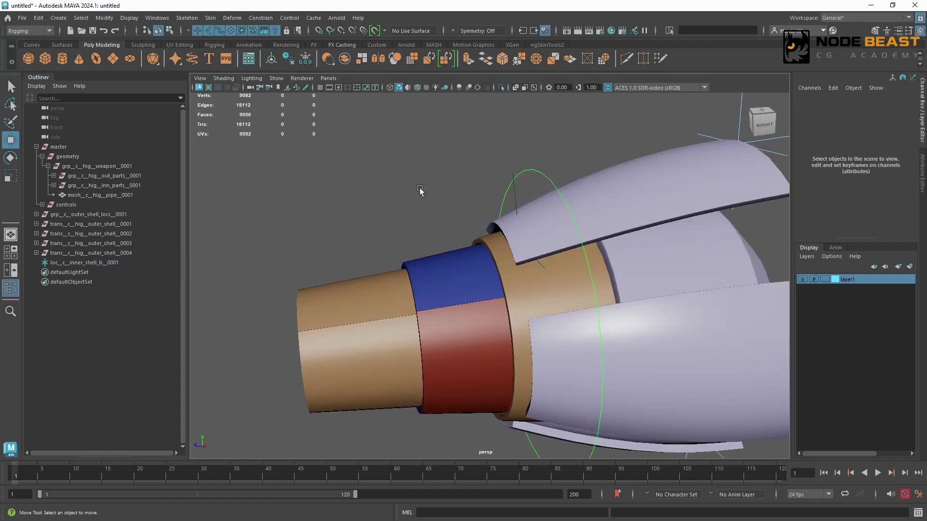
Step: Create an empty group and rename it zero__c__inner_shell_b__0001, reusing the locator's name with the prefix zero
{"action": "key", "text": "ctrl+g"}
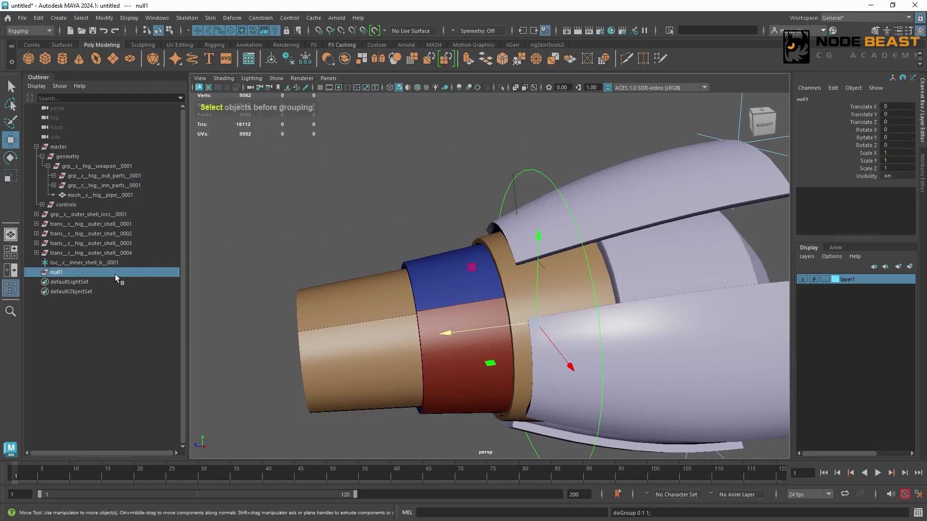
{"action": "double_click", "coordinate": [113, 264]}
{"action": "key", "text": "ctrl+c"}
{"action": "double_click", "coordinate": [71, 274]}
{"action": "key", "text": "ctrl+v"}
{"action": "type", "text": "zero"}
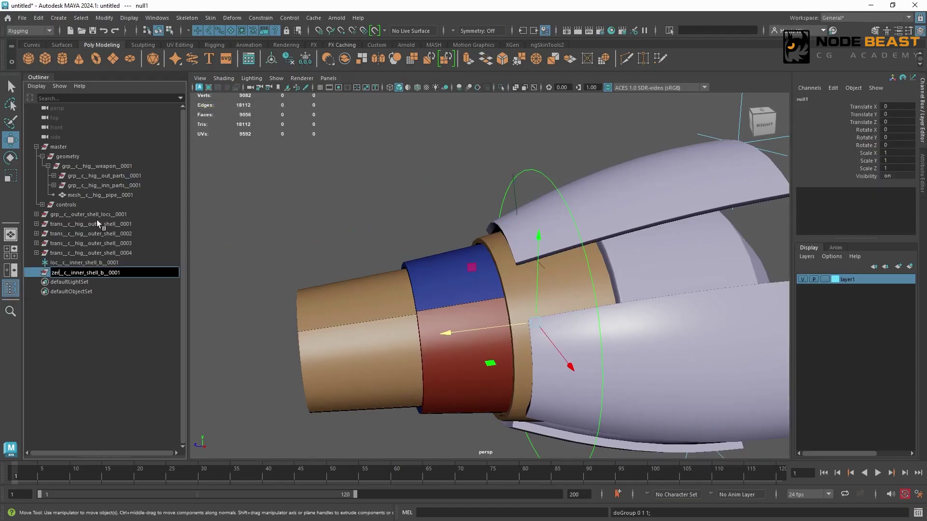
{"action": "key", "text": "Return"}
Step: Match all transforms of zero__c__inner_shell_b__0001 to the locator, and parent the locator under that group
{"action": "left_click", "coordinate": [73, 262], "text": "ctrl"}
{"action": "left_click", "coordinate": [103, 18]}
{"action": "mouse_move", "coordinate": [140, 73]}
{"action": "left_click", "coordinate": [233, 72]}
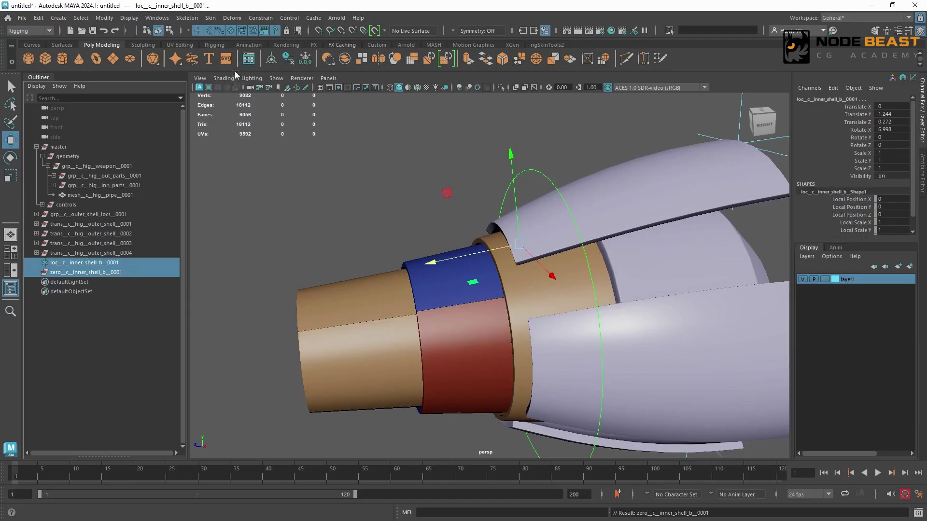
{"action": "left_click", "coordinate": [118, 263]}
{"action": "middle_click_drag", "start_coordinate": [119, 265], "coordinate": [122, 269]}
{"action": "left_click", "coordinate": [113, 265]}
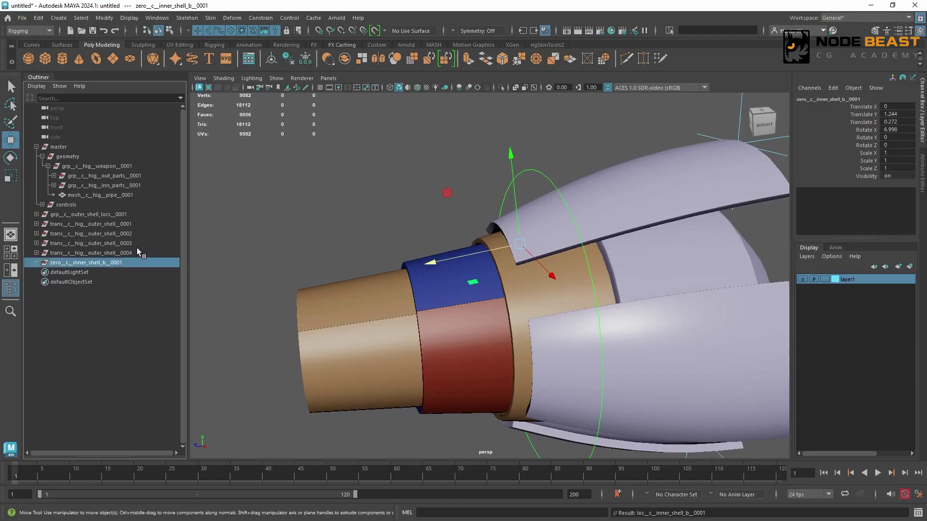
Step: Duplicate the zero__c__inner_shell_b__0001 group three times
{"action": "right_click_drag", "start_coordinate": [594, 187], "coordinate": [512, 229], "text": "alt"}
{"action": "left_click_drag", "start_coordinate": [512, 230], "coordinate": [537, 239], "text": "alt"}
{"action": "key", "text": "ctrl+d"}
{"action": "key", "text": "ctrl+d"}
{"action": "key", "text": "ctrl+d"}
Step: Rename the locator inside zero__c__inner_shell_b__0002 to loc__c__inner_shell_b__0002
{"action": "left_click", "coordinate": [36, 273]}
{"action": "double_click", "coordinate": [79, 283]}
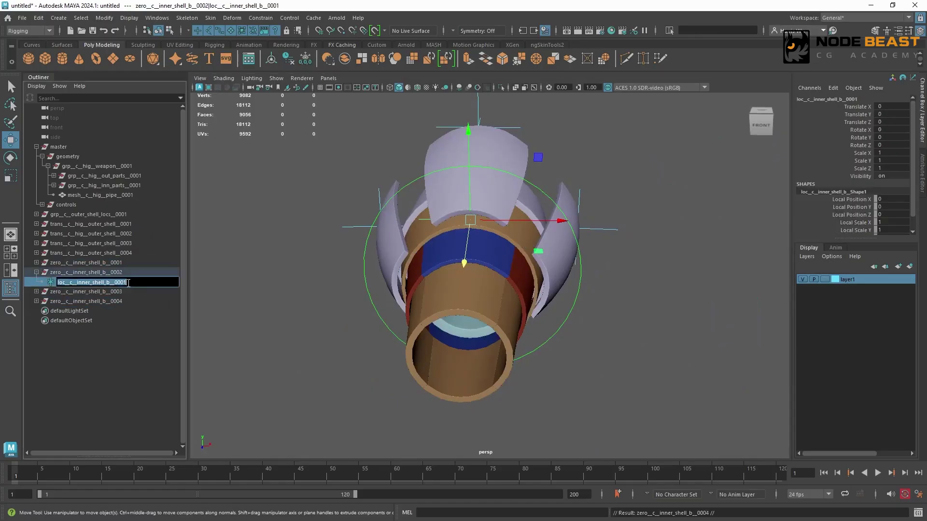
{"action": "key", "text": "Right"}
{"action": "key", "text": "BackSpace"}
{"action": "type", "text": "2"}
{"action": "key", "text": "Return"}
Step: Rename the locator inside zero__c__inner_shell_b__0003 to loc__c__inner_shell_b__0003
{"action": "left_click", "coordinate": [36, 292]}
{"action": "double_click", "coordinate": [80, 302]}
{"action": "key", "text": "Right"}
{"action": "key", "text": "BackSpace"}
{"action": "type", "text": "3"}
{"action": "key", "text": "Return"}
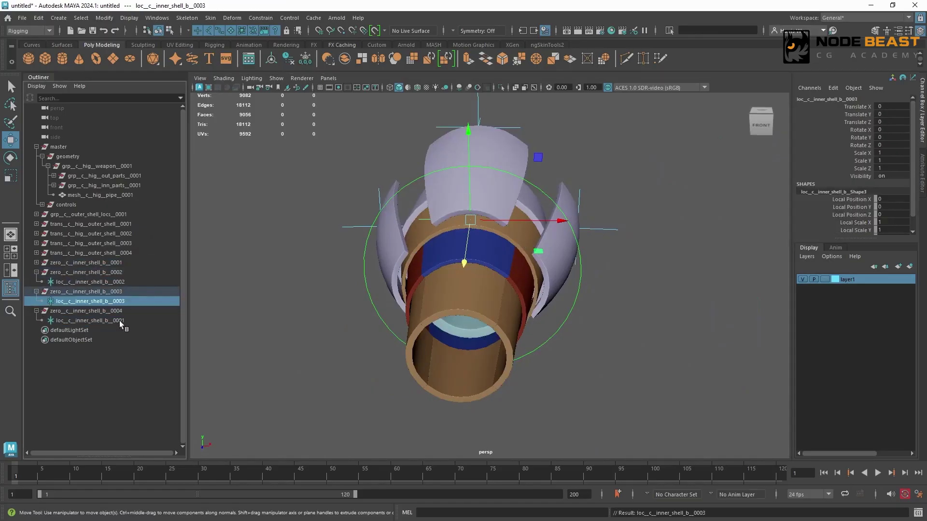
Step: Rename the locator inside zero__c__inner_shell_b__0004 to loc__c__inner_shell_b__0004 and collapse the expanded zero groups
{"action": "left_click", "coordinate": [36, 311]}
{"action": "double_click", "coordinate": [141, 321]}
{"action": "key", "text": "Return"}
{"action": "left_click", "coordinate": [136, 309]}
{"action": "left_click", "coordinate": [36, 291]}
{"action": "left_click", "coordinate": [36, 272]}
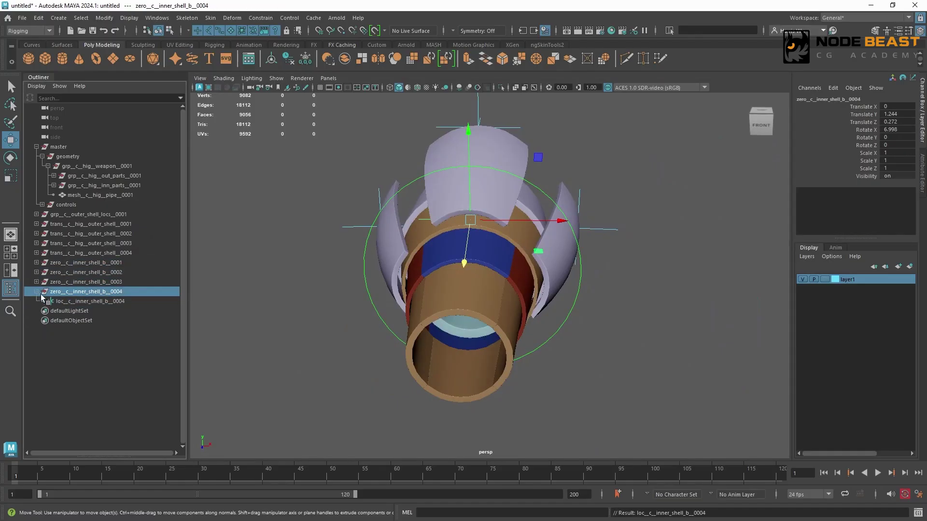
{"action": "left_click", "coordinate": [36, 292]}
Step: Put each of the inner_shell_b zero groups 0002, 0003 and 0004 into its own separate parent group
{"action": "left_click", "coordinate": [99, 273]}
{"action": "key", "text": "ctrl+g"}
{"action": "left_click", "coordinate": [125, 274]}
{"action": "key", "text": "ctrl+g"}
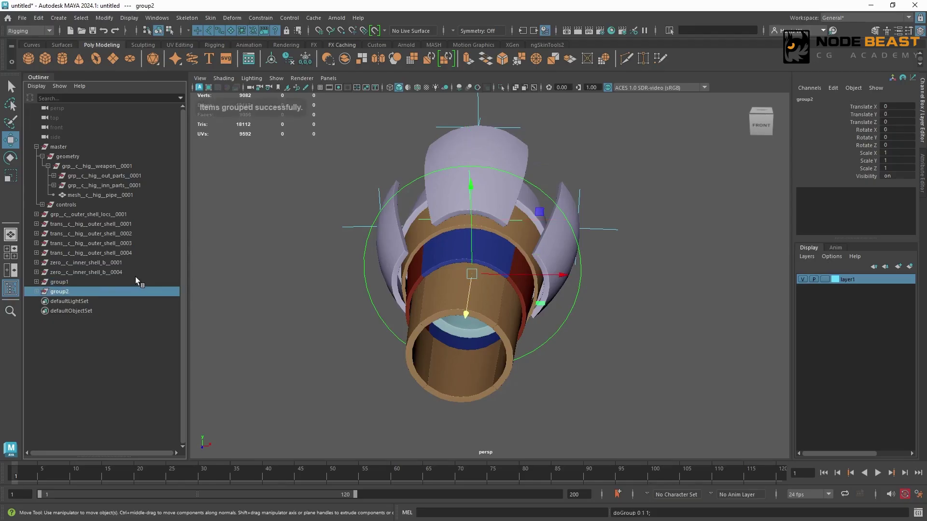
{"action": "left_click", "coordinate": [135, 276]}
{"action": "key", "text": "ctrl+g"}
Step: Rotate group1, which holds zero group 0002, around the weapon's axis and set its Rotate Z to -90
{"action": "left_click", "coordinate": [134, 274]}
{"action": "key", "text": "e"}
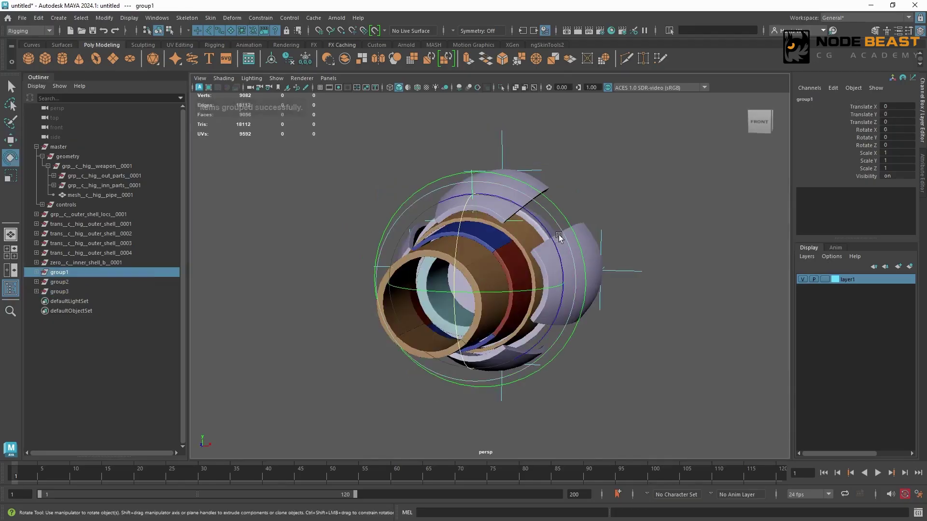
{"action": "left_click_drag", "start_coordinate": [558, 234], "coordinate": [528, 363]}
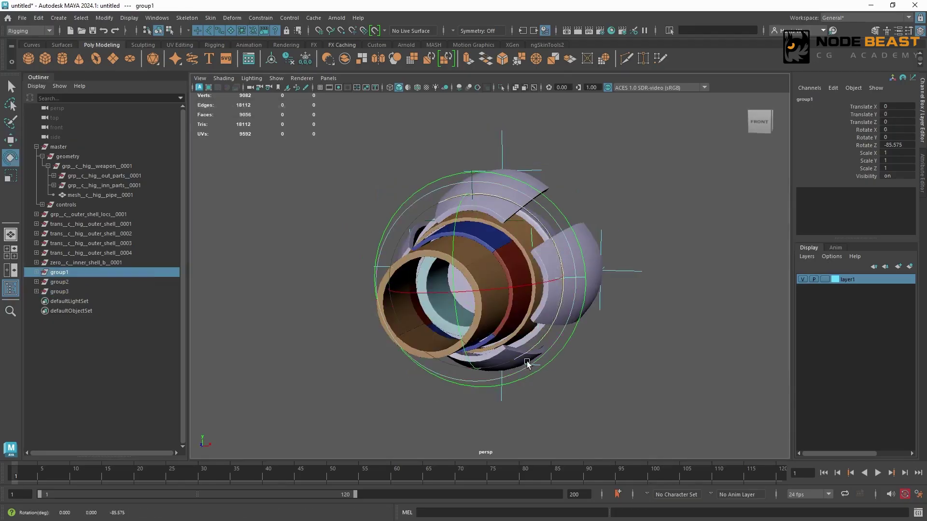
{"action": "left_click", "coordinate": [910, 146]}
{"action": "type", "text": "-90"}
{"action": "key", "text": "Return"}
Step: Set Rotate Z to 180 on group2 and to 90 on group3
{"action": "left_click", "coordinate": [135, 282]}
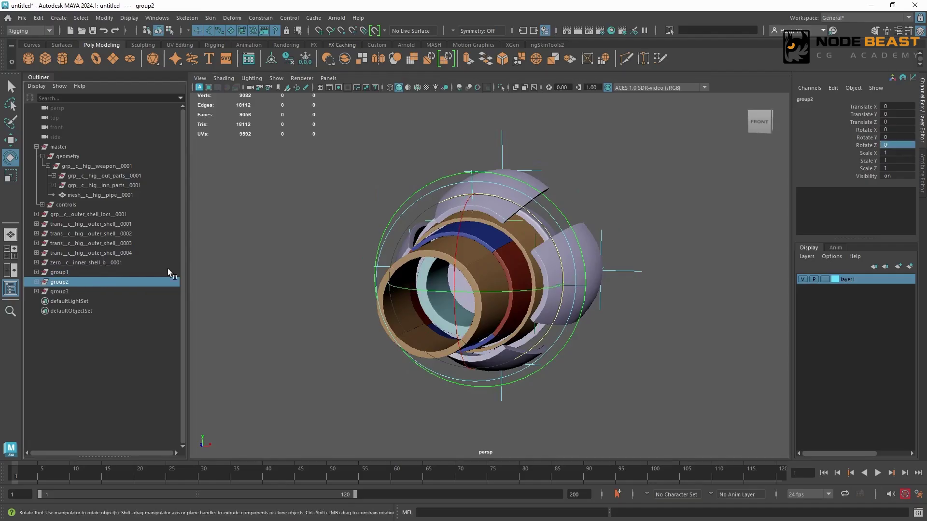
{"action": "left_click", "coordinate": [910, 146]}
{"action": "type", "text": "180"}
{"action": "key", "text": "Return"}
{"action": "left_click", "coordinate": [120, 291]}
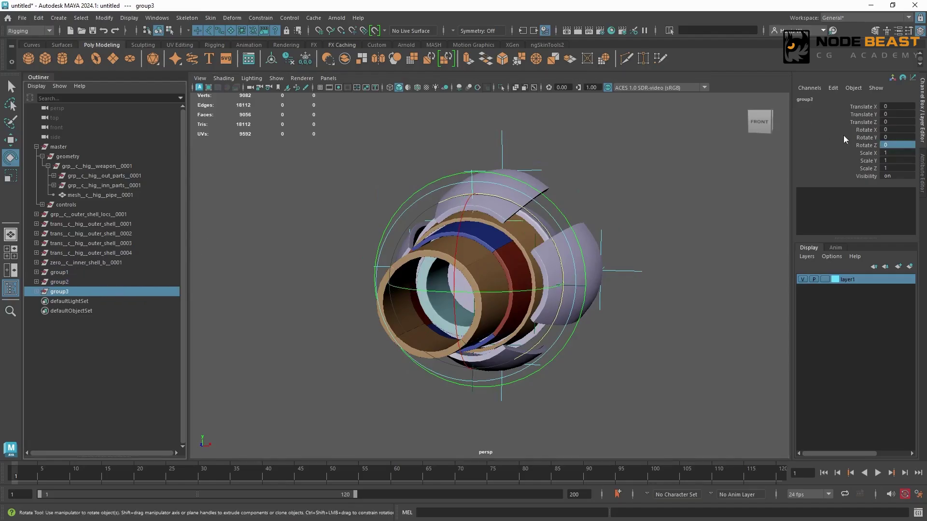
{"action": "left_click", "coordinate": [897, 145]}
{"action": "type", "text": "90"}
{"action": "key", "text": "Return"}
Step: Unparent zero groups 0002, 0003 and 0004 from their temporary groups and delete the emptied group1, group2 and group3
{"action": "left_click", "coordinate": [37, 273]}
{"action": "left_click", "coordinate": [36, 291]}
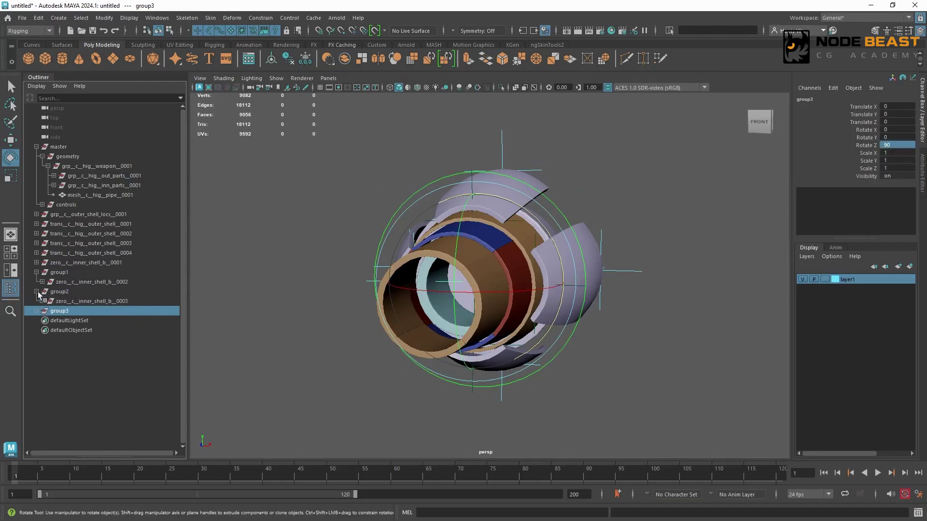
{"action": "left_click", "coordinate": [37, 311]}
{"action": "left_click", "coordinate": [118, 282]}
{"action": "left_click", "coordinate": [130, 301], "text": "ctrl"}
{"action": "left_click", "coordinate": [149, 321], "text": "ctrl"}
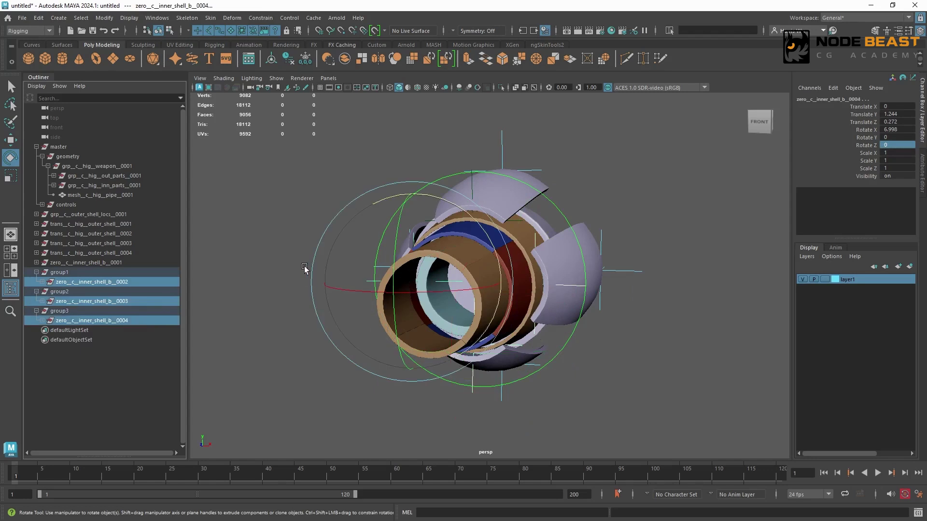
{"action": "key", "text": "shift+p"}
{"action": "left_click_drag", "start_coordinate": [63, 275], "coordinate": [71, 289]}
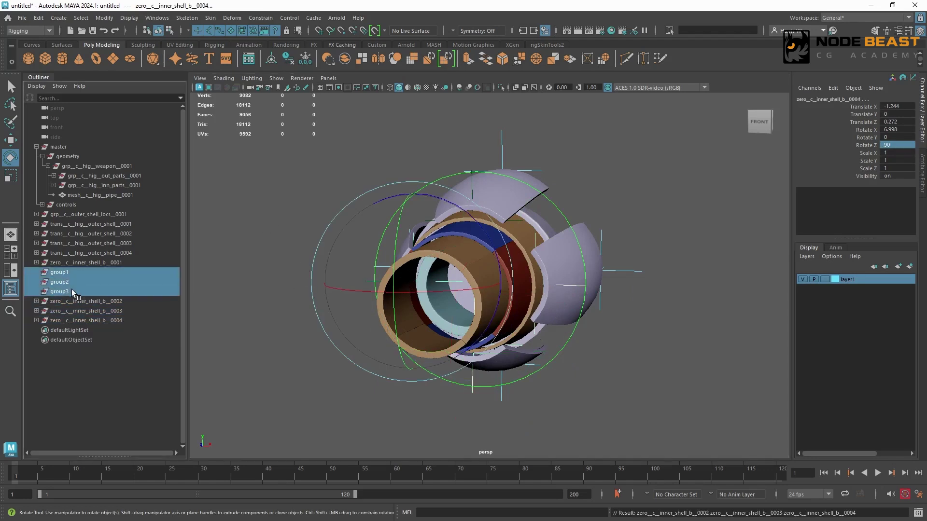
{"action": "key", "text": "Delete"}
Step: Group the four inner_shell_b zero groups and rename the new group gro__c__inner_shell_b_locs__0001
{"action": "left_click_drag", "start_coordinate": [570, 186], "coordinate": [483, 205], "text": "alt"}
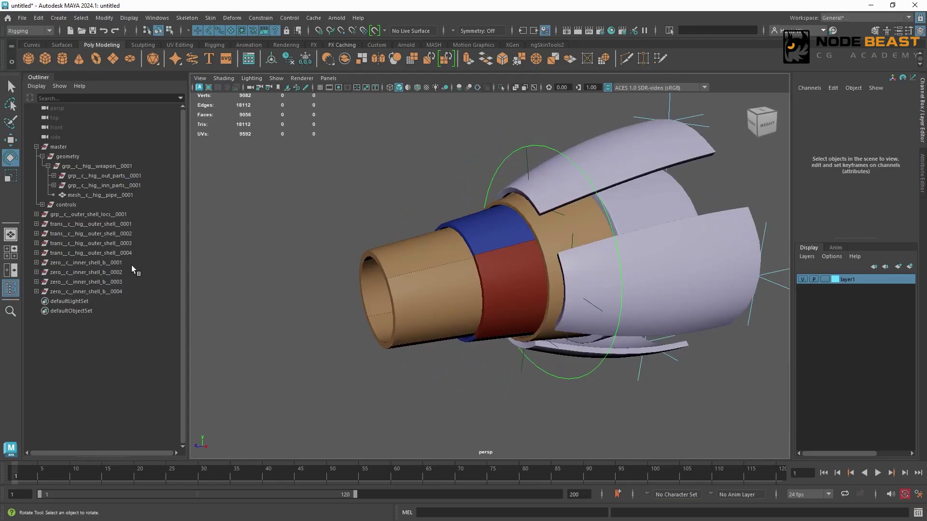
{"action": "left_click_drag", "start_coordinate": [130, 264], "coordinate": [124, 291]}
{"action": "key", "text": "ctrl+g"}
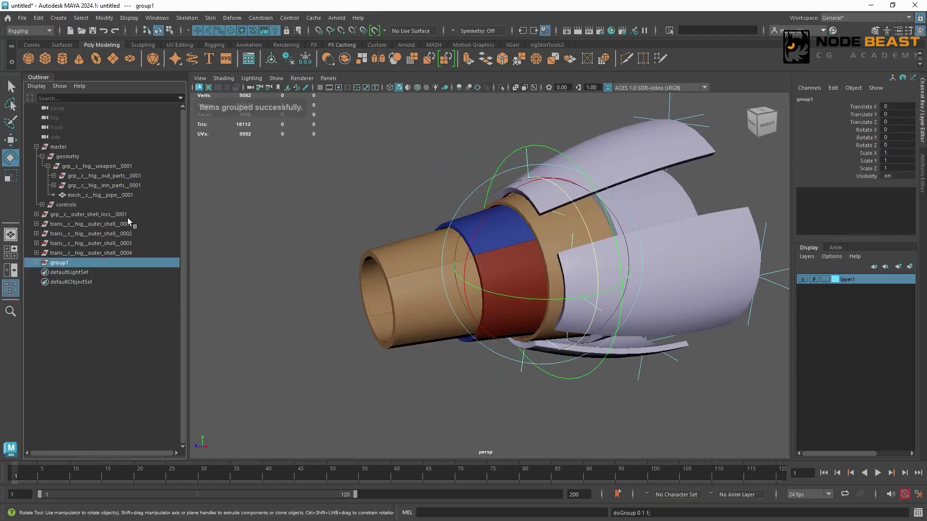
{"action": "double_click", "coordinate": [128, 216]}
{"action": "left_click", "coordinate": [36, 262]}
{"action": "double_click", "coordinate": [53, 262]}
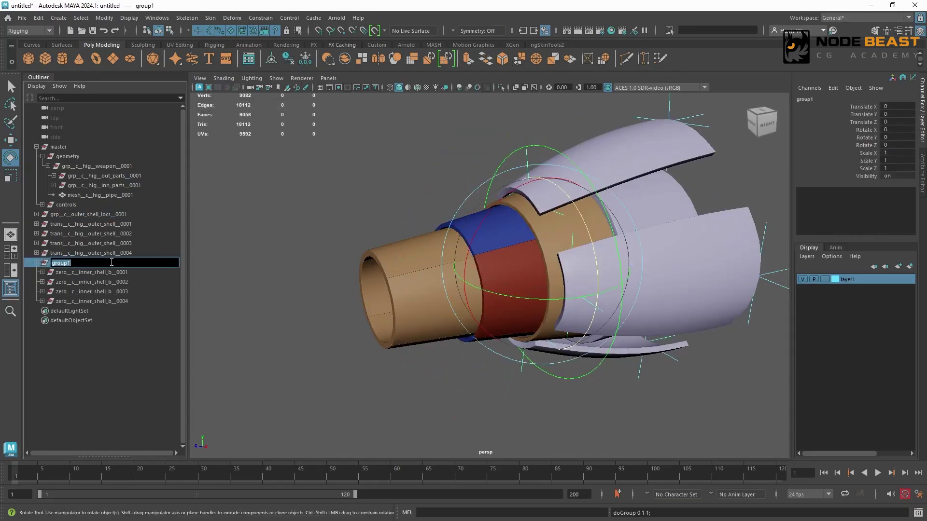
{"action": "key", "text": "ctrl+v"}
{"action": "type", "text": "s"}
{"action": "key", "text": "Return"}
Step: Select the four inner_shell_b locators, add them to layer1, then clear the selection and collapse their group
{"action": "key", "text": "Down"}
{"action": "key", "text": "Down"}
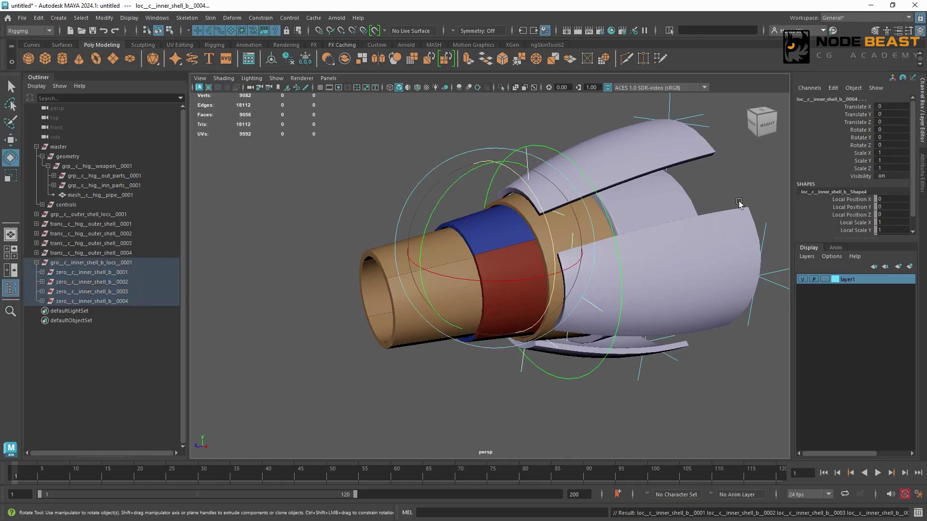
{"action": "right_click", "coordinate": [867, 282]}
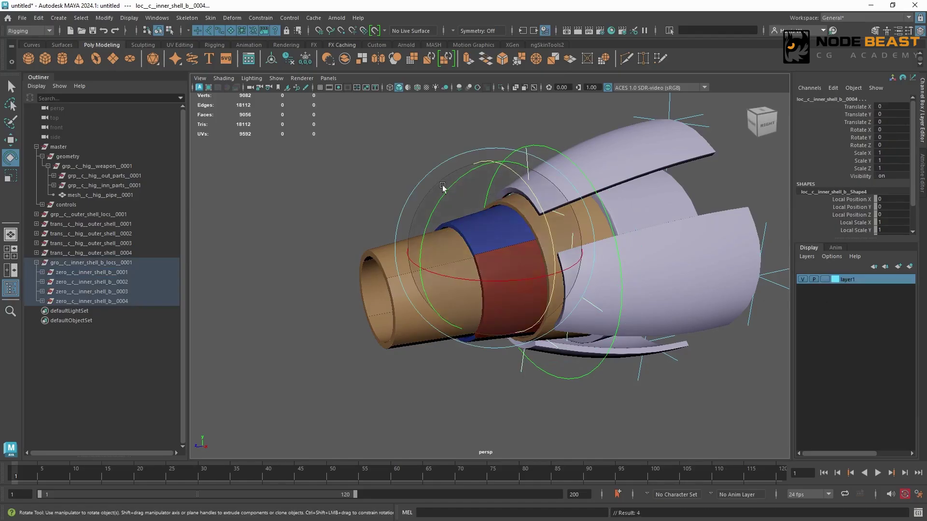
{"action": "left_click", "coordinate": [438, 169]}
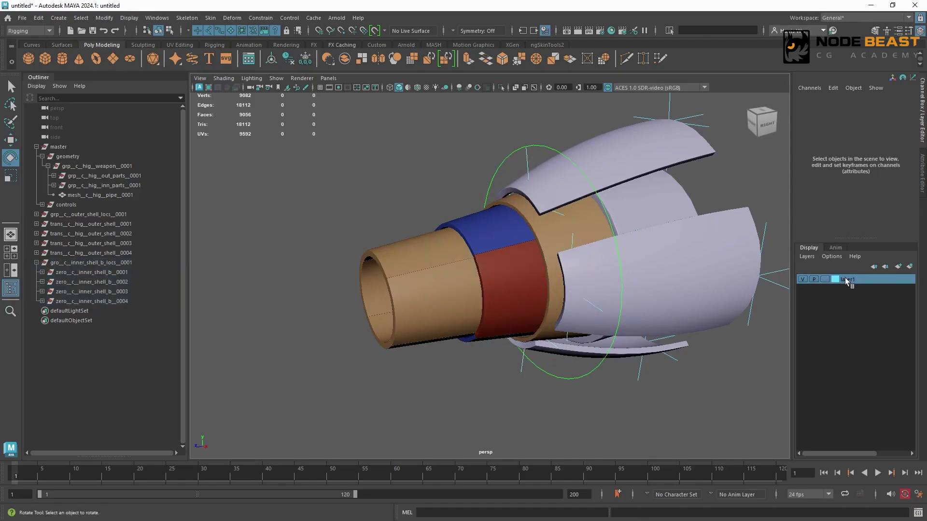
{"action": "left_click", "coordinate": [37, 263]}
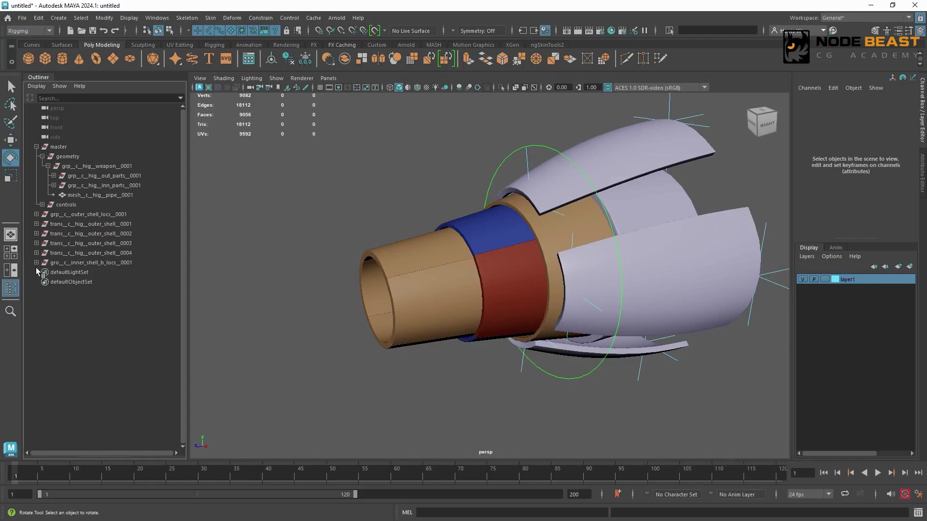
Step: Create an empty group named trans__c__hig__inner_shell_b__0001 and duplicate it three times for shells 0002 to 0004
{"action": "left_click_drag", "start_coordinate": [322, 243], "coordinate": [356, 218], "text": "alt"}
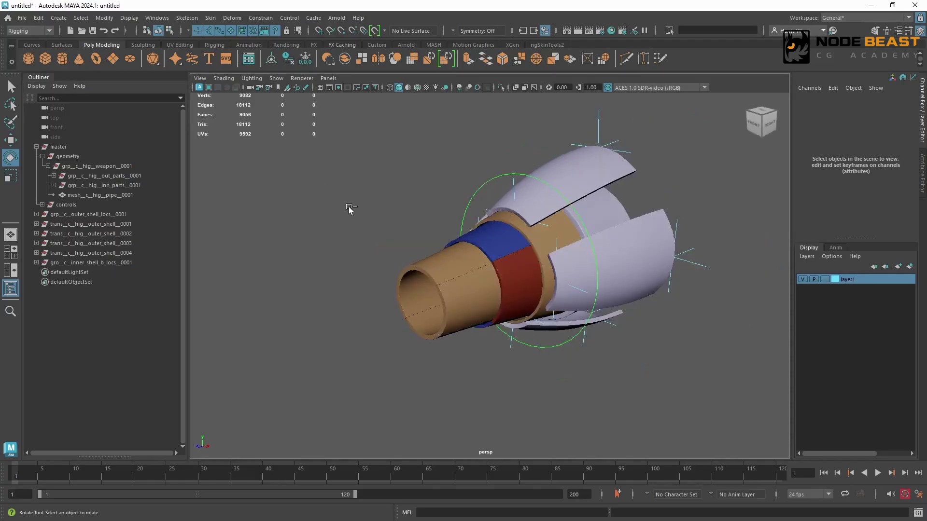
{"action": "key", "text": "ctrl+g"}
{"action": "left_click", "coordinate": [411, 208]}
{"action": "left_click", "coordinate": [491, 243]}
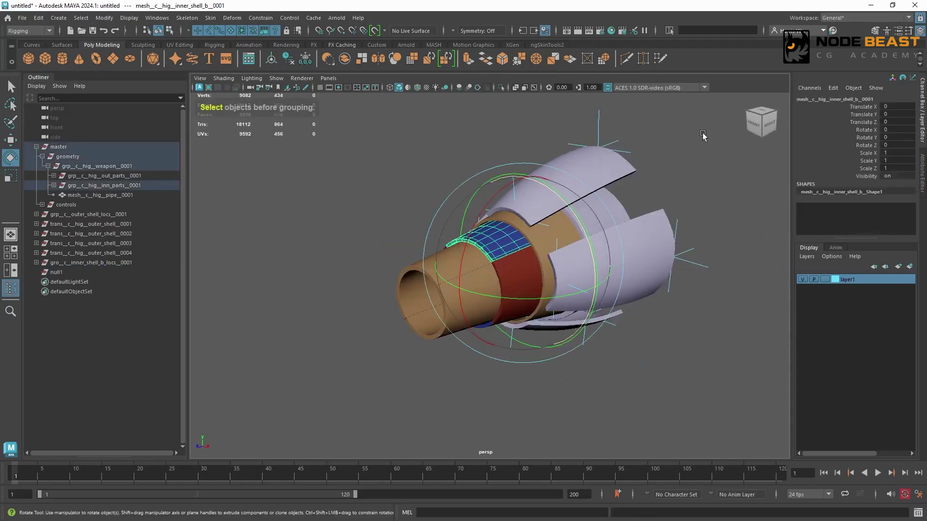
{"action": "left_click", "coordinate": [818, 100]}
{"action": "double_click", "coordinate": [87, 274]}
{"action": "left_click_drag", "start_coordinate": [66, 273], "coordinate": [22, 253]}
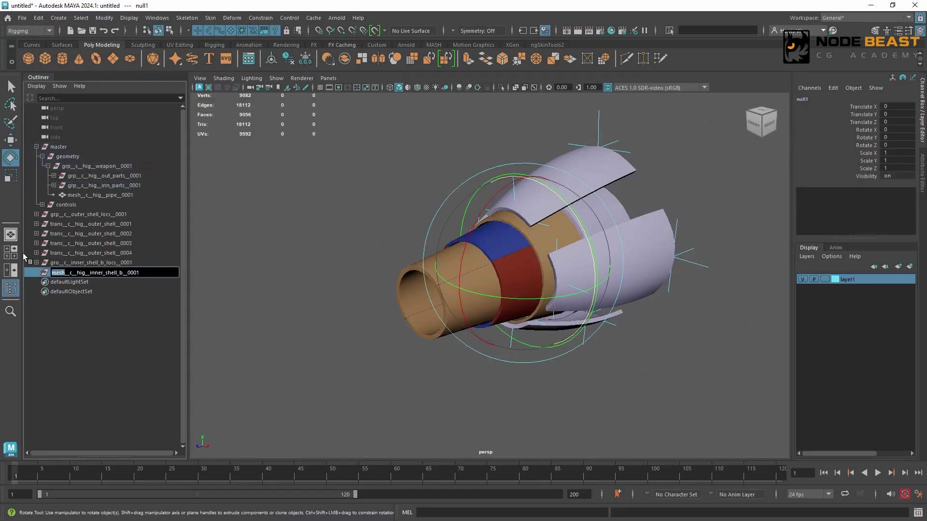
{"action": "type", "text": "trans"}
{"action": "key", "text": "Return"}
{"action": "key", "text": "ctrl+d"}
{"action": "key", "text": "ctrl+d"}
{"action": "key", "text": "ctrl+d"}
{"action": "left_click", "coordinate": [406, 178]}
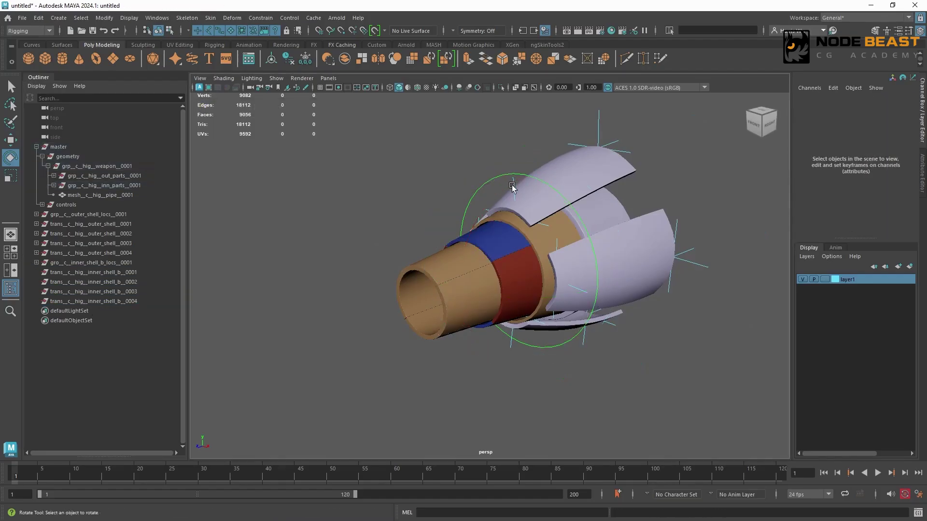
Step: Constrain the four trans groups to their matching inner_shell_b locators and parent each inner_shell_b mesh under its trans group
{"action": "left_click", "coordinate": [513, 188]}
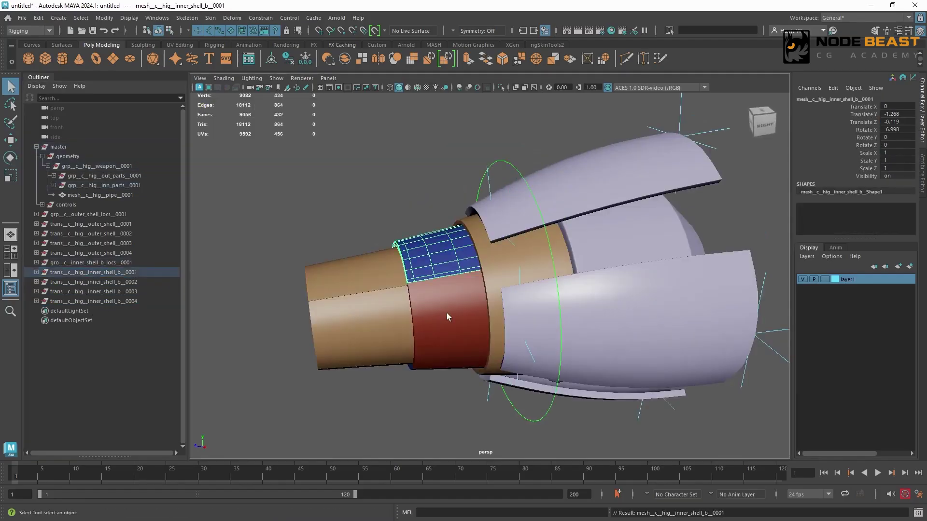
{"action": "left_click", "coordinate": [447, 313]}
{"action": "left_click_drag", "start_coordinate": [456, 335], "coordinate": [475, 284], "text": "alt"}
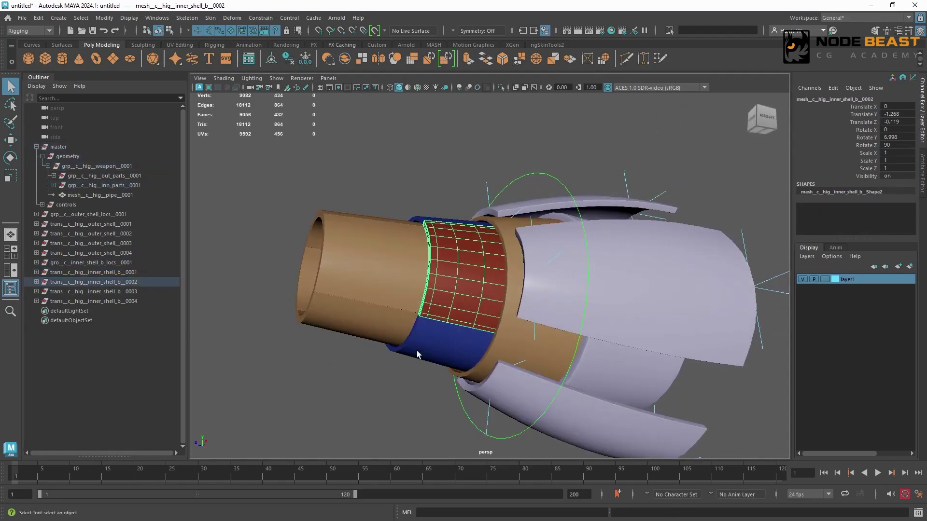
{"action": "left_click", "coordinate": [417, 351]}
{"action": "left_click", "coordinate": [126, 292], "text": "ctrl"}
{"action": "key", "text": "p"}
{"action": "left_click_drag", "start_coordinate": [419, 252], "coordinate": [508, 312], "text": "alt"}
{"action": "left_click", "coordinate": [427, 303]}
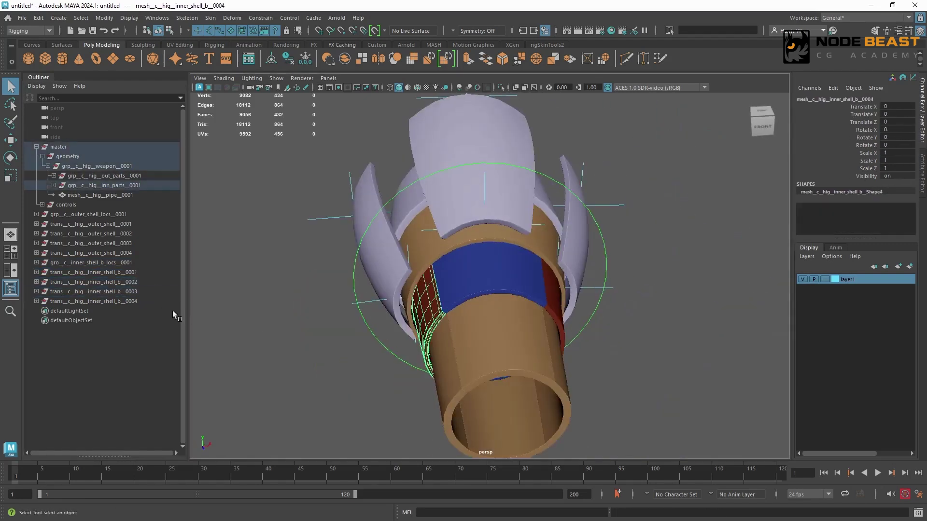
{"action": "left_click", "coordinate": [174, 304], "text": "ctrl"}
{"action": "key", "text": "p"}
Step: Select the four inner_shell_b locators and set their Translate Z to -0.5
{"action": "left_click", "coordinate": [478, 186]}
{"action": "left_click_drag", "start_coordinate": [584, 338], "coordinate": [513, 309], "text": "alt"}
{"action": "left_click", "coordinate": [519, 301], "text": "shift"}
{"action": "left_click_drag", "start_coordinate": [490, 386], "coordinate": [513, 338], "text": "alt"}
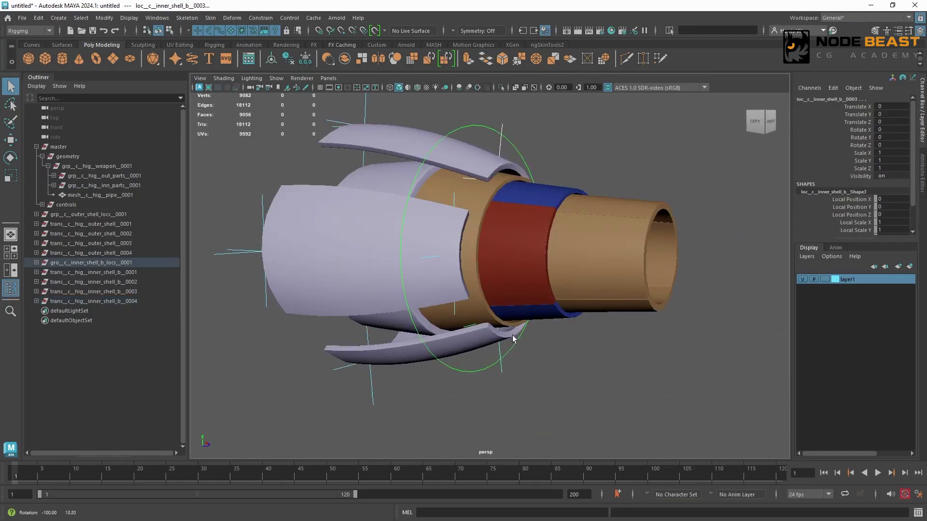
{"action": "left_click", "coordinate": [428, 256], "text": "shift"}
{"action": "key", "text": "ctrl+z"}
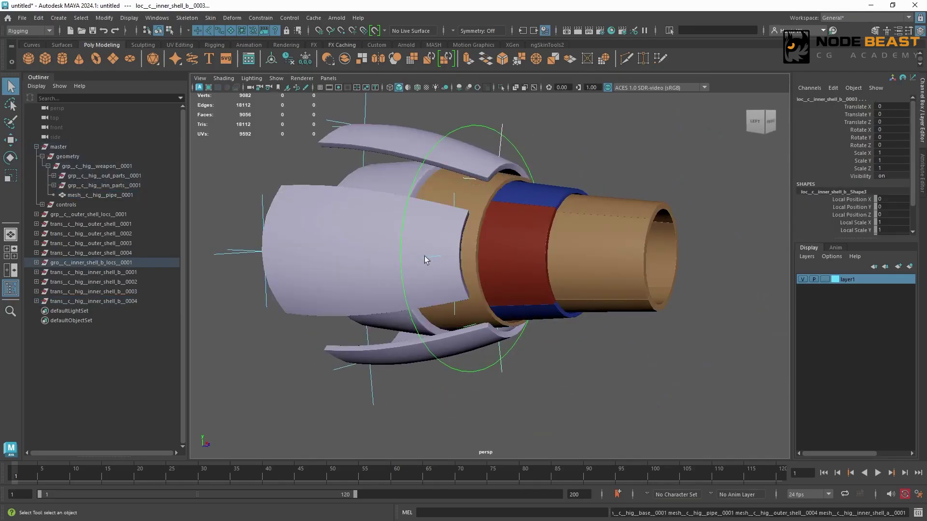
{"action": "left_click", "coordinate": [424, 256], "text": "shift"}
{"action": "left_click_drag", "start_coordinate": [458, 265], "coordinate": [529, 240], "text": "alt"}
{"action": "key", "text": "w"}
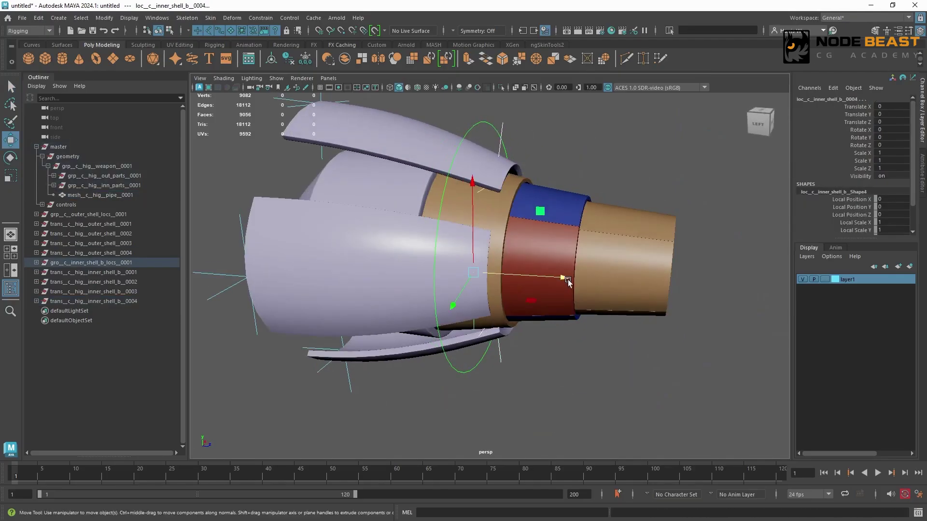
{"action": "left_click_drag", "start_coordinate": [566, 279], "coordinate": [529, 282]}
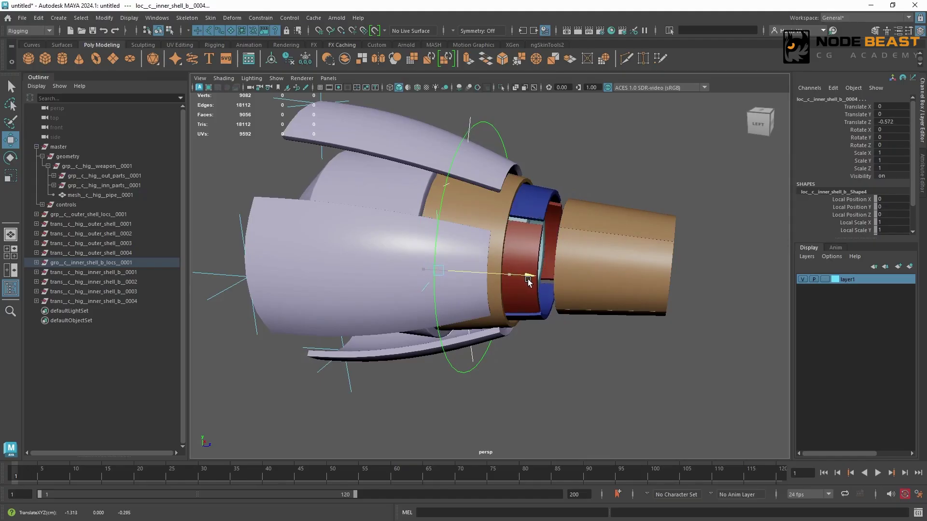
{"action": "type", "text": "-0.5"}
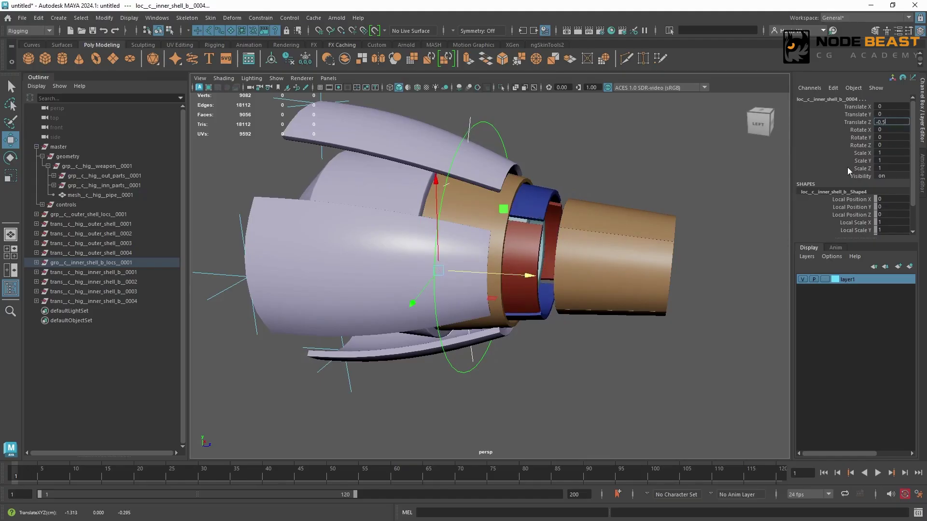
{"action": "key", "text": "Return"}
{"action": "left_click_drag", "start_coordinate": [460, 261], "coordinate": [513, 277], "text": "alt"}
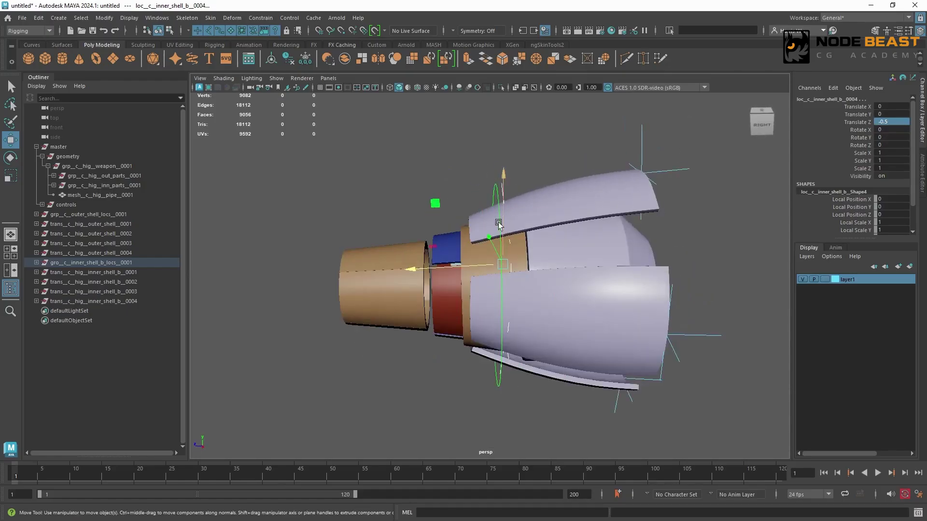
{"action": "left_click_drag", "start_coordinate": [499, 224], "coordinate": [459, 214], "text": "alt"}
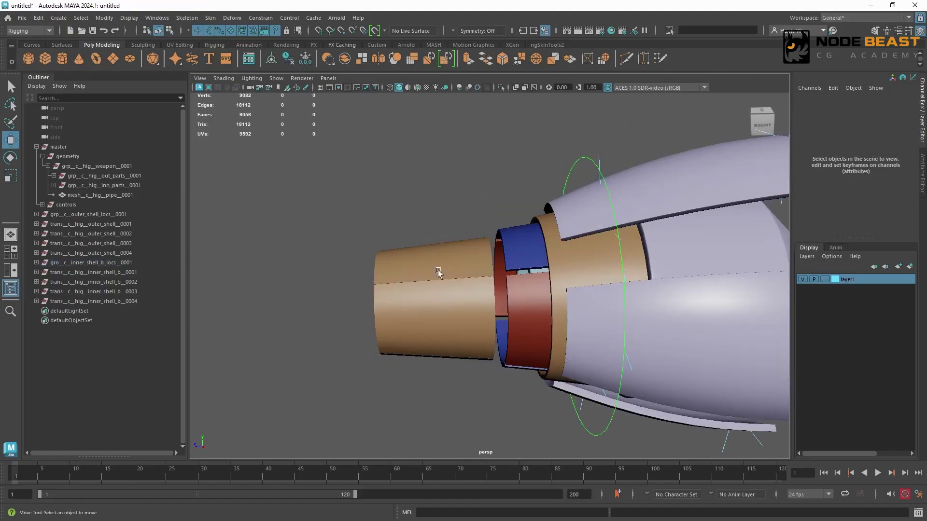
Step: Create a locator and rename it loc__c__inner_shell_c__0001, based on the name of the upper inner_shell_c mesh
{"action": "left_click", "coordinate": [58, 17]}
{"action": "left_click", "coordinate": [82, 180]}
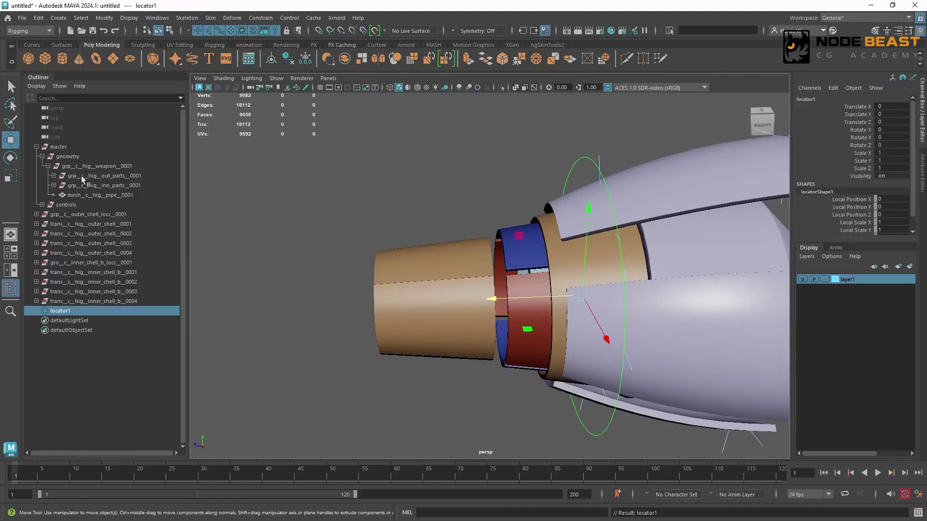
{"action": "left_click", "coordinate": [448, 250]}
{"action": "left_click", "coordinate": [817, 100]}
{"action": "key", "text": "ctrl+c"}
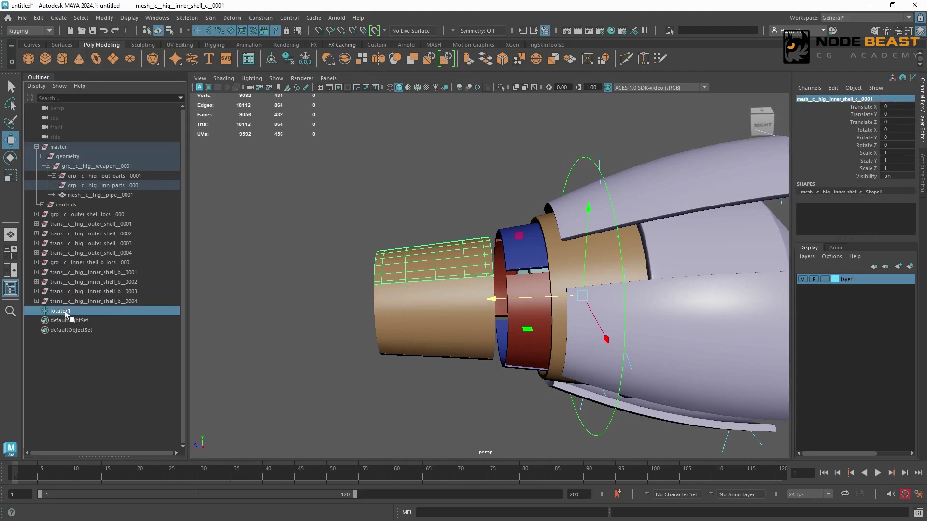
{"action": "double_click", "coordinate": [65, 312]}
{"action": "key", "text": "ctrl+v"}
{"action": "left_click_drag", "start_coordinate": [66, 311], "coordinate": [51, 312]}
{"action": "type", "text": "loc"}
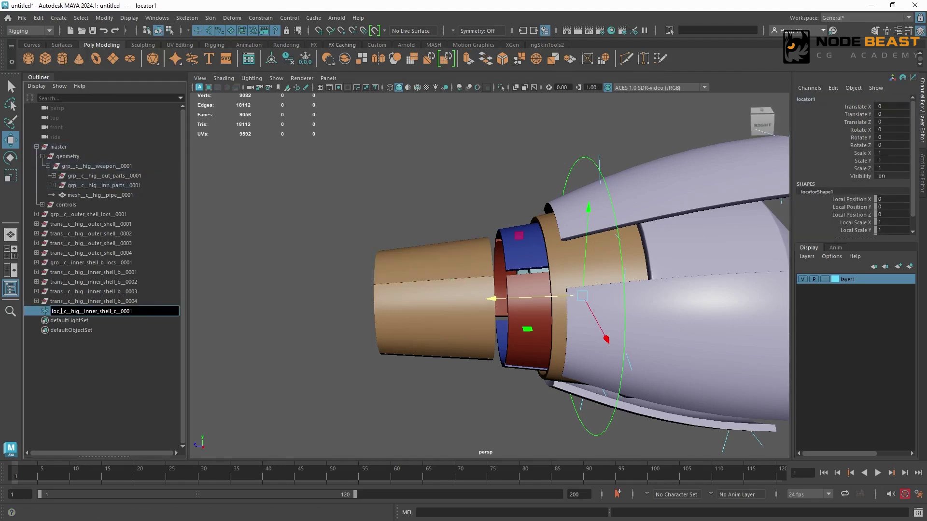
{"action": "key", "text": "Right"}
{"action": "key", "text": "Right"}
{"action": "key", "text": "Right"}
{"action": "key", "text": "Right"}
{"action": "key", "text": "Right"}
{"action": "key", "text": "Right"}
{"action": "key", "text": "Right"}
{"action": "key", "text": "Right"}
{"action": "key", "text": "BackSpace"}
{"action": "key", "text": "BackSpace"}
{"action": "key", "text": "BackSpace"}
{"action": "key", "text": "BackSpace"}
{"action": "key", "text": "Return"}
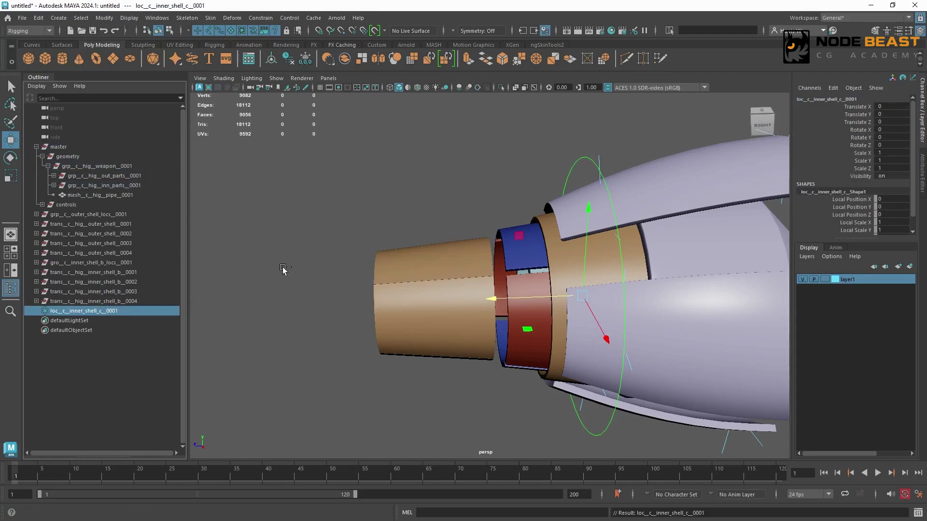
Step: Move the new locator to the upper rear edge of inner_shell_c, at Translate Y 0.943 and Z 1.545, and add it to layer1
{"action": "left_click_drag", "start_coordinate": [521, 238], "coordinate": [424, 182]}
{"action": "right_click_drag", "start_coordinate": [473, 213], "coordinate": [544, 229], "text": "alt"}
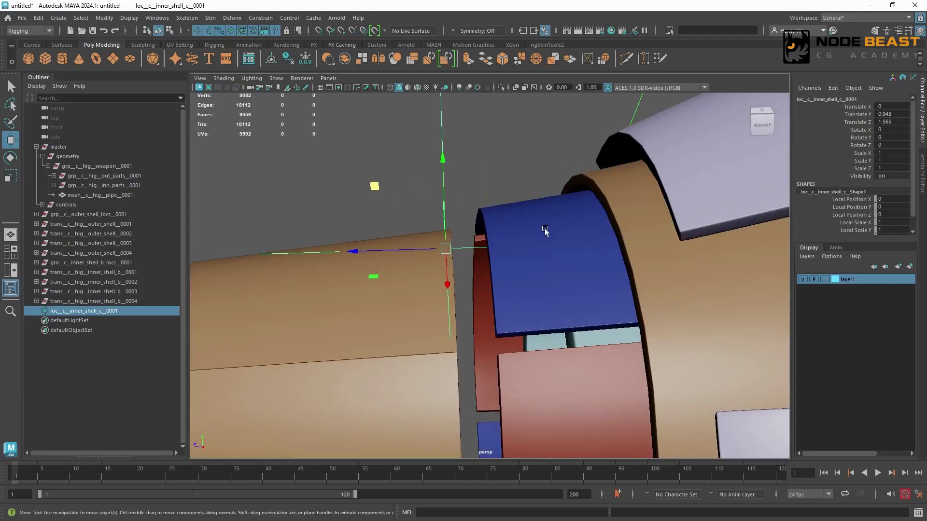
{"action": "left_click_drag", "start_coordinate": [544, 229], "coordinate": [497, 226], "text": "alt"}
{"action": "left_click_drag", "start_coordinate": [391, 226], "coordinate": [381, 225]}
{"action": "right_click_drag", "start_coordinate": [507, 241], "coordinate": [449, 231], "text": "alt"}
{"action": "left_click_drag", "start_coordinate": [449, 231], "coordinate": [497, 200], "text": "alt"}
{"action": "right_click_drag", "start_coordinate": [566, 203], "coordinate": [523, 205], "text": "alt"}
{"action": "right_click", "coordinate": [857, 280]}
{"action": "left_click", "coordinate": [857, 296]}
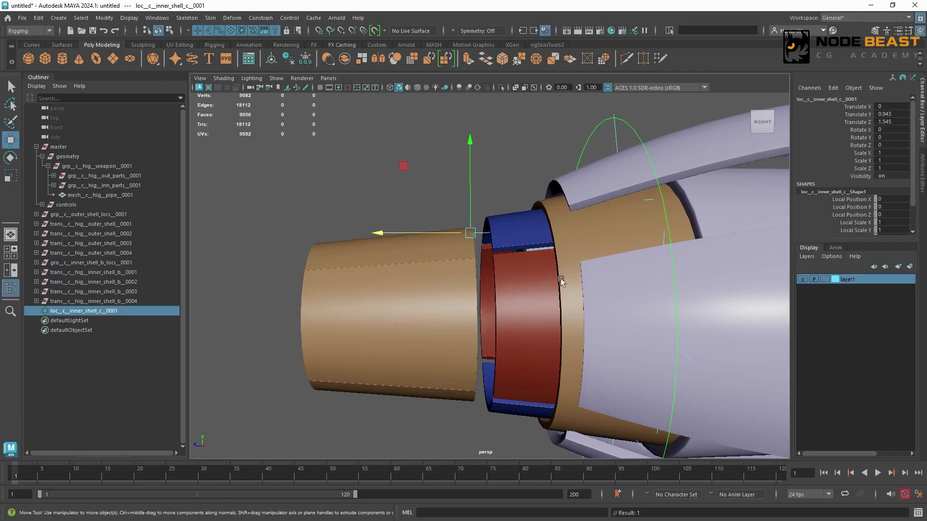
Step: Rotate the inner_shell_c locator to Rotate X 5.938 to follow the slope of the shell's surface
{"action": "right_click_drag", "start_coordinate": [558, 276], "coordinate": [502, 261], "text": "alt"}
{"action": "left_click_drag", "start_coordinate": [502, 260], "coordinate": [490, 277], "text": "alt"}
{"action": "key", "text": "e"}
{"action": "left_click_drag", "start_coordinate": [436, 194], "coordinate": [433, 206]}
{"action": "right_click_drag", "start_coordinate": [449, 217], "coordinate": [505, 237], "text": "alt"}
{"action": "left_click_drag", "start_coordinate": [505, 237], "coordinate": [509, 222], "text": "alt"}
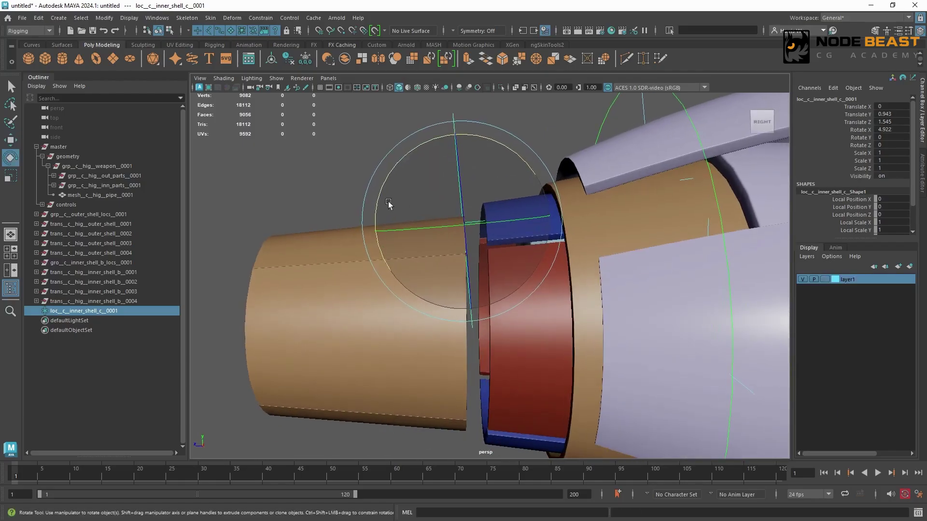
{"action": "left_click_drag", "start_coordinate": [382, 184], "coordinate": [382, 185]}
{"action": "key", "text": "w"}
{"action": "right_click_drag", "start_coordinate": [573, 182], "coordinate": [495, 220], "text": "alt"}
{"action": "left_click_drag", "start_coordinate": [494, 220], "coordinate": [519, 234], "text": "alt"}
{"action": "left_click", "coordinate": [150, 310]}
{"action": "key", "text": "ctrl+g"}
{"action": "key", "text": "ctrl+z"}
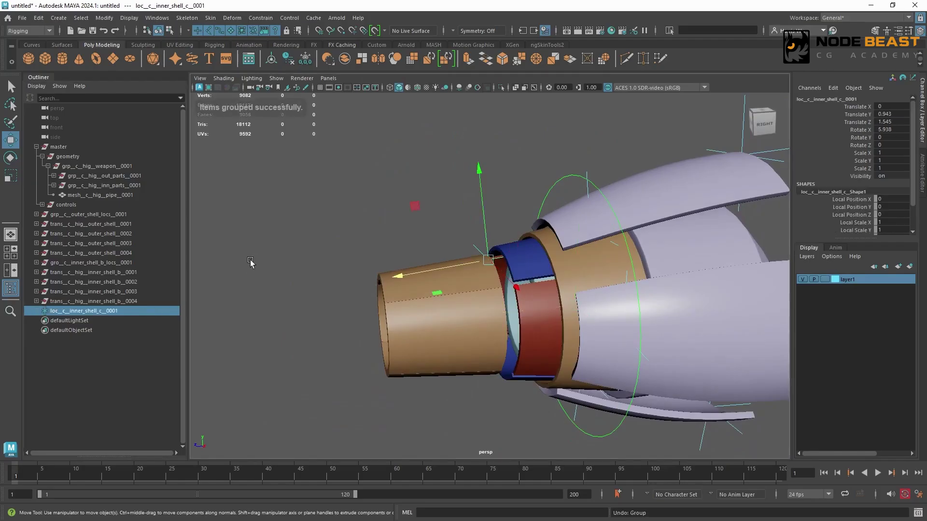
Step: Create an empty group and rename it zero__c__inner_shell_c__0001
{"action": "left_click", "coordinate": [310, 274]}
{"action": "key", "text": "ctrl+g"}
{"action": "double_click", "coordinate": [106, 312]}
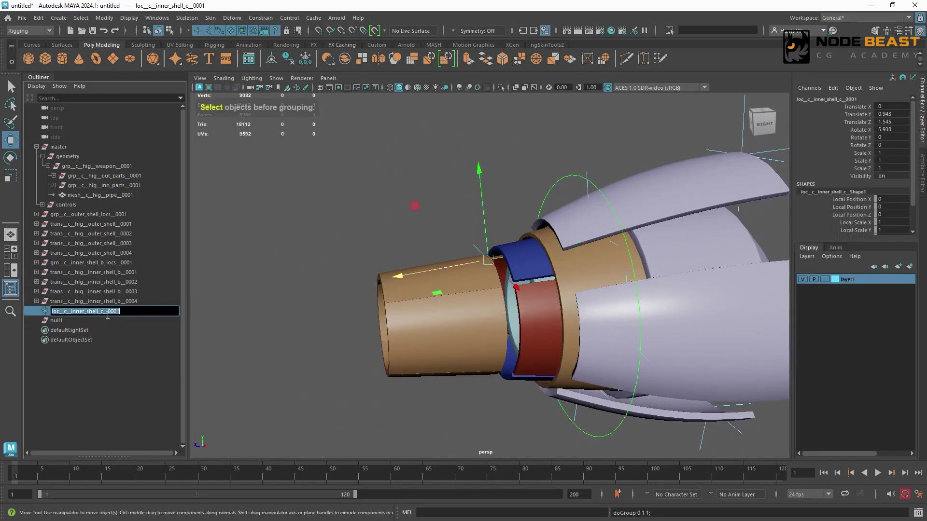
{"action": "key", "text": "ctrl+c"}
{"action": "double_click", "coordinate": [96, 321]}
{"action": "key", "text": "ctrl+v"}
{"action": "left_click_drag", "start_coordinate": [58, 320], "coordinate": [45, 310]}
{"action": "type", "text": "zero"}
{"action": "key", "text": "Return"}
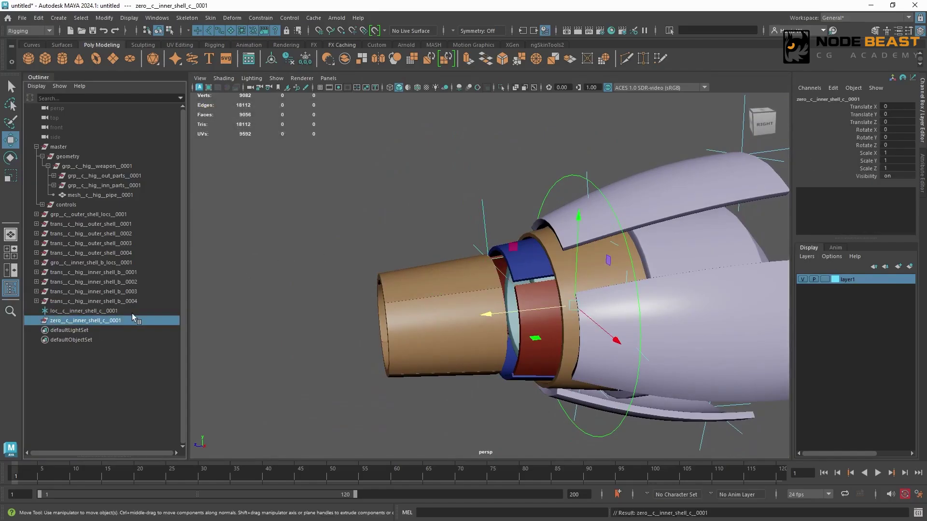
Step: Match the zero group's transforms to the inner_shell_c locator and parent the locator under the zero group
{"action": "left_click", "coordinate": [134, 312], "text": "ctrl"}
{"action": "left_click", "coordinate": [105, 18]}
{"action": "mouse_move", "coordinate": [159, 74]}
{"action": "left_click", "coordinate": [238, 74]}
{"action": "left_click_drag", "start_coordinate": [123, 312], "coordinate": [144, 313]}
Step: Duplicate the inner_shell_c zero group with its locator three times
{"action": "left_click_drag", "start_coordinate": [456, 256], "coordinate": [482, 285], "text": "alt"}
{"action": "key", "text": "ctrl+d"}
{"action": "key", "text": "ctrl+d"}
{"action": "key", "text": "ctrl+d"}
Step: Rename the locators inside zero groups 0002, 0003 and 0004 as loc__c__inner_shell_c__0002, __0003 and __0004
{"action": "left_click", "coordinate": [36, 320]}
{"action": "double_click", "coordinate": [118, 331]}
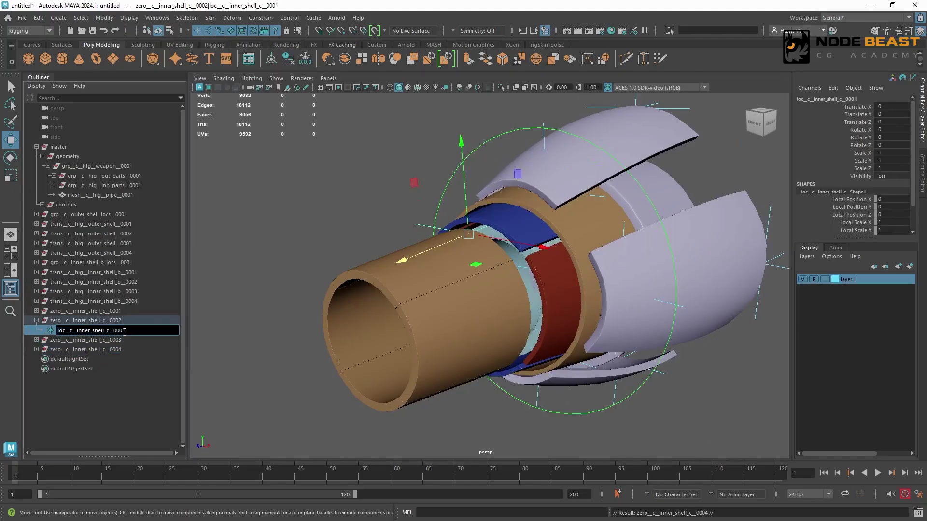
{"action": "type", "text": "2"}
{"action": "key", "text": "Return"}
{"action": "left_click", "coordinate": [36, 340]}
{"action": "double_click", "coordinate": [117, 350]}
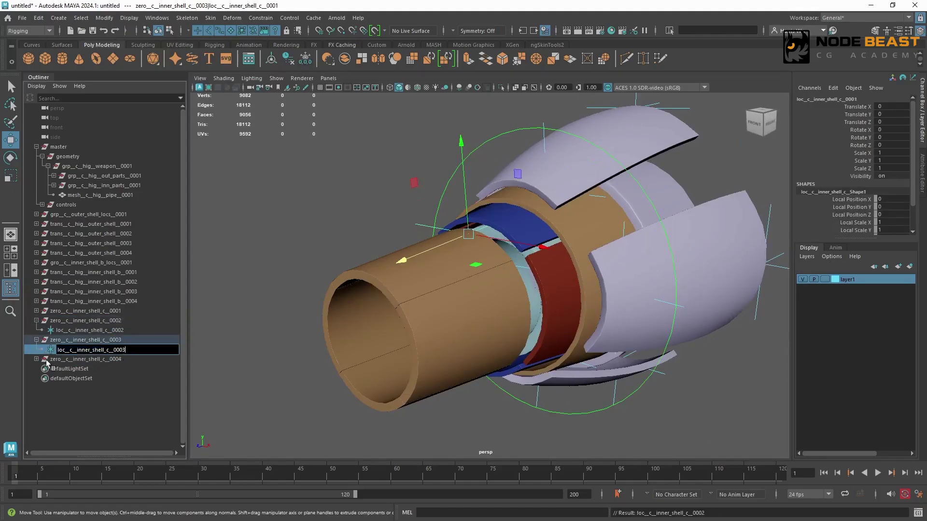
{"action": "type", "text": "3"}
{"action": "key", "text": "Return"}
{"action": "left_click", "coordinate": [36, 359]}
{"action": "double_click", "coordinate": [118, 369]}
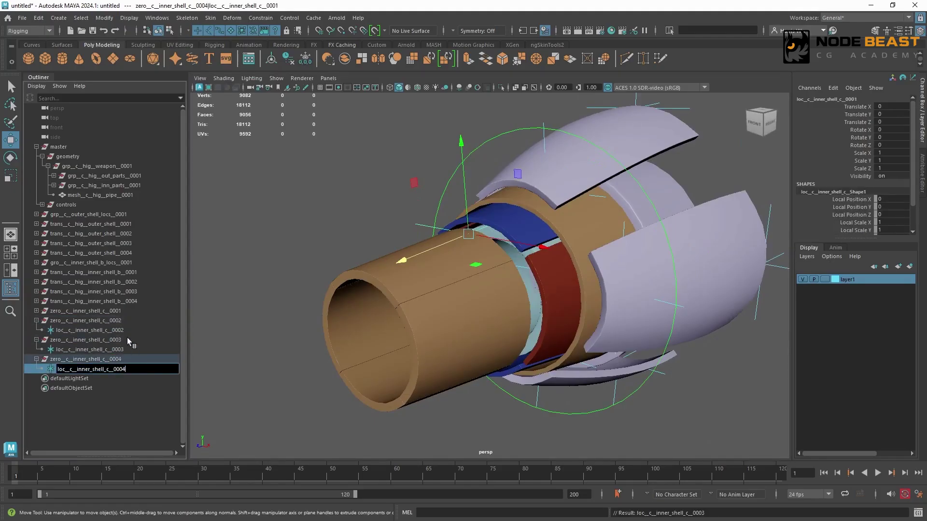
{"action": "key", "text": "Return"}
Step: Put each of the inner_shell_c zero groups 0002, 0003 and 0004 into its own temporary group
{"action": "left_click", "coordinate": [126, 340]}
{"action": "key", "text": "f"}
{"action": "left_click", "coordinate": [122, 319]}
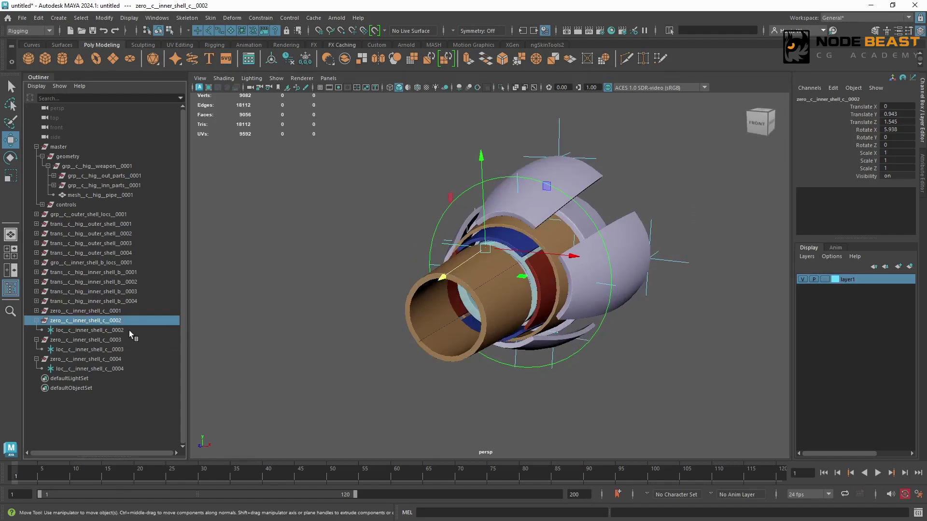
{"action": "key", "text": "ctrl+g"}
{"action": "left_click", "coordinate": [125, 321]}
{"action": "key", "text": "ctrl+g"}
{"action": "left_click", "coordinate": [129, 321]}
{"action": "key", "text": "ctrl+g"}
Step: Set Rotate Z to -90 on group1, 180 on group2 and 90 on group3
{"action": "left_click", "coordinate": [126, 321]}
{"action": "left_click_drag", "start_coordinate": [555, 260], "coordinate": [577, 364], "text": "alt"}
{"action": "key", "text": "e"}
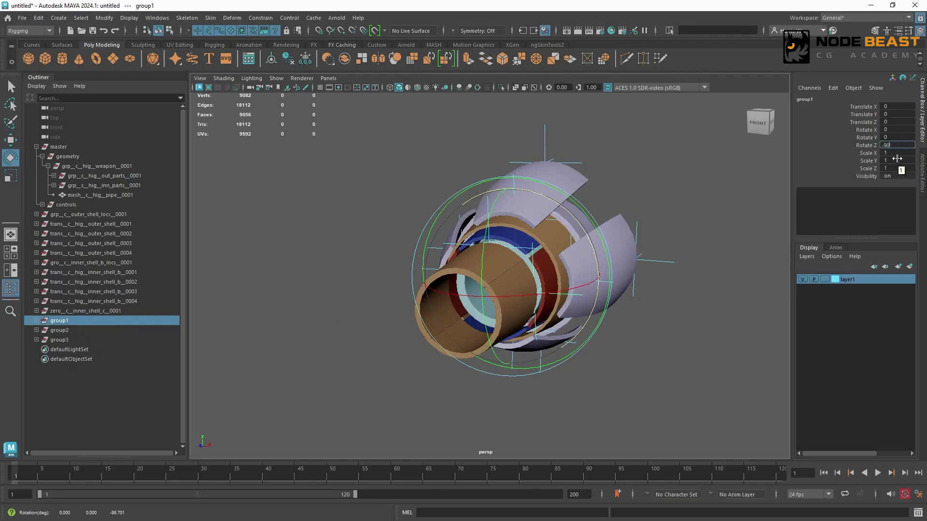
{"action": "key", "text": "Return"}
{"action": "left_click", "coordinate": [143, 330]}
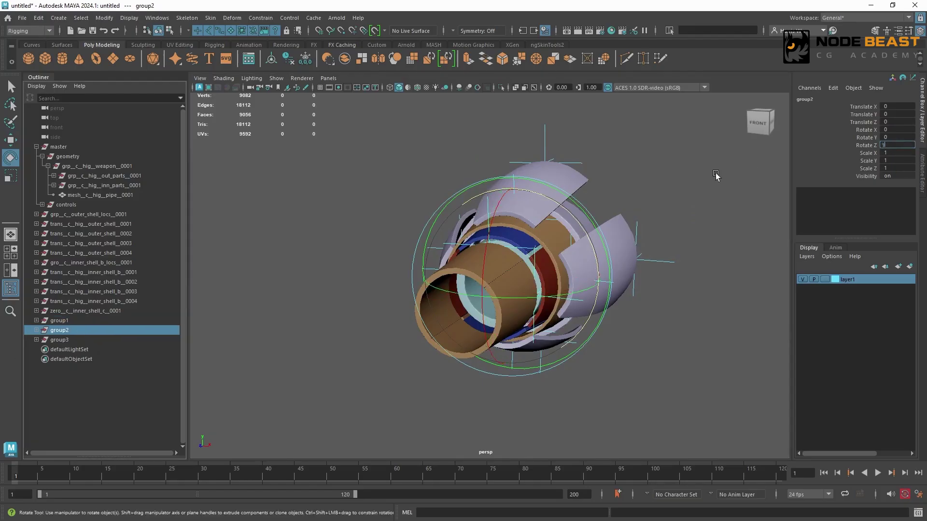
{"action": "type", "text": "180"}
{"action": "left_click", "coordinate": [145, 340]}
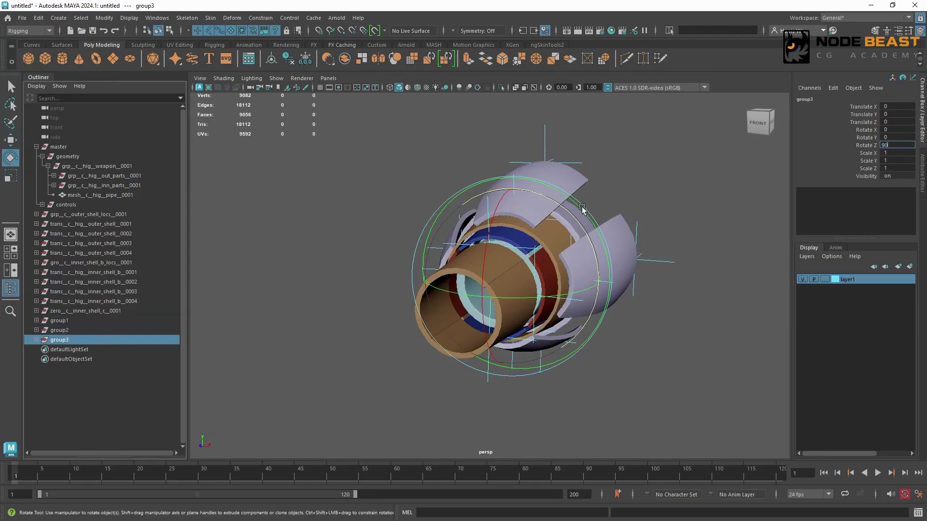
{"action": "key", "text": "Return"}
Step: Unparent inner_shell_c zero groups 0002, 0003 and 0004 from their temporary groups and delete the emptied group1, group2 and group3
{"action": "left_click_drag", "start_coordinate": [547, 265], "coordinate": [531, 294], "text": "alt"}
{"action": "left_click", "coordinate": [36, 321]}
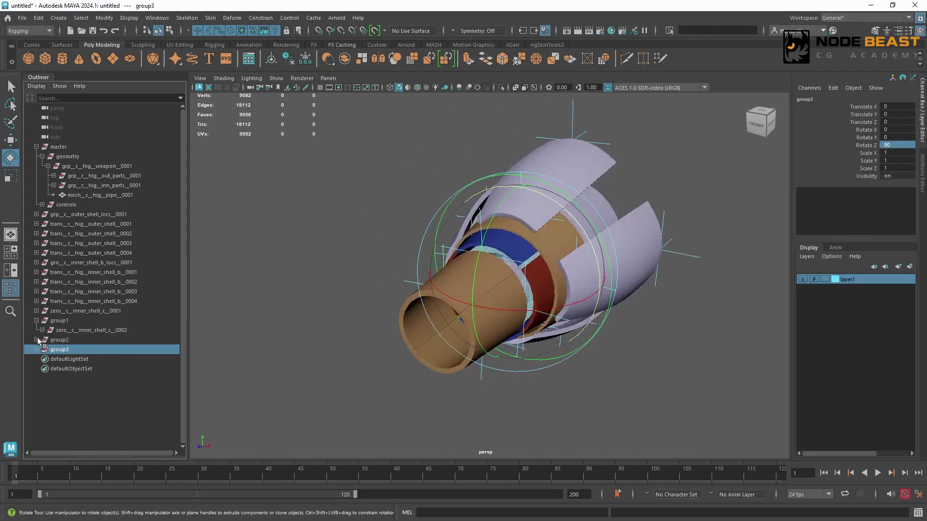
{"action": "left_click", "coordinate": [36, 340]}
{"action": "left_click", "coordinate": [37, 360]}
{"action": "left_click", "coordinate": [92, 331]}
{"action": "left_click", "coordinate": [133, 350], "text": "ctrl"}
{"action": "left_click", "coordinate": [132, 369], "text": "ctrl"}
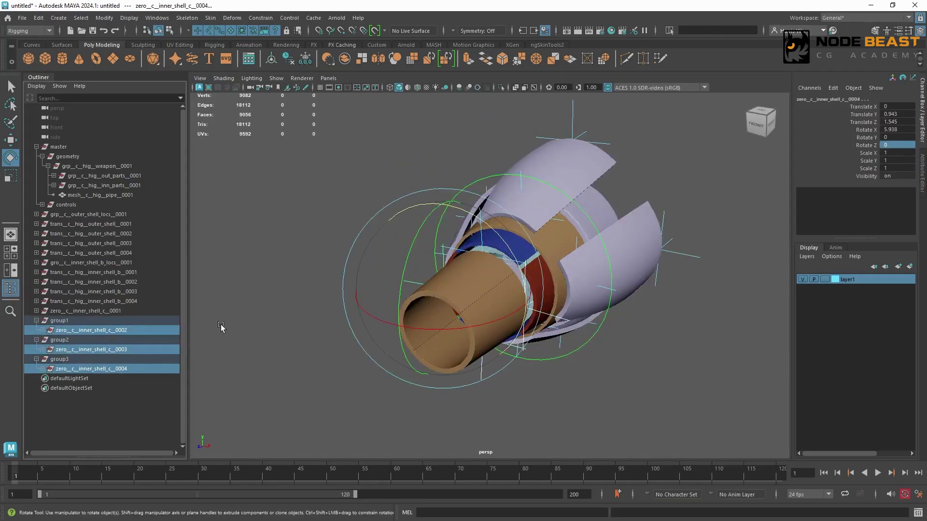
{"action": "key", "text": "shift+p"}
{"action": "left_click", "coordinate": [68, 321]}
{"action": "left_click", "coordinate": [73, 340], "text": "shift"}
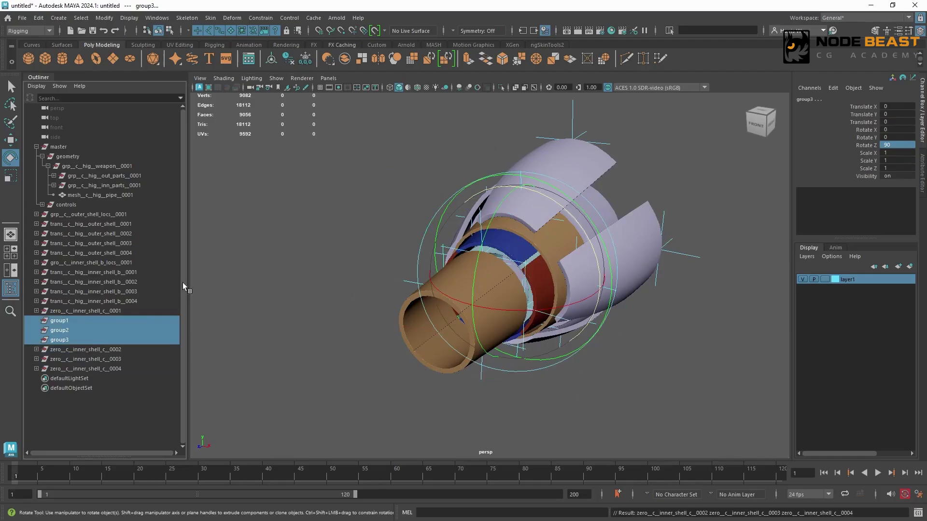
{"action": "key", "text": "Delete"}
Step: Group the four inner_shell_c zero groups, 0001 to 0004, into one parent group
{"action": "left_click_drag", "start_coordinate": [441, 237], "coordinate": [122, 313], "text": "alt"}
{"action": "left_click", "coordinate": [122, 313]}
{"action": "left_click", "coordinate": [160, 339], "text": "shift"}
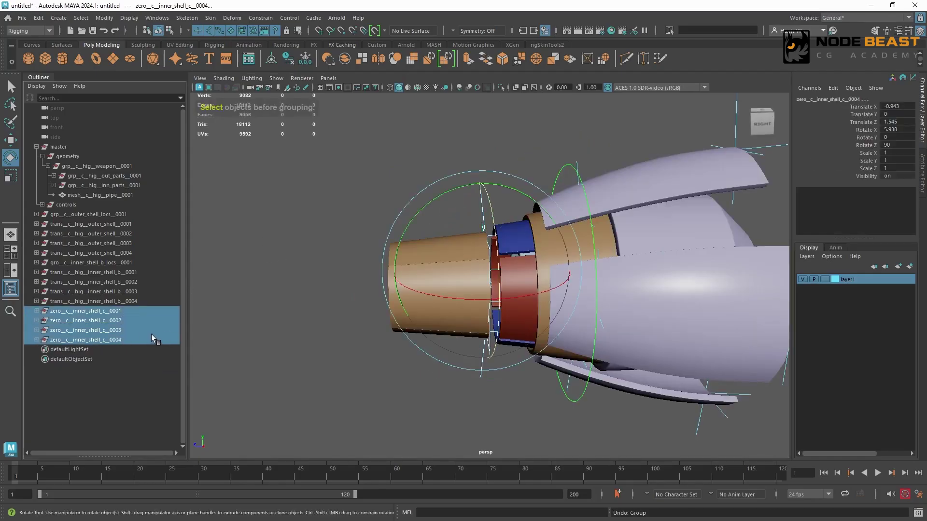
{"action": "key", "text": "ctrl+g"}
{"action": "left_click", "coordinate": [36, 311]}
Step: Rename the new parent group of the inner_shell_c zero groups as gro__c__inner_shell_c_locs__0001
{"action": "double_click", "coordinate": [104, 321]}
{"action": "key", "text": "ctrl+c"}
{"action": "double_click", "coordinate": [94, 312]}
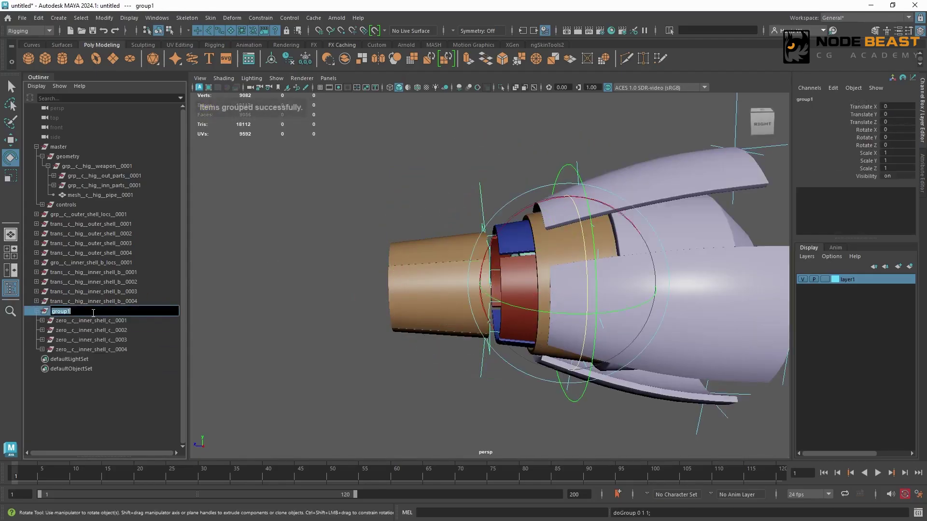
{"action": "key", "text": "ctrl+v"}
{"action": "left_click_drag", "start_coordinate": [64, 311], "coordinate": [48, 311]}
{"action": "type", "text": "g"}
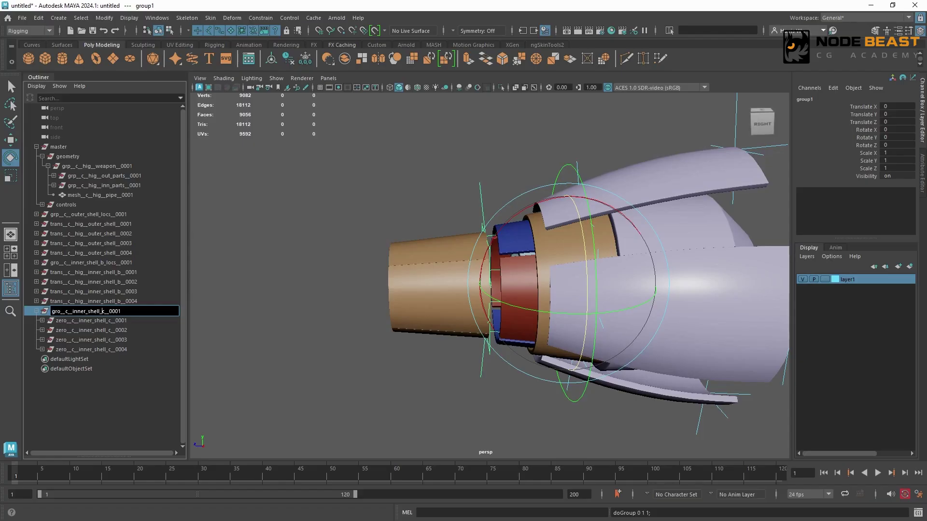
{"action": "type", "text": "locs"}
{"action": "key", "text": "Return"}
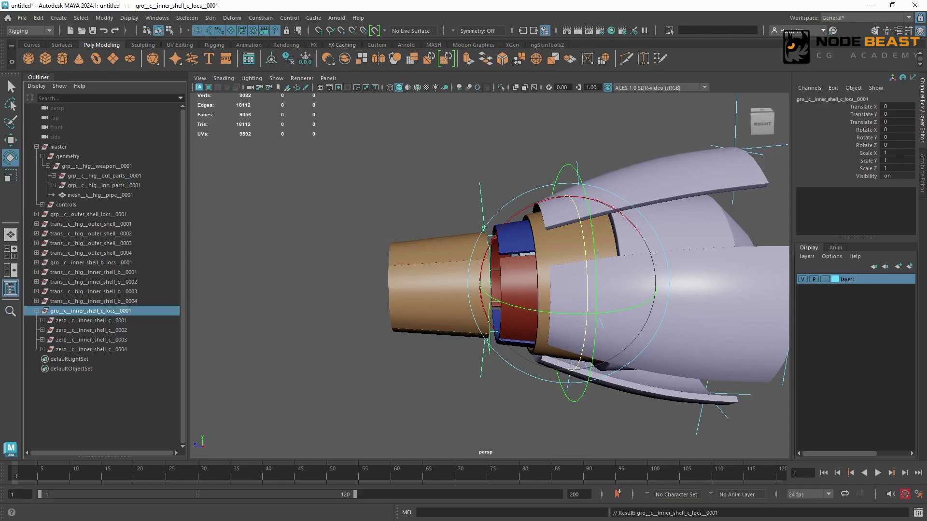
{"action": "left_click", "coordinate": [36, 311]}
Step: Create an empty group named trans__c__hig__inner_shell_c__0001, reusing the upper inner shell mesh's name with the trans prefix
{"action": "left_click", "coordinate": [334, 241]}
{"action": "key", "text": "ctrl+g"}
{"action": "left_click", "coordinate": [417, 252]}
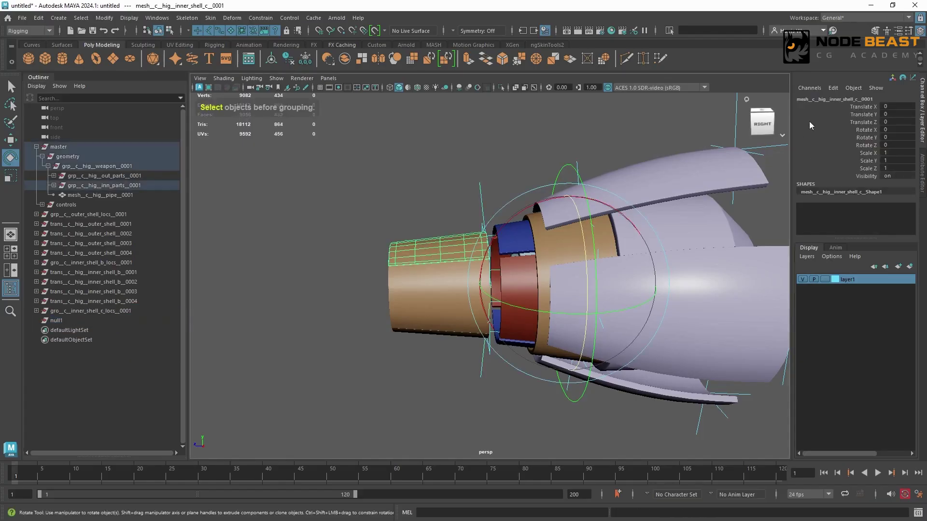
{"action": "left_click", "coordinate": [841, 102]}
{"action": "key", "text": "ctrl+c"}
{"action": "double_click", "coordinate": [83, 321]}
{"action": "key", "text": "ctrl+v"}
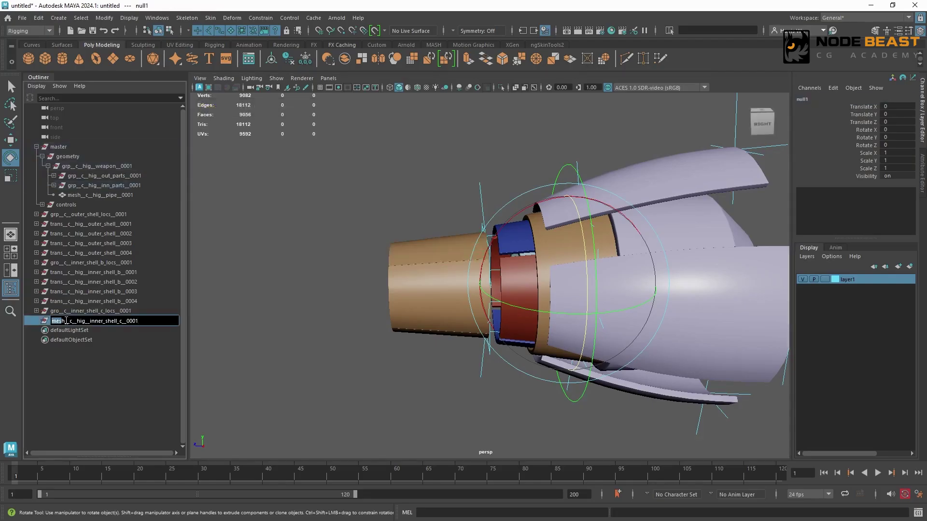
{"action": "type", "text": "trans"}
{"action": "key", "text": "Return"}
Step: Duplicate the trans__c__hig__inner_shell_c__0001 group three times to get groups 0002, 0003 and 0004
{"action": "key", "text": "ctrl+d"}
{"action": "key", "text": "ctrl+d"}
{"action": "key", "text": "ctrl+d"}
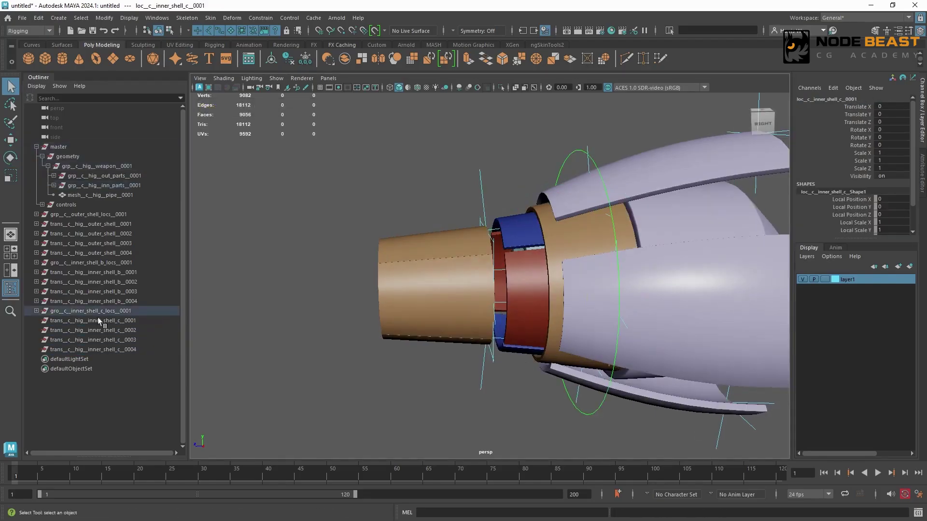
Step: Parent-constrain each inner_shell_c trans group, 0001 to 0004, to its matching inner_shell_c locator
{"action": "left_click", "coordinate": [116, 321], "text": "ctrl"}
{"action": "left_click", "coordinate": [261, 18]}
{"action": "left_click", "coordinate": [269, 41]}
{"action": "left_click_drag", "start_coordinate": [448, 275], "coordinate": [503, 322], "text": "alt"}
{"action": "left_click", "coordinate": [137, 330]}
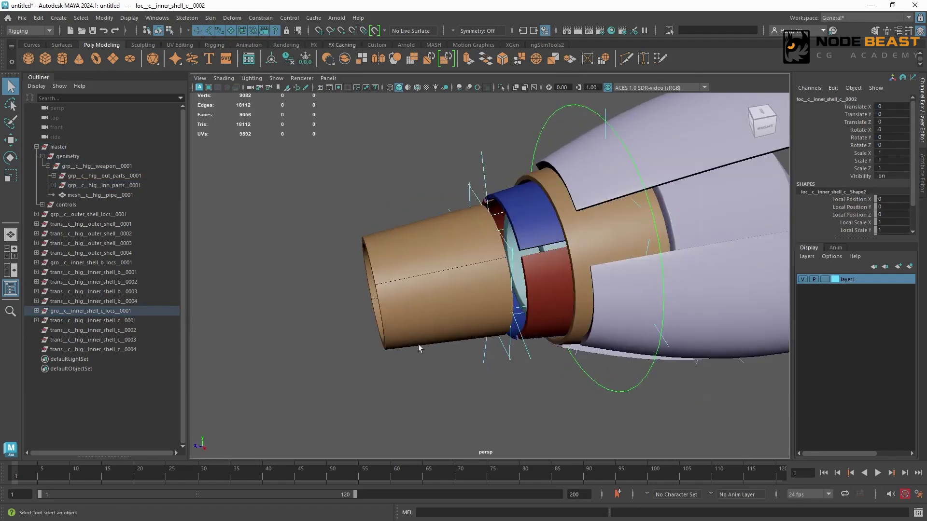
{"action": "left_click_drag", "start_coordinate": [454, 338], "coordinate": [483, 350], "text": "alt"}
{"action": "left_click", "coordinate": [145, 340]}
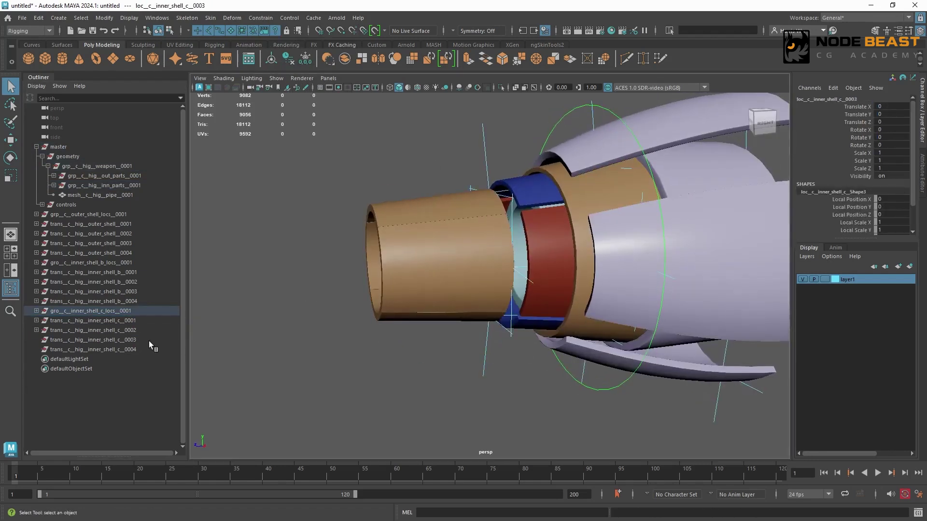
{"action": "left_click_drag", "start_coordinate": [502, 309], "coordinate": [436, 233], "text": "alt"}
{"action": "left_click", "coordinate": [136, 350]}
Step: Parent each of the four inner_shell_c meshes under its matching inner_shell_c trans group
{"action": "left_click", "coordinate": [145, 321]}
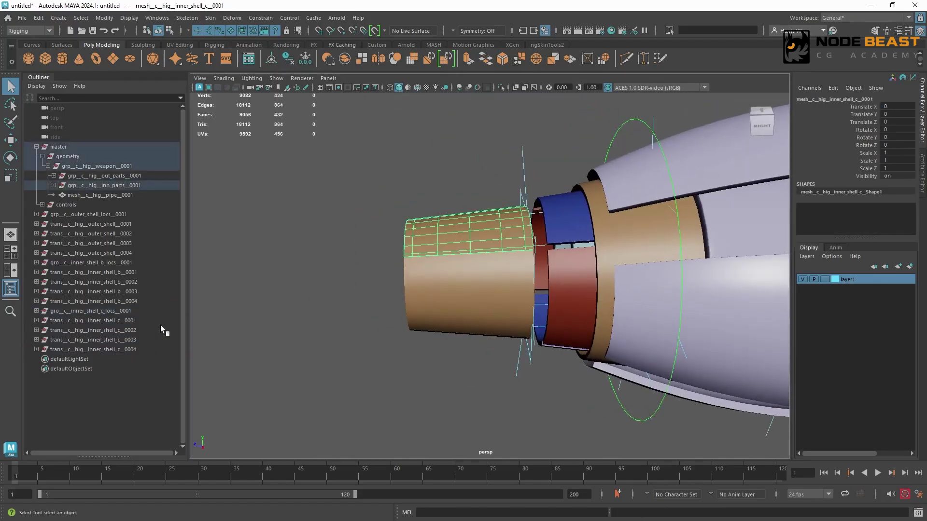
{"action": "left_click", "coordinate": [148, 330]}
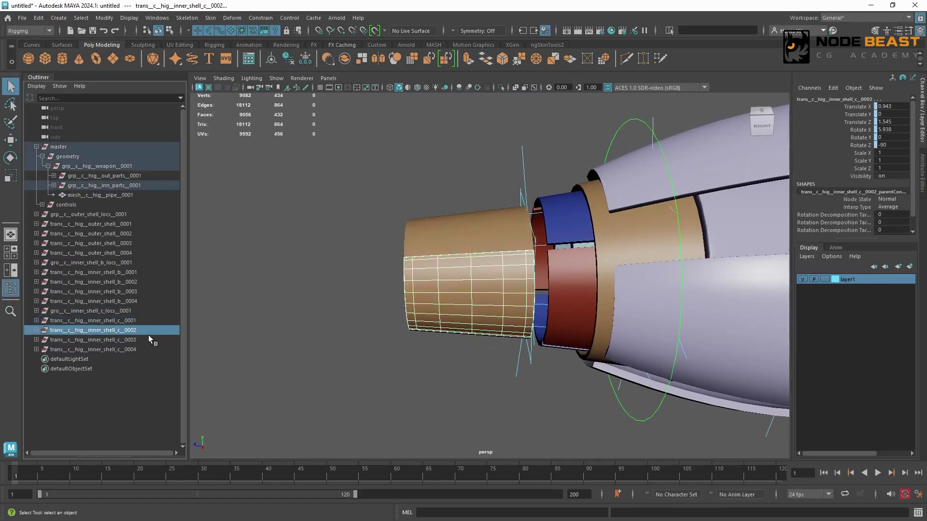
{"action": "left_click_drag", "start_coordinate": [486, 294], "coordinate": [433, 326], "text": "alt"}
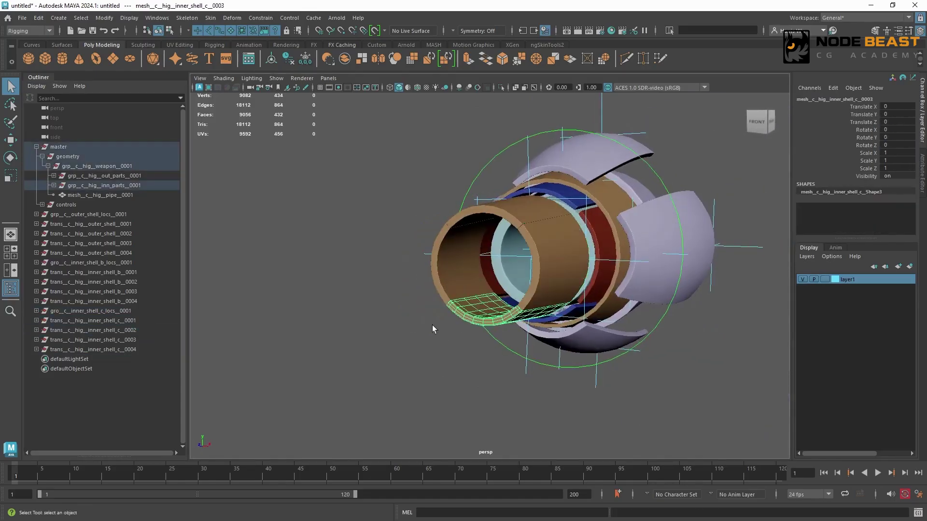
{"action": "left_click", "coordinate": [140, 340]}
{"action": "key", "text": "p"}
{"action": "left_click", "coordinate": [450, 274]}
{"action": "left_click", "coordinate": [171, 351], "text": "ctrl"}
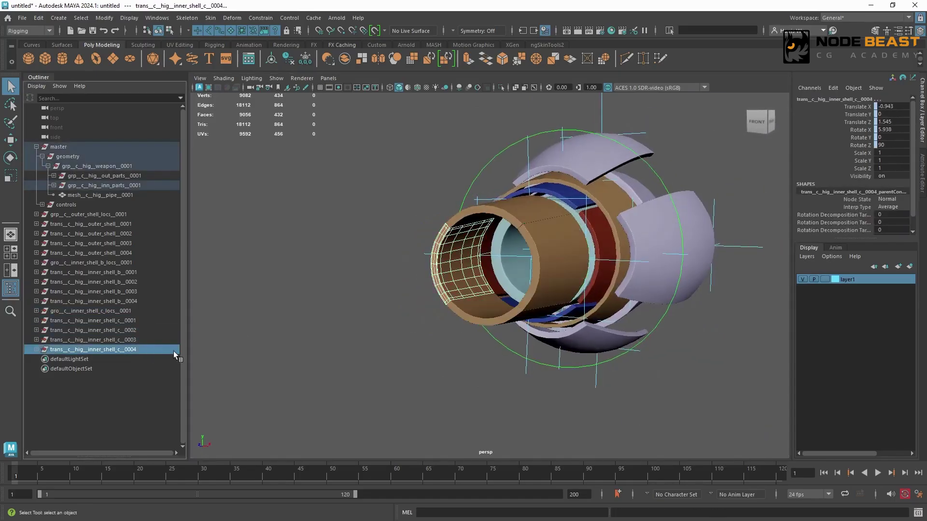
{"action": "key", "text": "p"}
Step: Move locator loc__c__inner_shell_c__0001 outward and backward to about 0.65 in Y and -1.18 in Z
{"action": "scroll", "coordinate": [434, 227], "scroll_direction": "down", "scroll_amount": 2}
{"action": "scroll", "coordinate": [433, 227], "scroll_direction": "up", "scroll_amount": 2}
{"action": "left_click_drag", "start_coordinate": [434, 227], "coordinate": [367, 225], "text": "alt"}
{"action": "left_click", "coordinate": [458, 244]}
{"action": "key", "text": "w"}
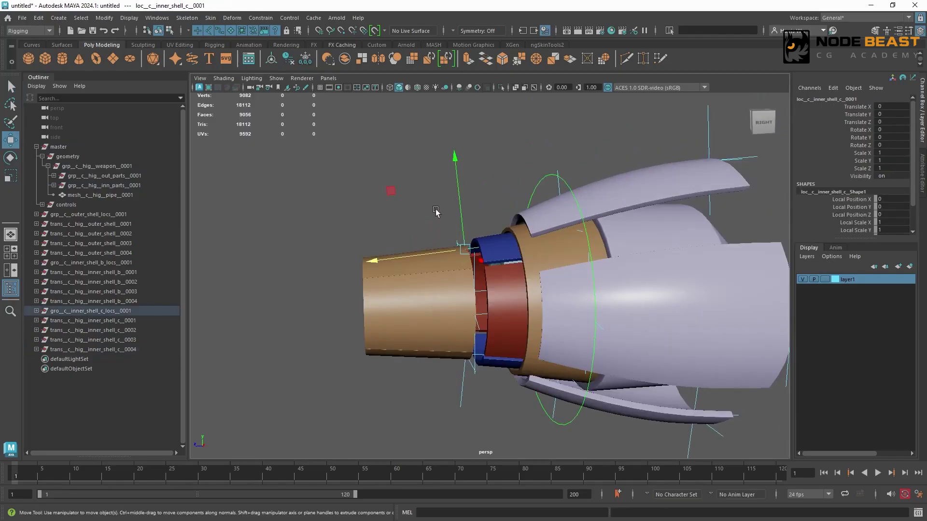
{"action": "left_click_drag", "start_coordinate": [463, 256], "coordinate": [483, 198]}
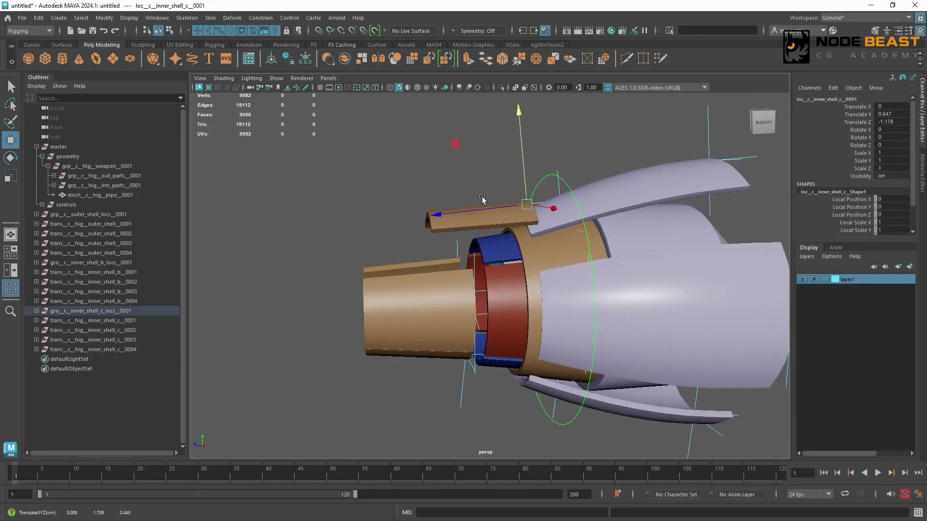
Step: Tilt locator loc__c__inner_shell_c__0001 about 15 degrees around X and fine-tune its position to about 0.64 in Y and -1.16 in Z
{"action": "key", "text": "e"}
{"action": "left_click_drag", "start_coordinate": [459, 148], "coordinate": [446, 175]}
{"action": "key", "text": "w"}
{"action": "mouse_move", "coordinate": [490, 224]}
{"action": "left_mouse_down"}
{"action": "mouse_move", "coordinate": [513, 212]}
{"action": "mouse_move", "coordinate": [503, 215]}
{"action": "left_mouse_up"}
{"action": "key", "text": "e"}
{"action": "left_click_drag", "start_coordinate": [439, 194], "coordinate": [441, 188]}
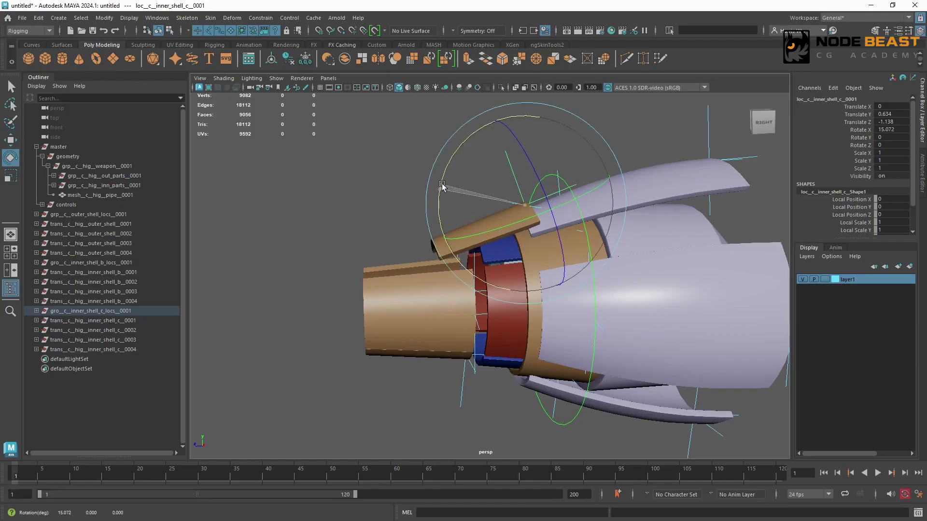
{"action": "key", "text": "w"}
{"action": "left_click_drag", "start_coordinate": [544, 213], "coordinate": [495, 213], "text": "alt"}
Step: Round the loc__c__inner_shell_c__0001 values to Translate Y 0.64, Translate Z -1.15 and Rotate X 15
{"action": "left_click_drag", "start_coordinate": [742, 146], "coordinate": [742, 151], "text": "alt"}
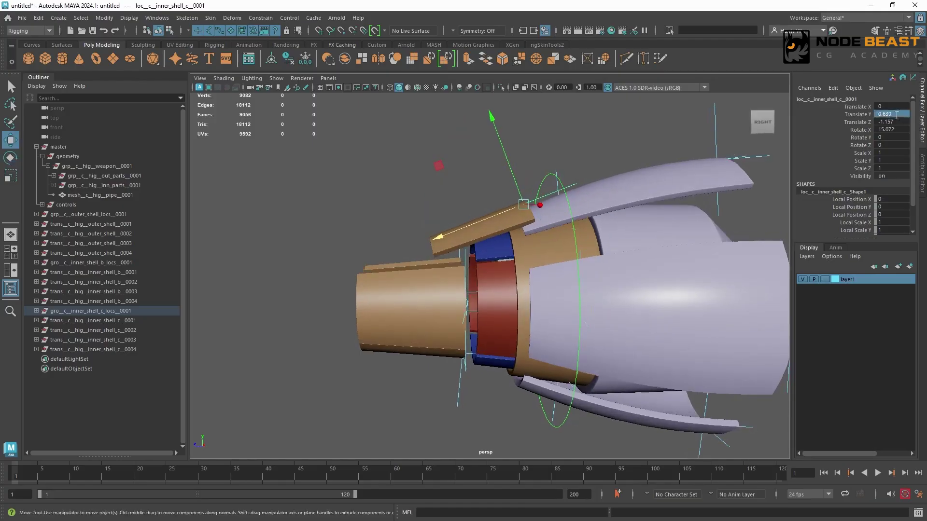
{"action": "type", "text": "4"}
{"action": "left_click", "coordinate": [903, 122]}
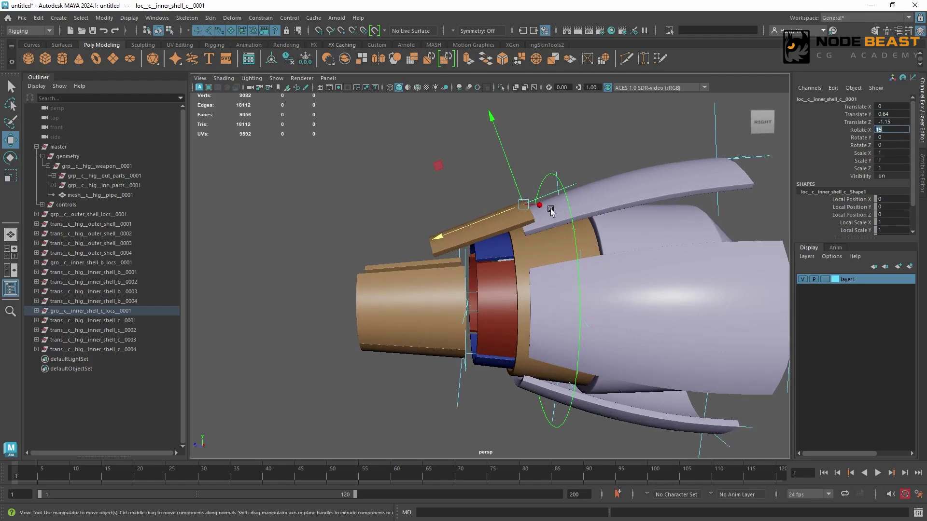
Step: Apply Translate Y 0.64, Translate Z -1.15 and Rotate X 15 to all four inner_shell_c locators together, then clear the selection
{"action": "left_click_drag", "start_coordinate": [558, 189], "coordinate": [462, 289], "text": "alt"}
{"action": "left_click", "coordinate": [455, 344]}
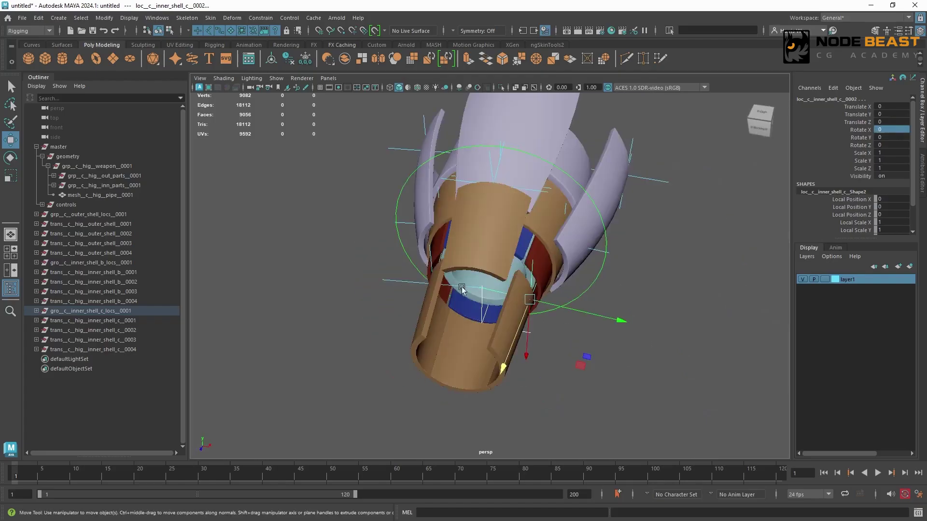
{"action": "left_click", "coordinate": [401, 284], "text": "shift"}
{"action": "left_click_drag", "start_coordinate": [488, 234], "coordinate": [482, 122], "text": "alt"}
{"action": "left_click", "coordinate": [493, 138], "text": "shift"}
{"action": "left_click", "coordinate": [888, 107]}
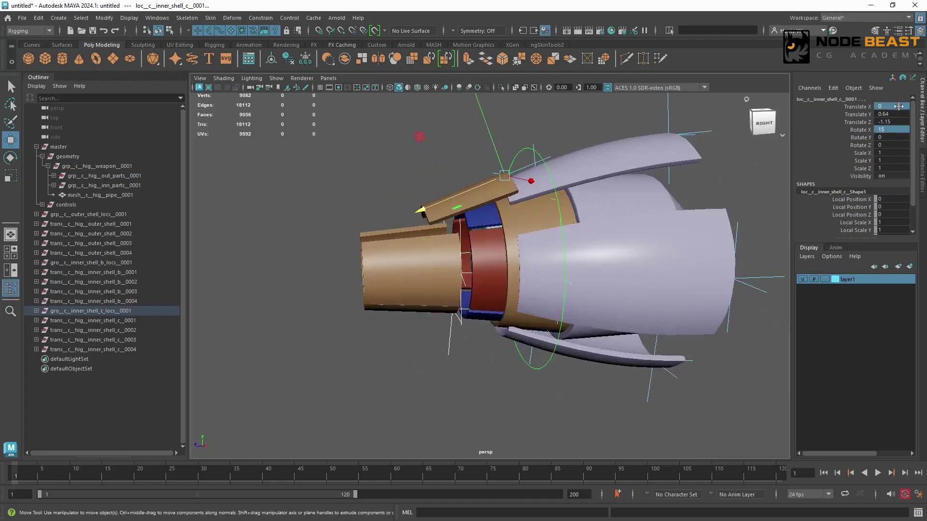
{"action": "key", "text": "Tab"}
{"action": "key", "text": "Tab"}
{"action": "key", "text": "Tab"}
{"action": "key", "text": "Tab"}
{"action": "key", "text": "Tab"}
{"action": "left_click_drag", "start_coordinate": [495, 255], "coordinate": [467, 246], "text": "alt"}
{"action": "left_click", "coordinate": [542, 285]}
{"action": "left_click", "coordinate": [279, 182]}
Step: Create a locator at the origin and name it loc__c__pipe__0001, based on the pipe mesh's name
{"action": "left_click", "coordinate": [59, 18]}
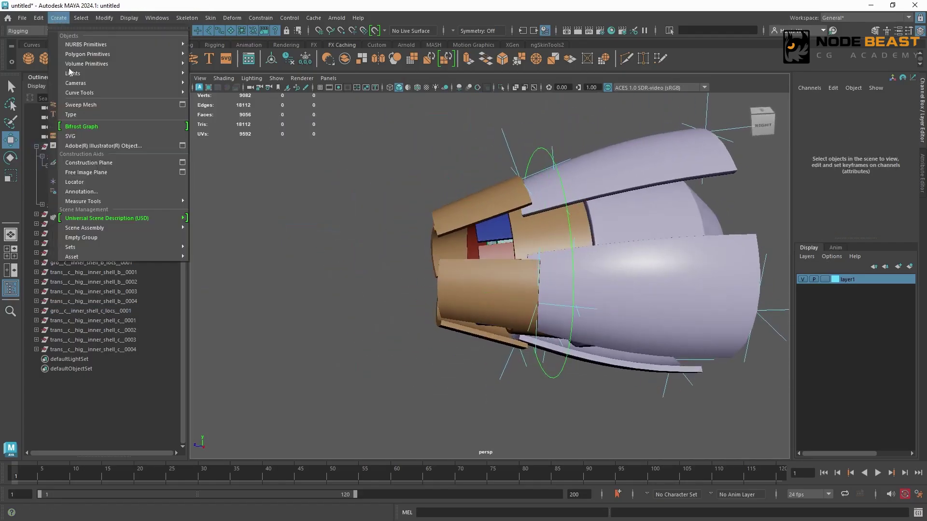
{"action": "left_click", "coordinate": [83, 182]}
{"action": "left_click_drag", "start_coordinate": [567, 254], "coordinate": [537, 261], "text": "alt"}
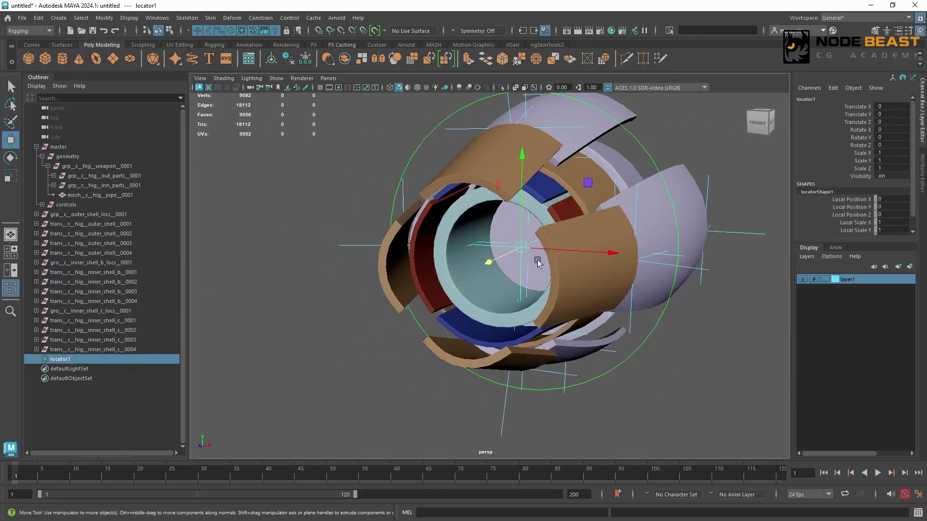
{"action": "left_click", "coordinate": [467, 290]}
{"action": "double_click", "coordinate": [95, 359]}
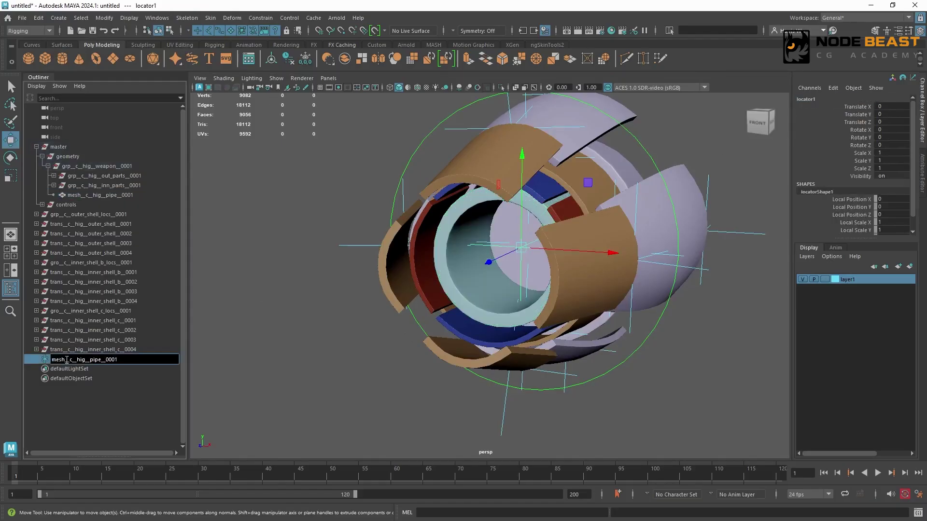
{"action": "left_click_drag", "start_coordinate": [65, 360], "coordinate": [16, 348]}
{"action": "type", "text": "loc"}
{"action": "key", "text": "BackSpace"}
{"action": "key", "text": "BackSpace"}
{"action": "key", "text": "BackSpace"}
{"action": "key", "text": "Delete"}
{"action": "key", "text": "Delete"}
{"action": "key", "text": "Return"}
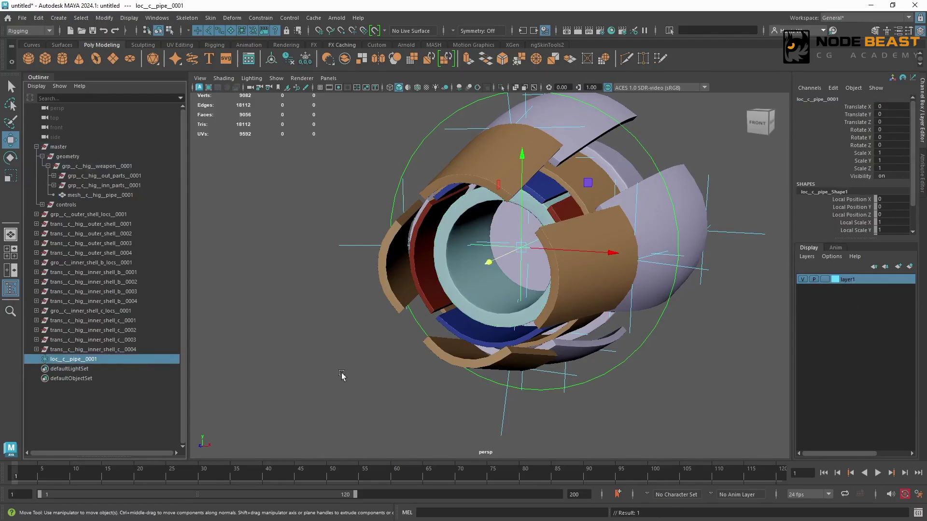
Step: Create an empty group named zero__c__pipe__0001 for the pipe locator
{"action": "left_click", "coordinate": [342, 377]}
{"action": "key", "text": "ctrl+g"}
{"action": "double_click", "coordinate": [85, 361]}
{"action": "key", "text": "ctrl+c"}
{"action": "double_click", "coordinate": [82, 370]}
{"action": "key", "text": "ctrl+v"}
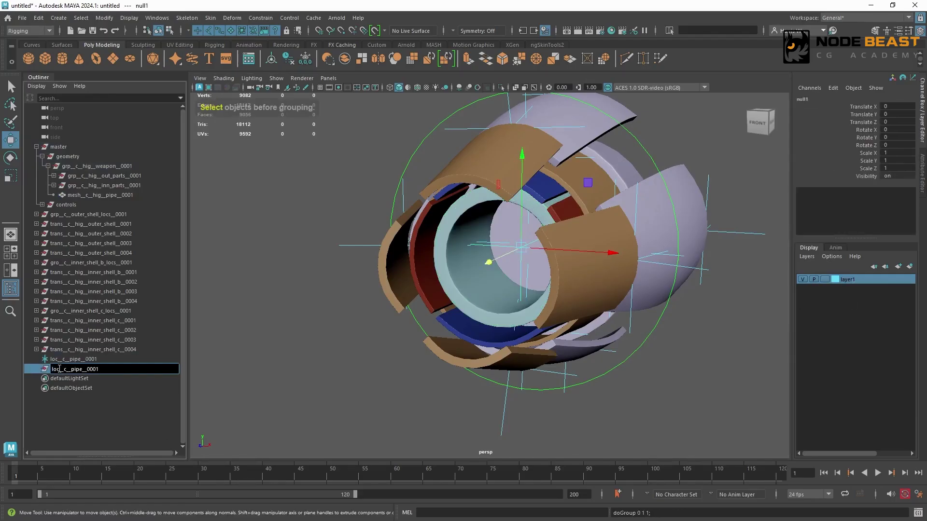
{"action": "left_click_drag", "start_coordinate": [58, 370], "coordinate": [52, 369]}
{"action": "type", "text": "zero"}
{"action": "key", "text": "Return"}
Step: Isolate the pipe mesh with its locator and zero group, parent loc__c__pipe__0001 under zero__c__pipe__0001, and end the isolation
{"action": "left_click", "coordinate": [73, 359]}
{"action": "mouse_move", "coordinate": [466, 274]}
{"action": "left_mouse_down", "text": "alt"}
{"action": "mouse_move", "coordinate": [434, 293]}
{"action": "mouse_move", "coordinate": [459, 274]}
{"action": "left_mouse_up", "text": "alt"}
{"action": "left_click", "coordinate": [453, 259], "text": "shift"}
{"action": "left_click", "coordinate": [115, 369], "text": "ctrl"}
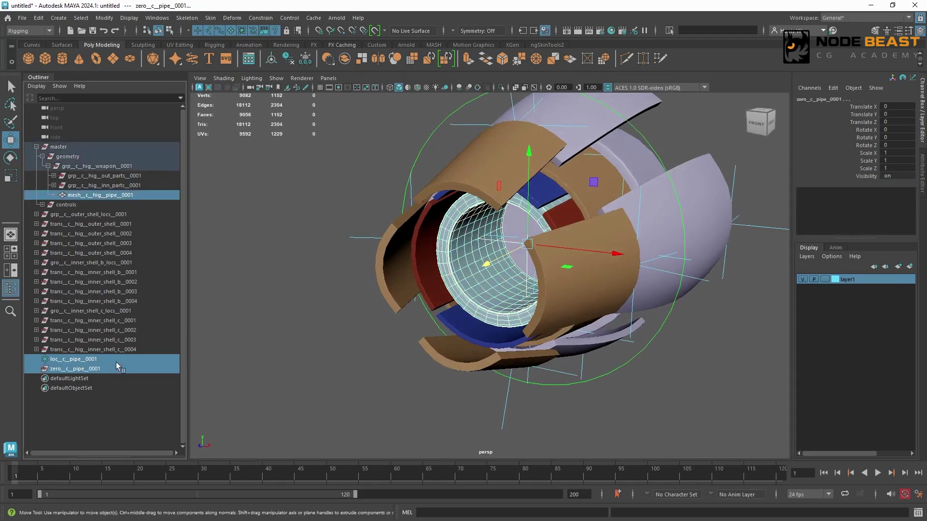
{"action": "left_click", "coordinate": [501, 87]}
{"action": "left_click_drag", "start_coordinate": [532, 185], "coordinate": [466, 205], "text": "alt"}
{"action": "left_click", "coordinate": [109, 368]}
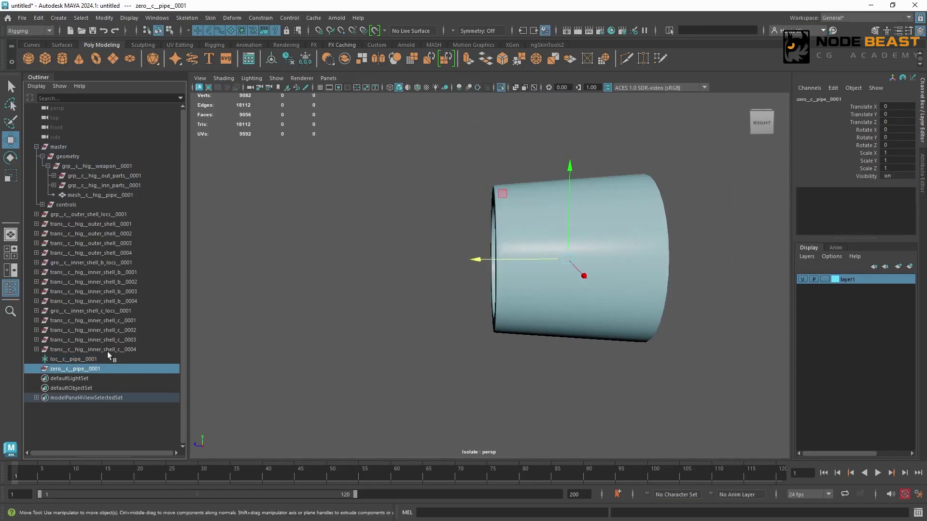
{"action": "middle_click_drag", "start_coordinate": [92, 359], "coordinate": [101, 367]}
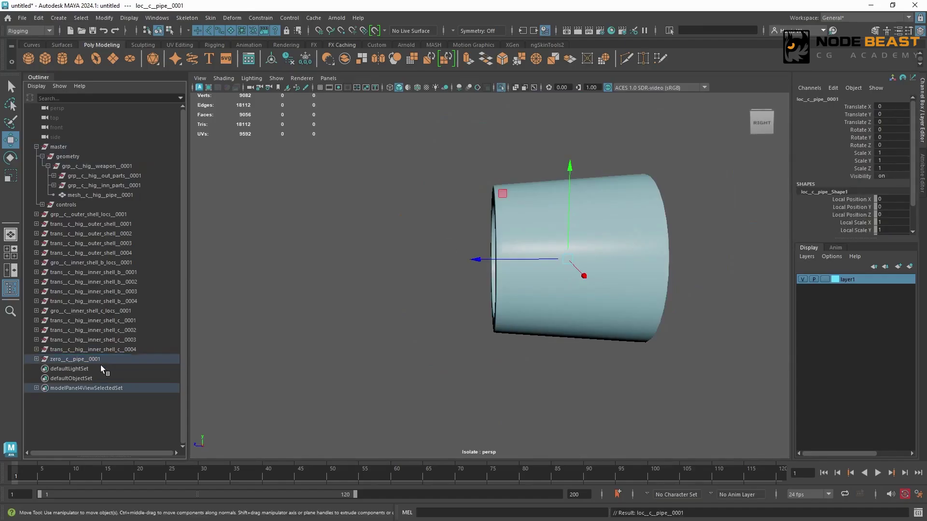
{"action": "left_click", "coordinate": [501, 87]}
Step: Create an empty group named trans__c__hig__pipe__0001 for the pipe mesh
{"action": "scroll", "coordinate": [537, 280], "scroll_direction": "down", "scroll_amount": 3}
{"action": "left_click_drag", "start_coordinate": [537, 283], "coordinate": [602, 315], "text": "alt"}
{"action": "scroll", "coordinate": [546, 307], "scroll_direction": "up", "scroll_amount": 3}
{"action": "left_click", "coordinate": [316, 316]}
{"action": "key", "text": "ctrl+g"}
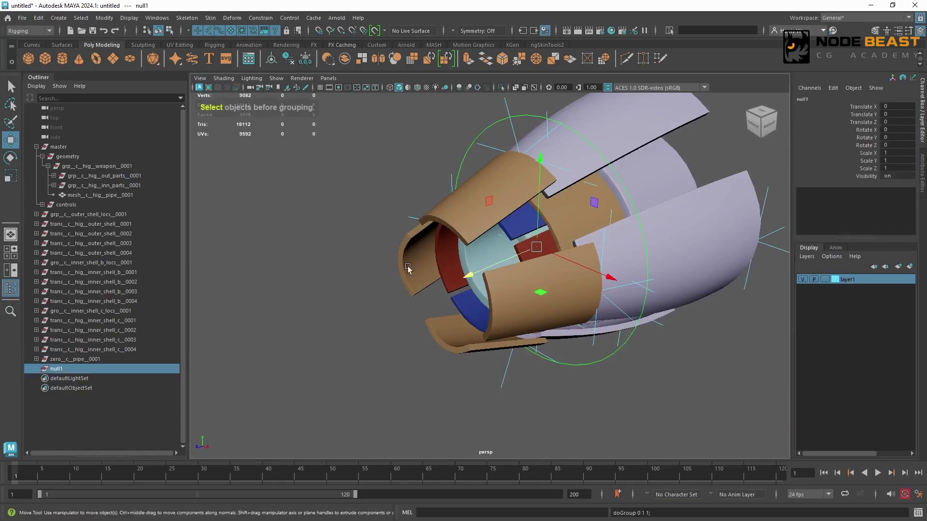
{"action": "left_click", "coordinate": [470, 267]}
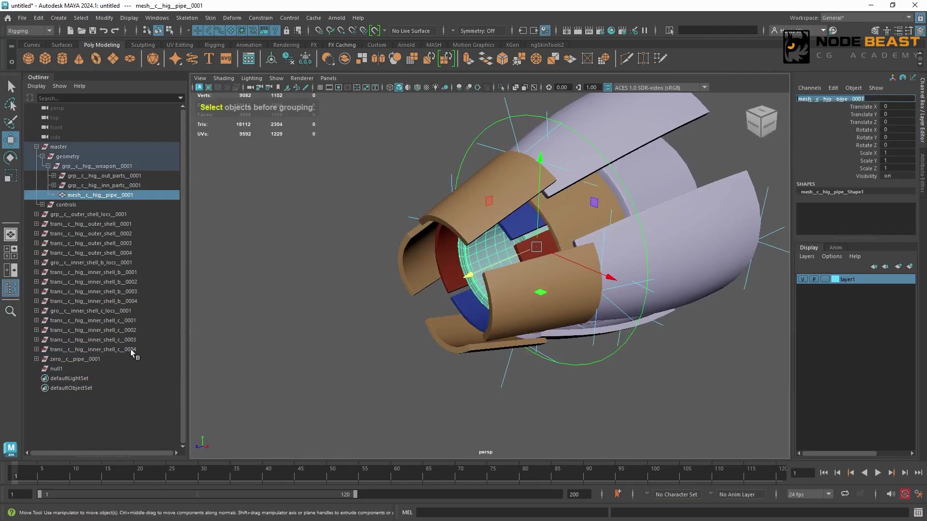
{"action": "left_click", "coordinate": [77, 369]}
{"action": "double_click", "coordinate": [69, 370]}
{"action": "type", "text": "trans"}
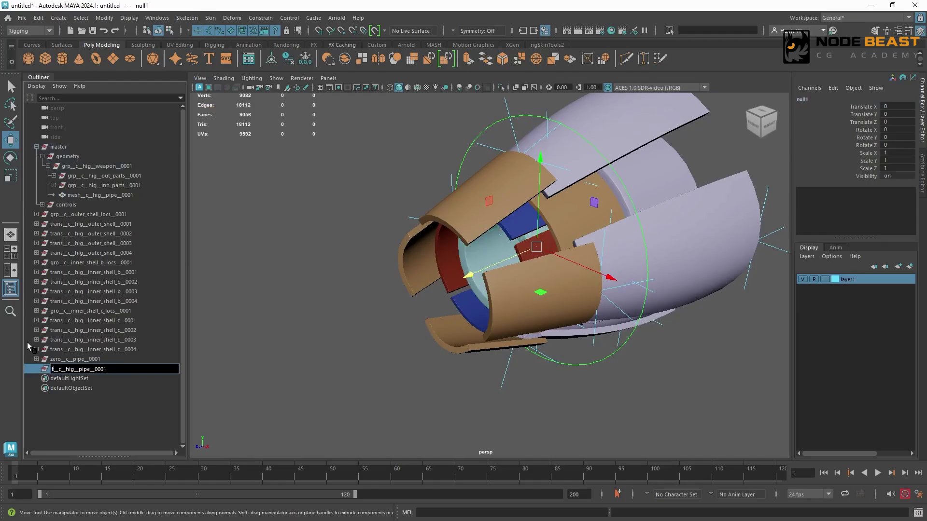
{"action": "key", "text": "Return"}
Step: Parent-constrain trans__c__hig__pipe__0001 to the locator loc__c__pipe__0001
{"action": "left_click", "coordinate": [36, 359]}
{"action": "left_click", "coordinate": [78, 369]}
{"action": "left_click", "coordinate": [89, 378], "text": "ctrl"}
{"action": "left_click", "coordinate": [261, 18]}
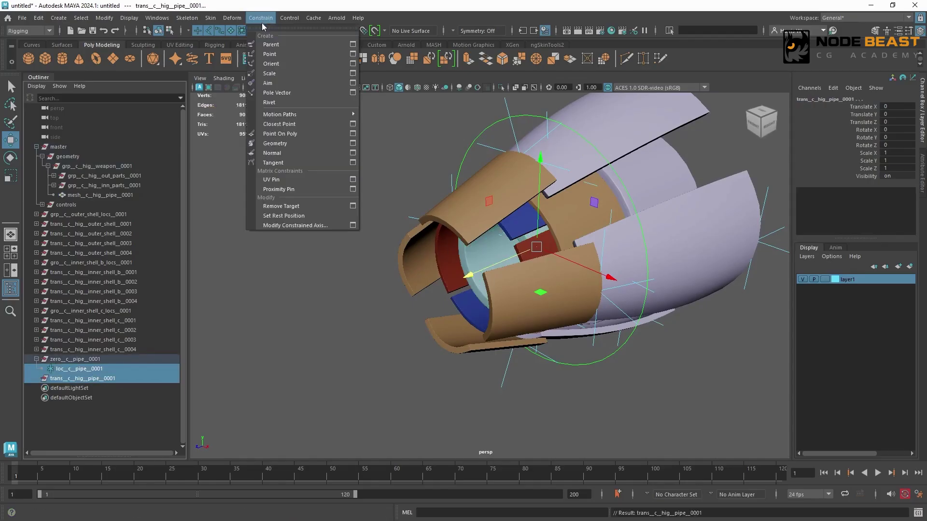
{"action": "left_click", "coordinate": [275, 44]}
{"action": "left_click", "coordinate": [387, 252]}
Step: Parent the pipe mesh under the trans__c__hig__pipe__0001 group
{"action": "left_click", "coordinate": [472, 263]}
{"action": "left_click", "coordinate": [76, 381], "text": "ctrl"}
{"action": "key", "text": "p"}
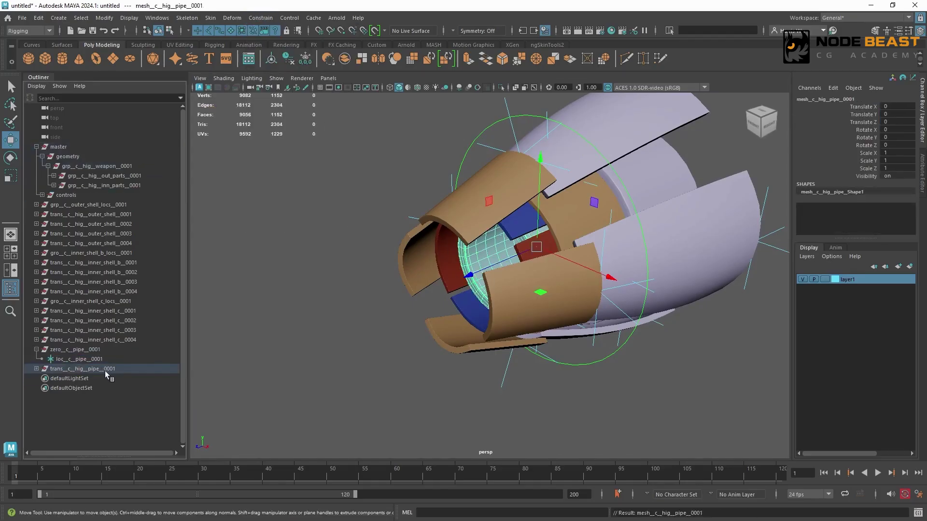
Step: Try a Translate Z of 2 on the pipe locator loc__c__pipe__0001, and settle on 1.2
{"action": "left_click", "coordinate": [93, 359]}
{"action": "left_click_drag", "start_coordinate": [579, 266], "coordinate": [452, 261], "text": "alt"}
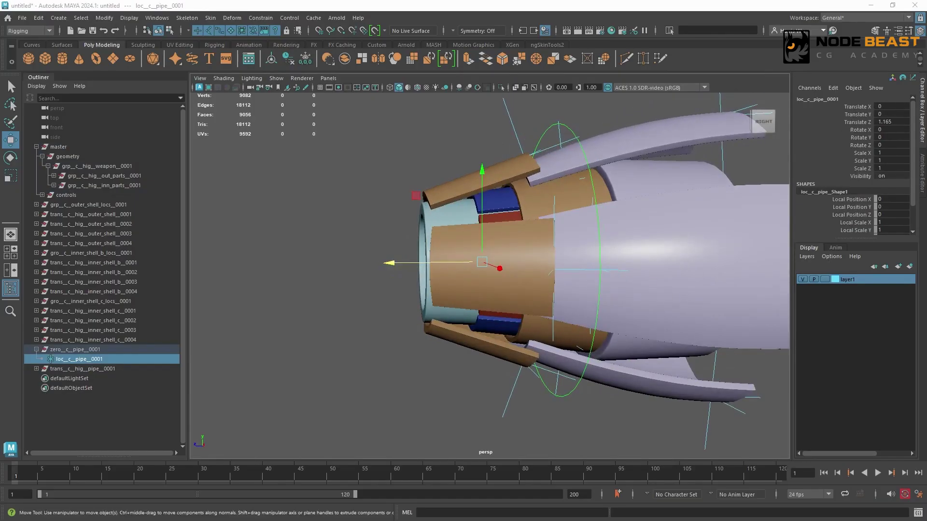
{"action": "left_click", "coordinate": [892, 120]}
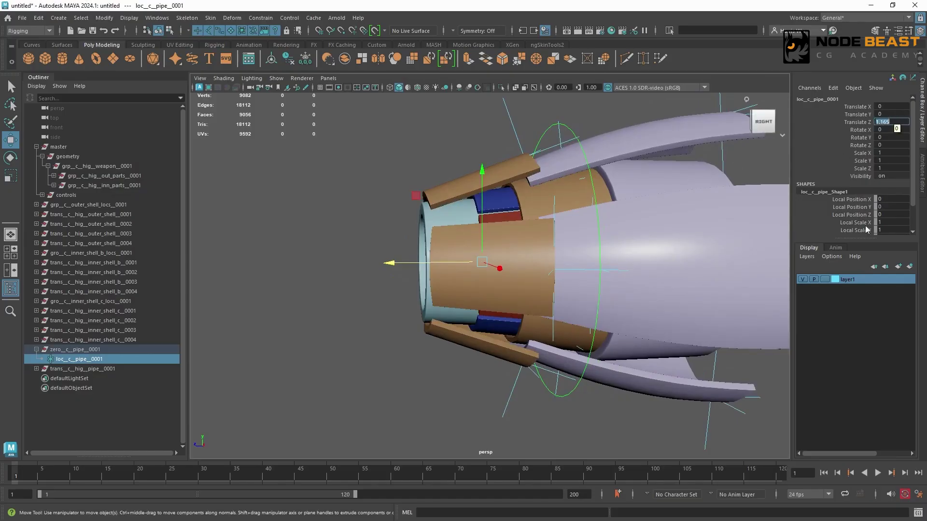
{"action": "type", "text": "2"}
{"action": "key", "text": "Return"}
{"action": "left_click_drag", "start_coordinate": [550, 213], "coordinate": [549, 220], "text": "alt"}
{"action": "double_click", "coordinate": [879, 122]}
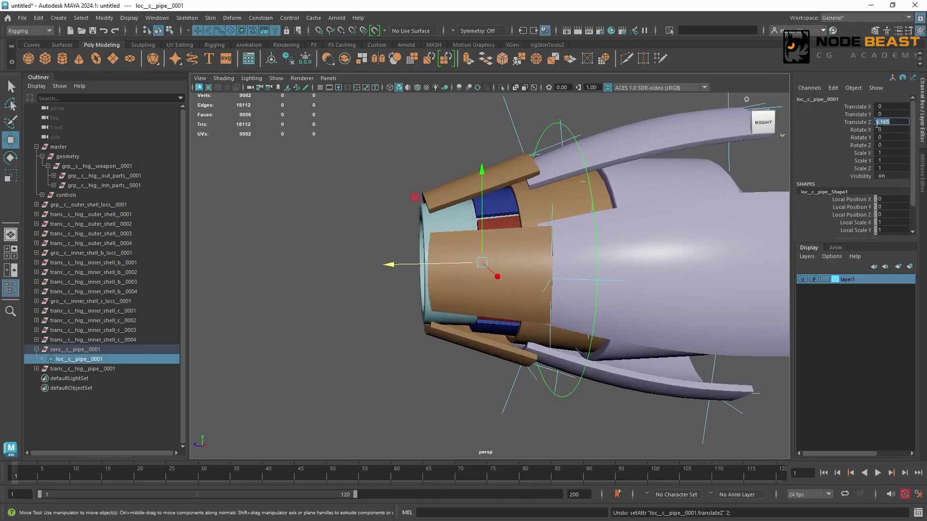
{"action": "type", "text": "1.2"}
{"action": "key", "text": "Return"}
{"action": "left_click_drag", "start_coordinate": [524, 212], "coordinate": [542, 246], "text": "alt"}
{"action": "middle_click_drag", "start_coordinate": [542, 246], "coordinate": [474, 259], "text": "alt"}
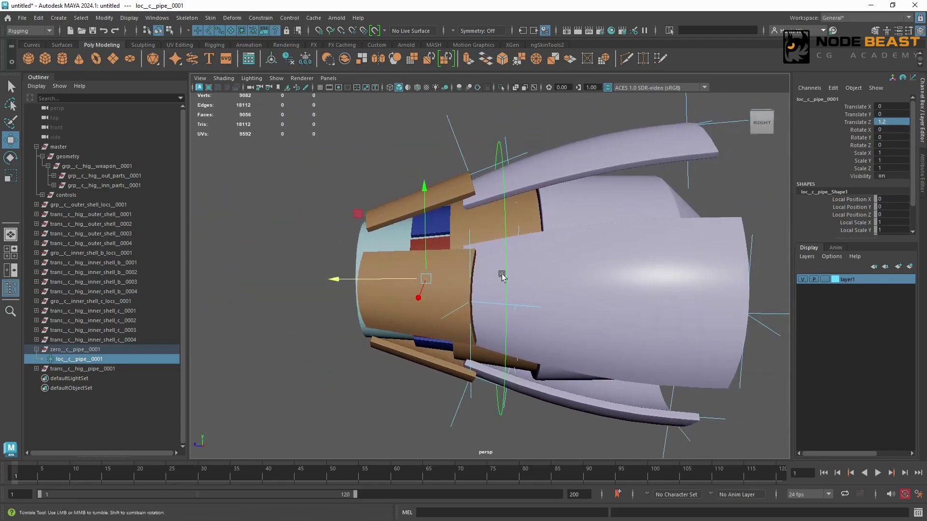
{"action": "left_click_drag", "start_coordinate": [500, 275], "coordinate": [515, 279], "text": "alt"}
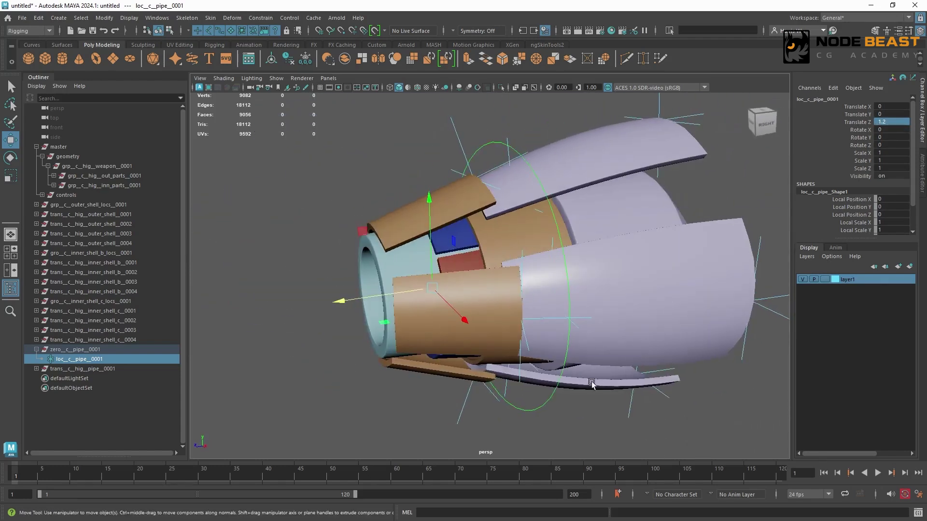
Step: Open Set Driven Key for the Transformation attribute of ctrl__c__weapon__0001 and load that control as the driver
{"action": "left_click", "coordinate": [499, 141]}
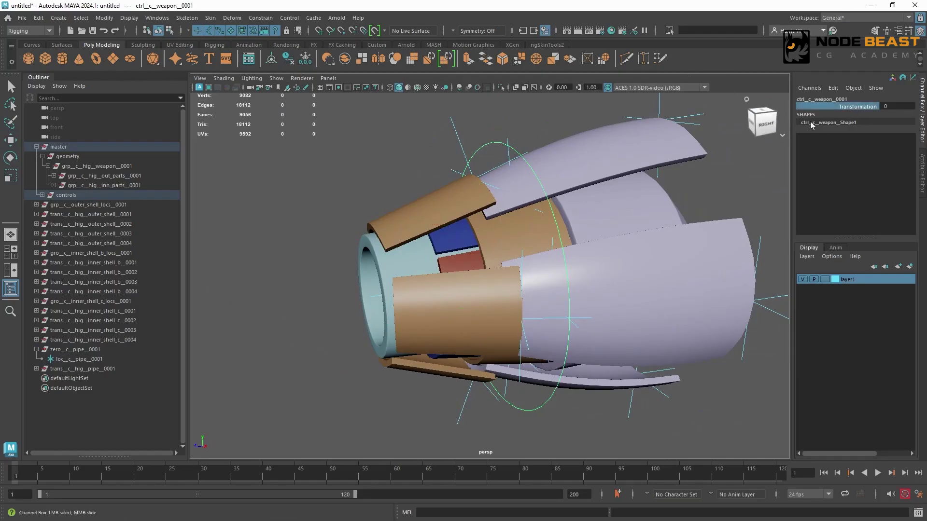
{"action": "left_click", "coordinate": [873, 108]}
{"action": "left_click", "coordinate": [832, 87]}
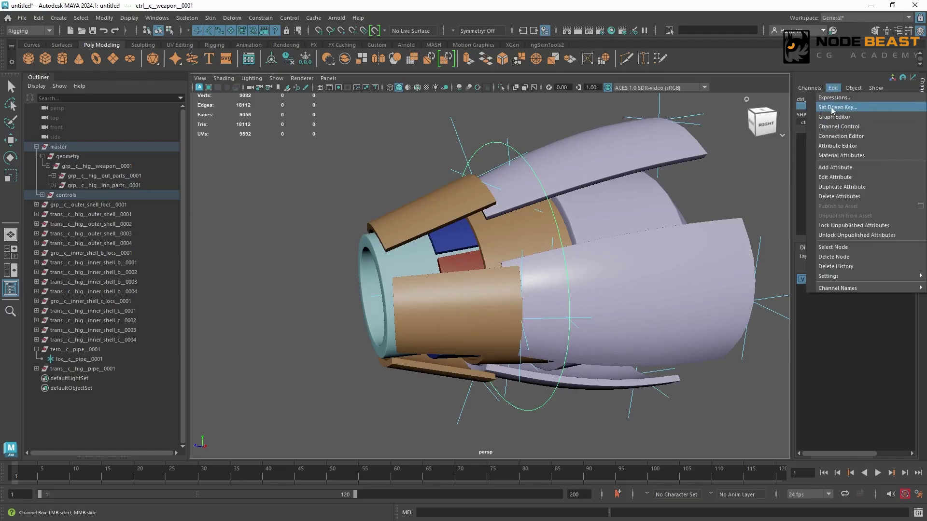
{"action": "left_click", "coordinate": [836, 108]}
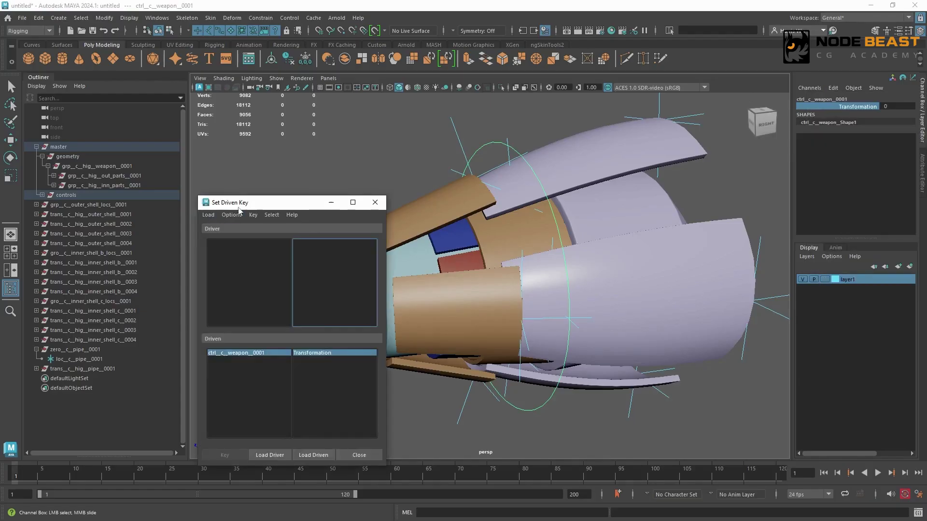
{"action": "left_click_drag", "start_coordinate": [251, 201], "coordinate": [186, 138]}
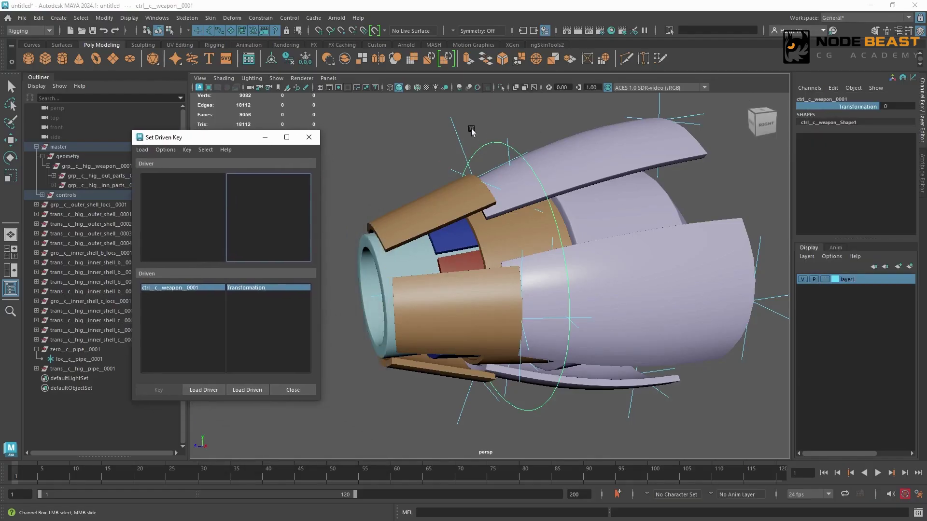
{"action": "left_click", "coordinate": [203, 389]}
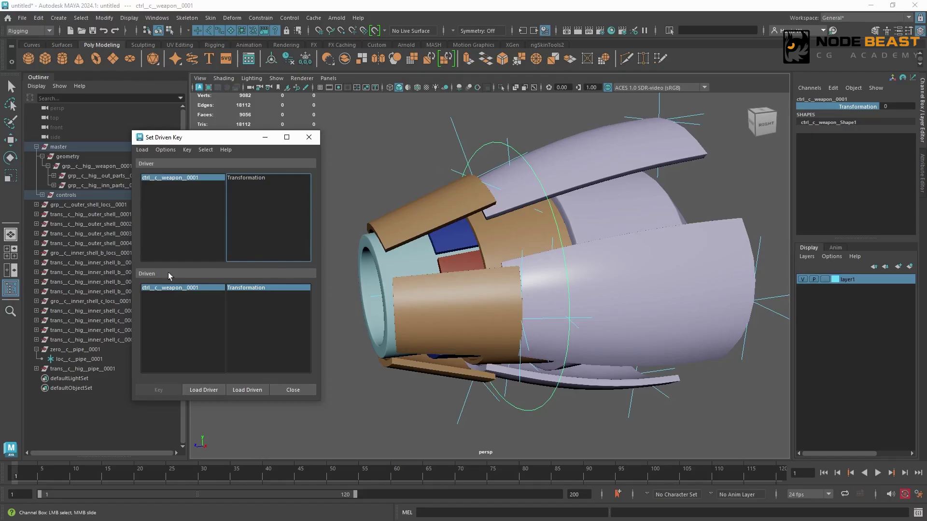
{"action": "left_click_drag", "start_coordinate": [434, 128], "coordinate": [483, 137]}
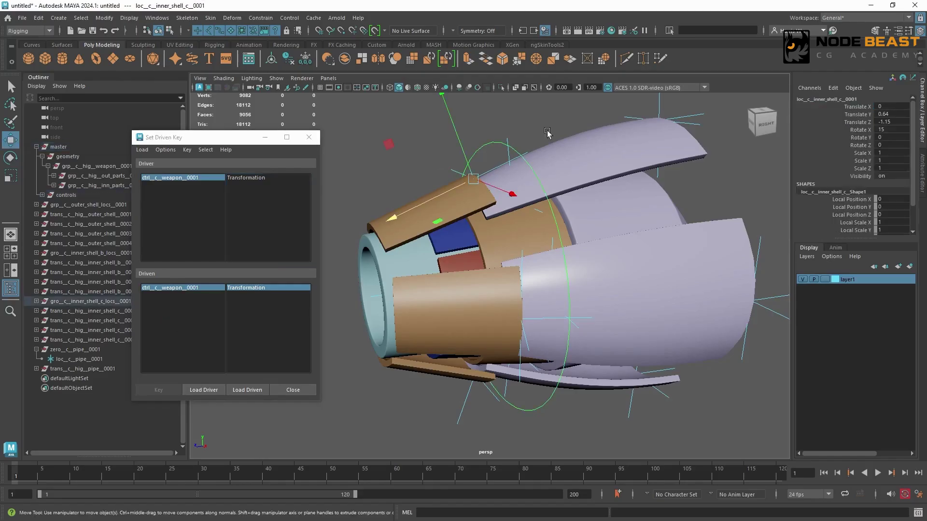
{"action": "left_click_drag", "start_coordinate": [647, 118], "coordinate": [526, 155], "text": "alt"}
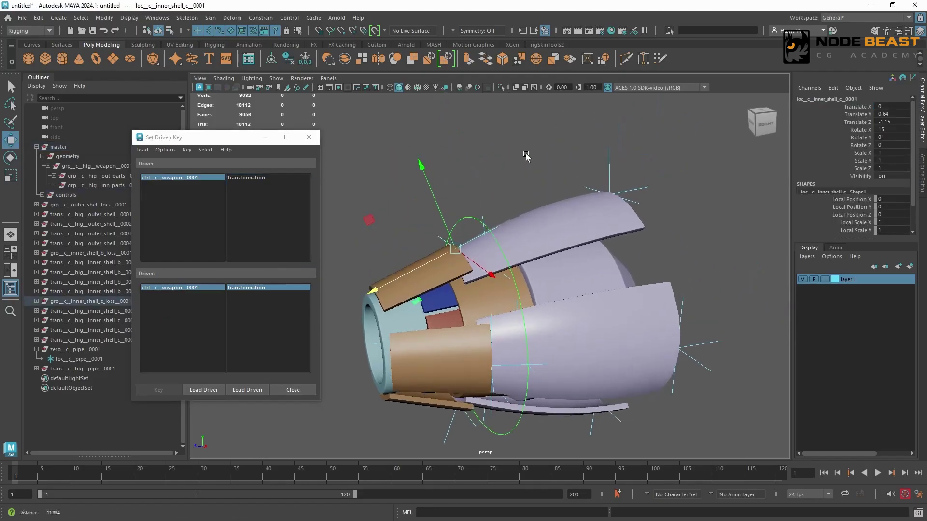
{"action": "left_click_drag", "start_coordinate": [526, 194], "coordinate": [550, 191], "text": "alt"}
{"action": "left_click", "coordinate": [590, 165]}
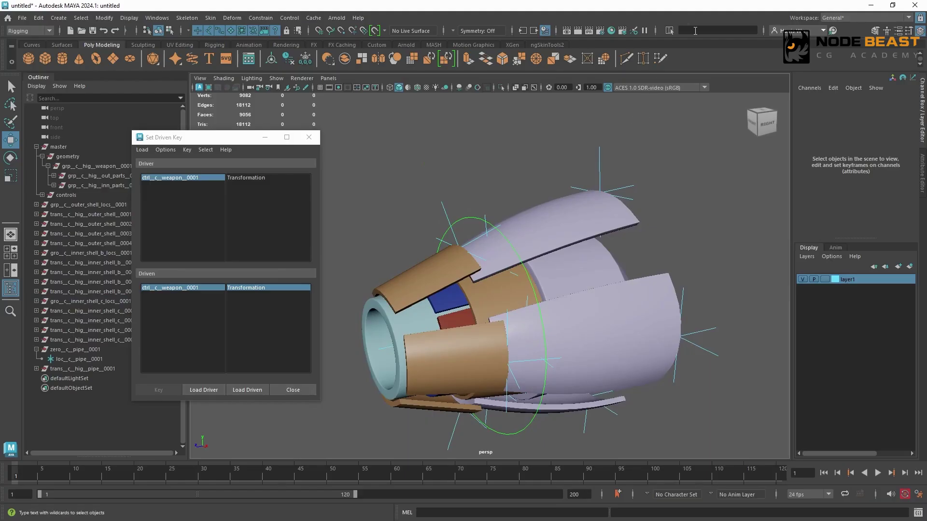
Step: Select all the locators by name with the wildcard loc__c__*__???? and load them as driven objects
{"action": "left_click", "coordinate": [669, 30]}
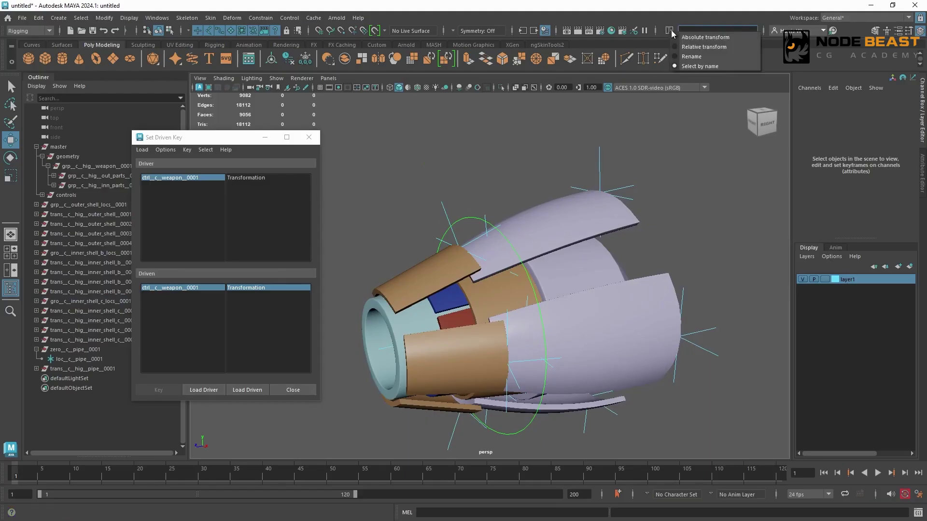
{"action": "left_click", "coordinate": [702, 66]}
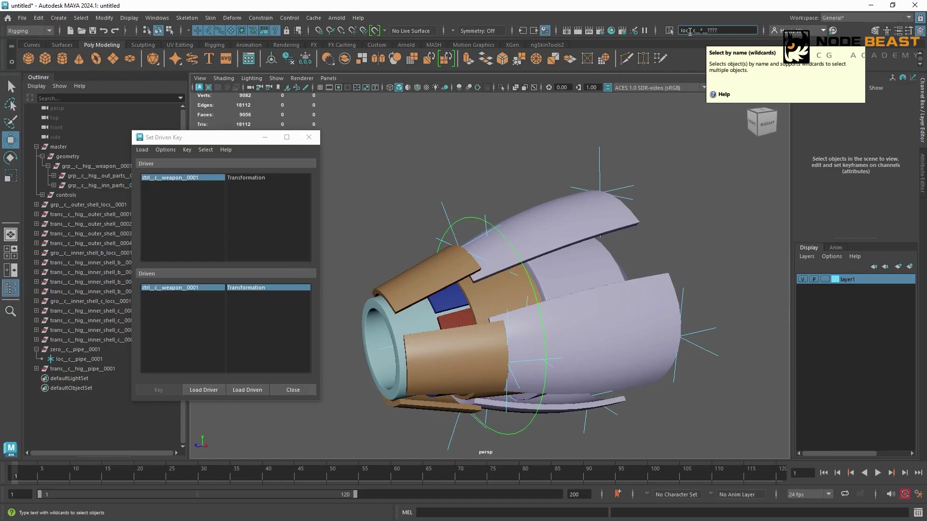
{"action": "key", "text": "Return"}
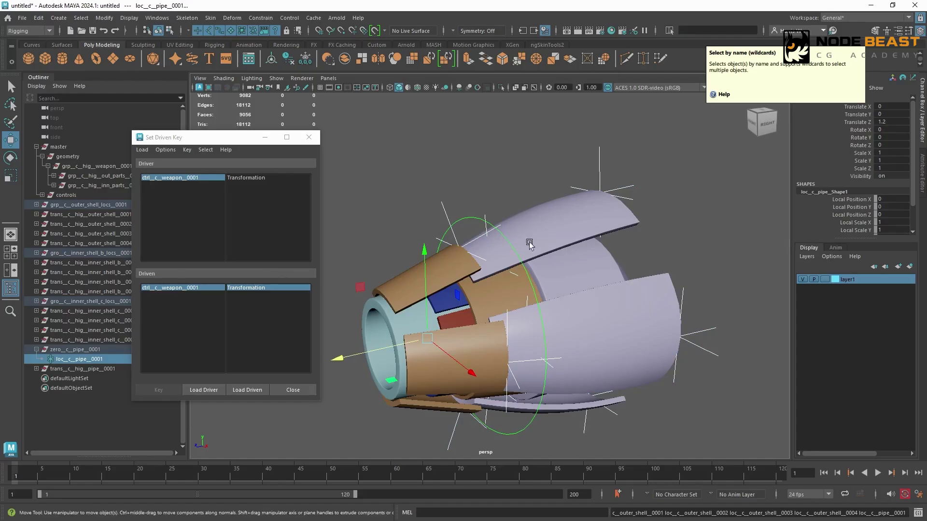
{"action": "left_click", "coordinate": [250, 390]}
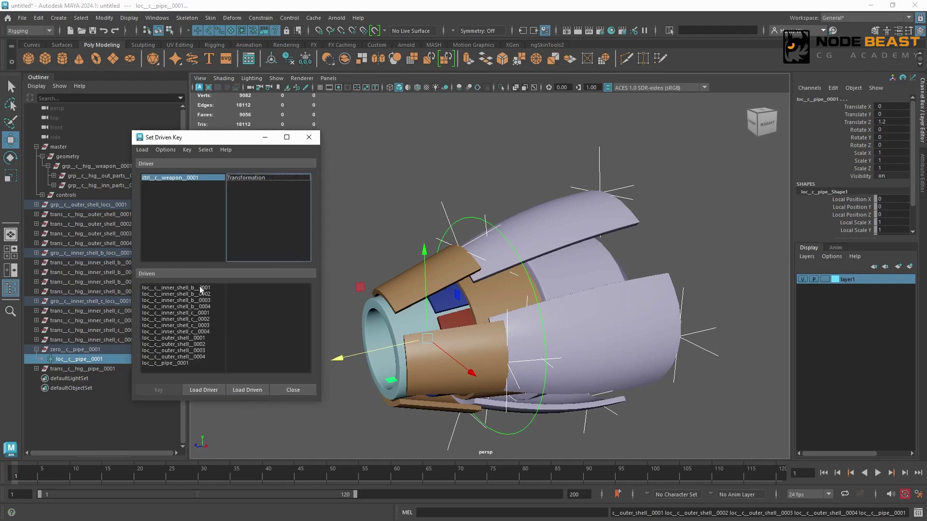
Step: Choose Translate X, Y, Z and Rotate X, Y, Z of all driven locators as driven attributes, and select the driver ctrl__c__weapon__0001
{"action": "left_click_drag", "start_coordinate": [201, 289], "coordinate": [193, 364]}
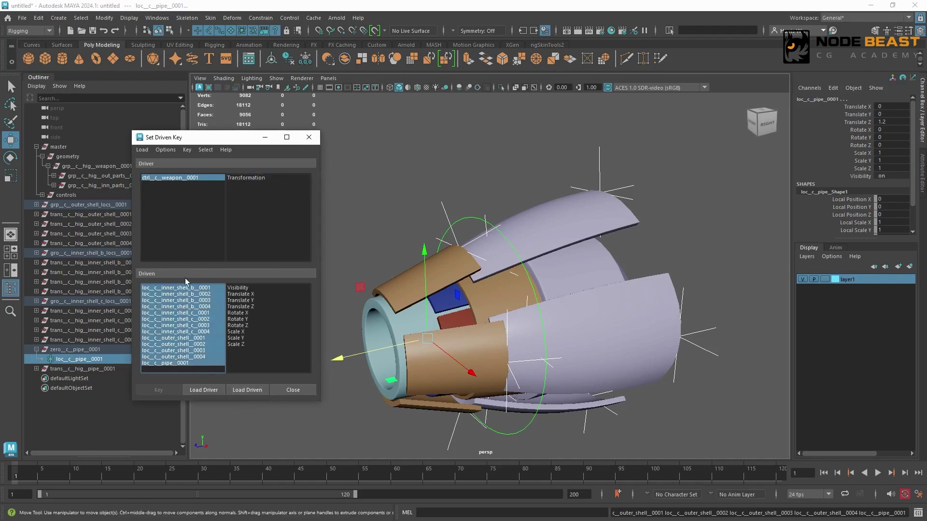
{"action": "left_click_drag", "start_coordinate": [238, 294], "coordinate": [259, 326]}
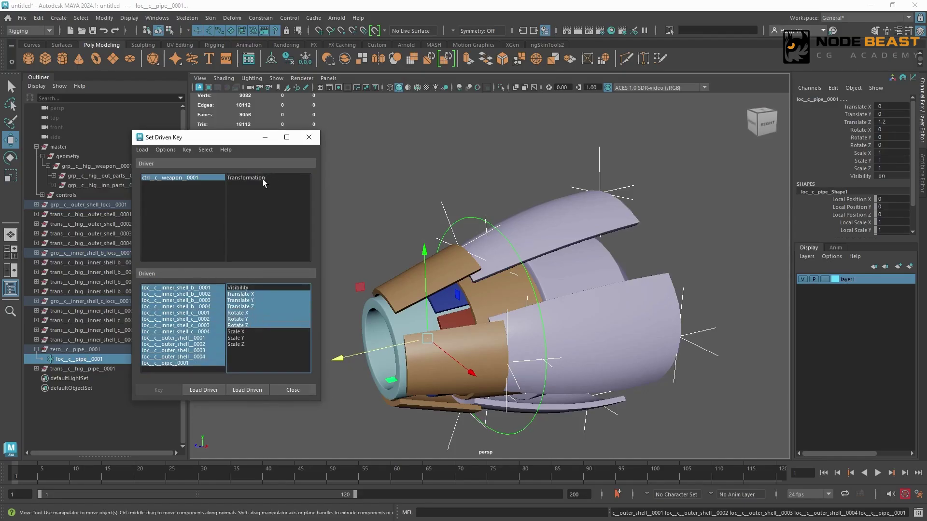
{"action": "left_click", "coordinate": [241, 180]}
{"action": "left_click", "coordinate": [202, 178]}
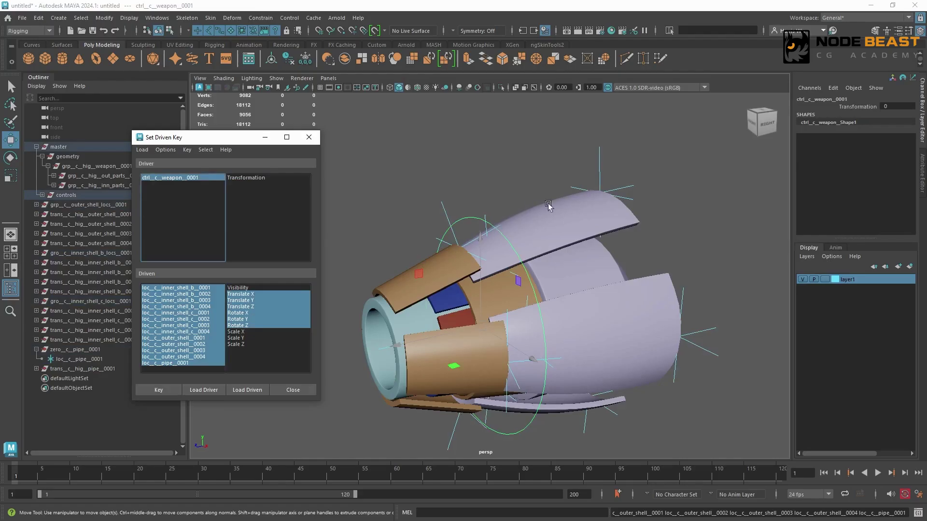
Step: Set the weapon control's Transformation to 10 and key the open pose of the driven locators against it
{"action": "left_click", "coordinate": [842, 108]}
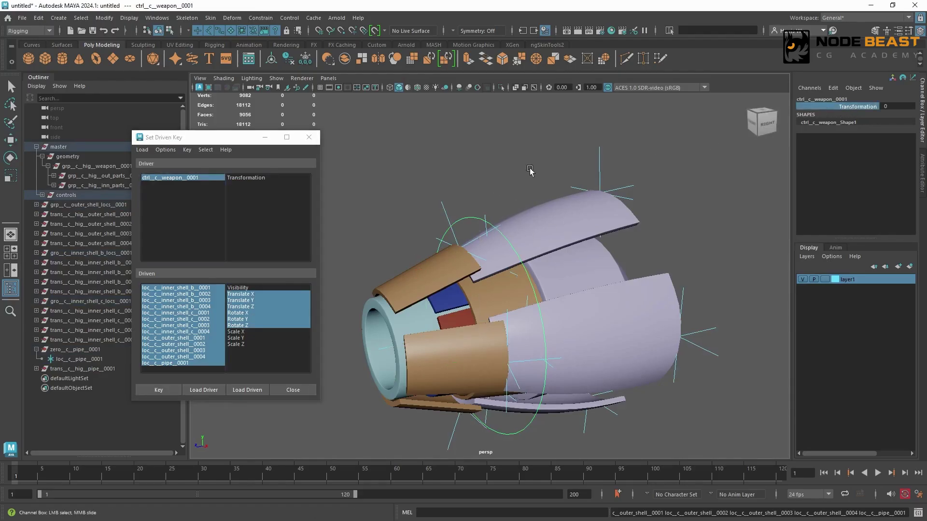
{"action": "middle_click_drag", "start_coordinate": [530, 154], "coordinate": [655, 157]}
{"action": "left_click", "coordinate": [248, 178]}
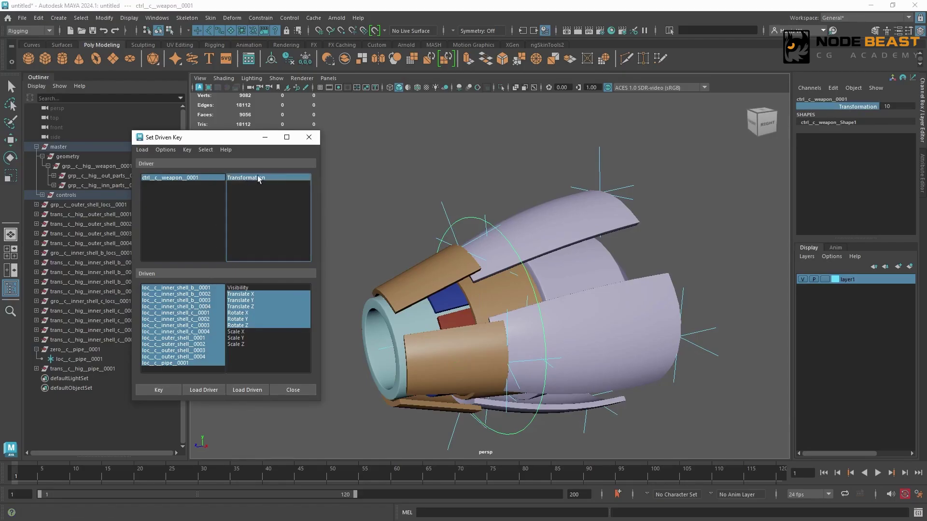
{"action": "left_click", "coordinate": [157, 390]}
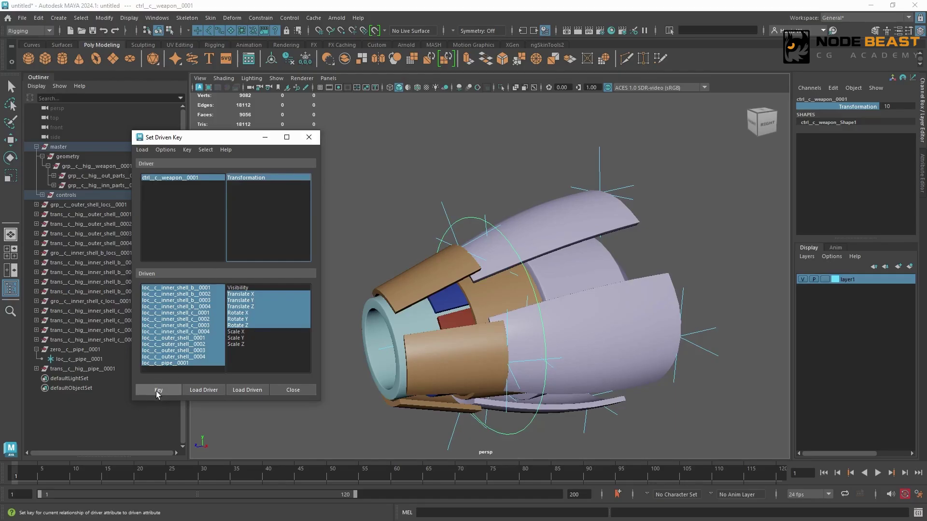
Step: Examine the keyed translate and rotate channels of the driven locators one after another
{"action": "left_click", "coordinate": [213, 289]}
{"action": "key", "text": "w"}
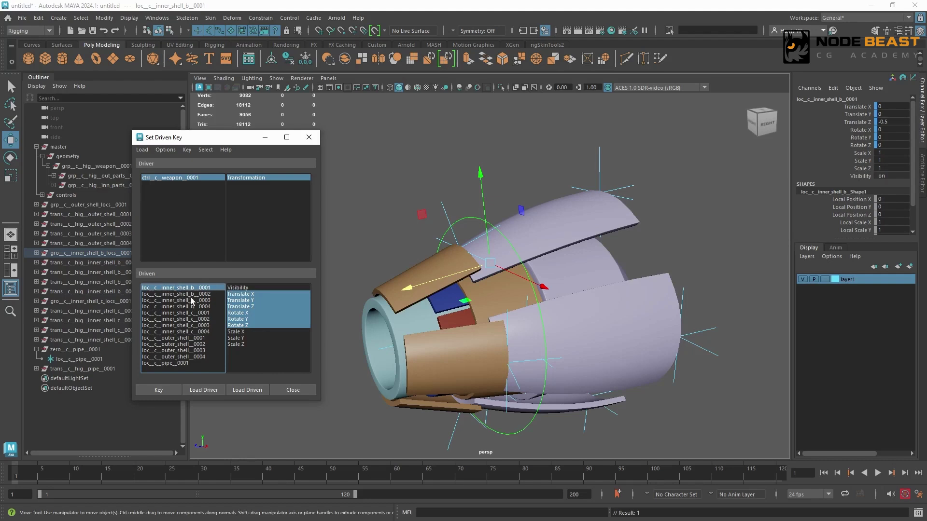
{"action": "key", "text": "Down"}
{"action": "key", "text": "Down"}
{"action": "key", "text": "Down"}
{"action": "key", "text": "Down"}
{"action": "key", "text": "Down"}
{"action": "key", "text": "Down"}
{"action": "key", "text": "Down"}
{"action": "key", "text": "Down"}
{"action": "left_click", "coordinate": [193, 178]}
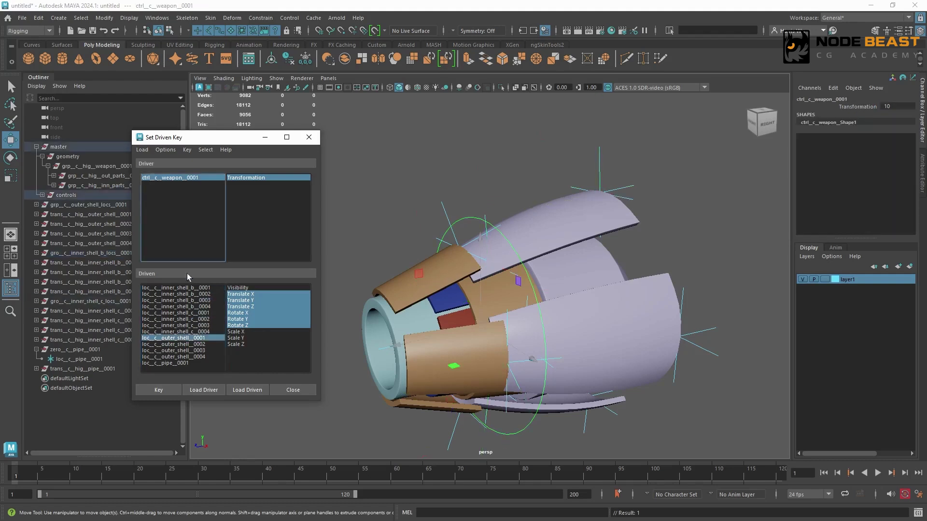
{"action": "left_click", "coordinate": [182, 307]}
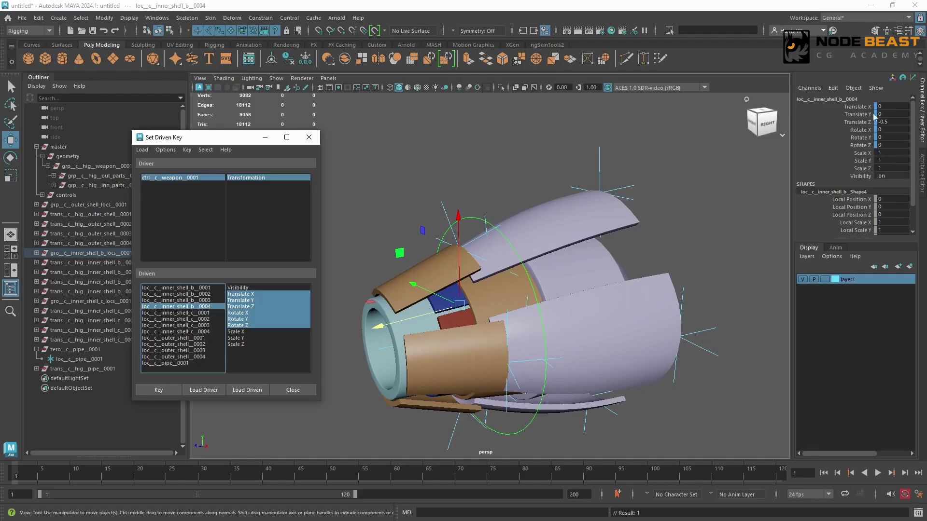
Step: Set the Transformation attribute of ctrl__c__weapon__0001 back to 0
{"action": "left_click", "coordinate": [203, 176]}
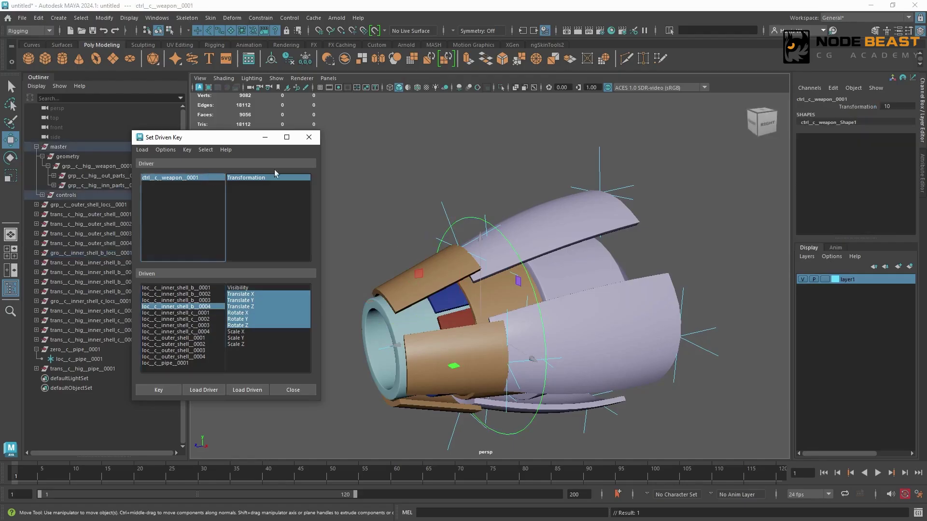
{"action": "left_click", "coordinate": [858, 108]}
{"action": "middle_click_drag", "start_coordinate": [725, 165], "coordinate": [624, 213]}
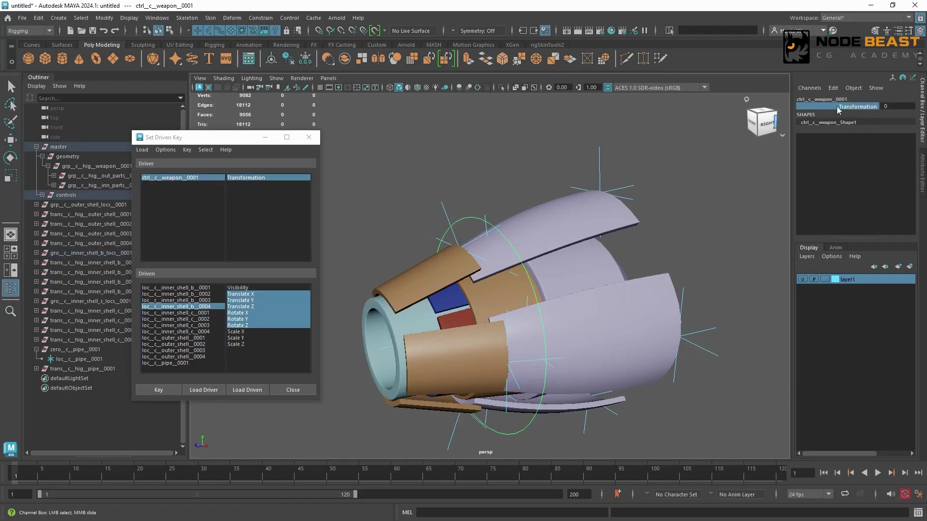
Step: Set the Translate and Rotate values of all driven locators to 0 and key this closed pose against Transformation 0
{"action": "left_click_drag", "start_coordinate": [184, 288], "coordinate": [192, 363]}
{"action": "key", "text": "w"}
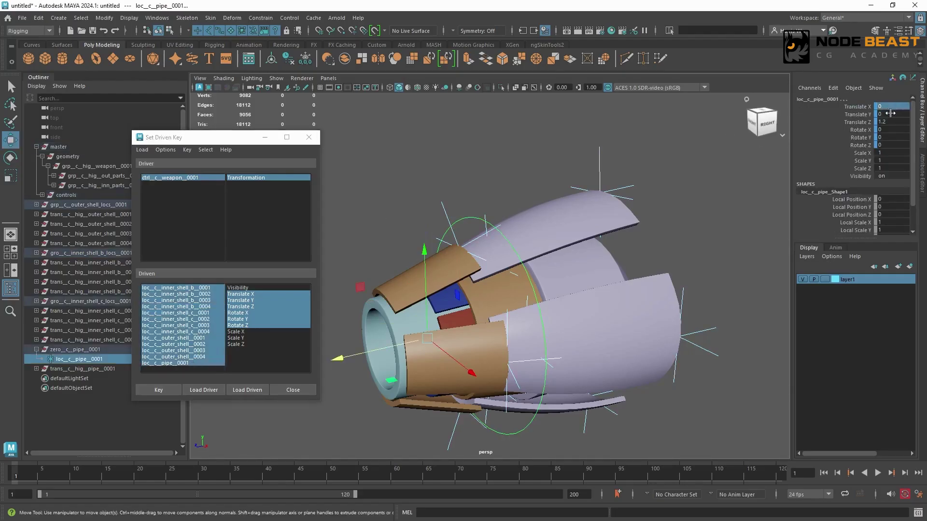
{"action": "left_click_drag", "start_coordinate": [891, 113], "coordinate": [891, 145]}
{"action": "type", "text": "0"}
{"action": "key", "text": "Return"}
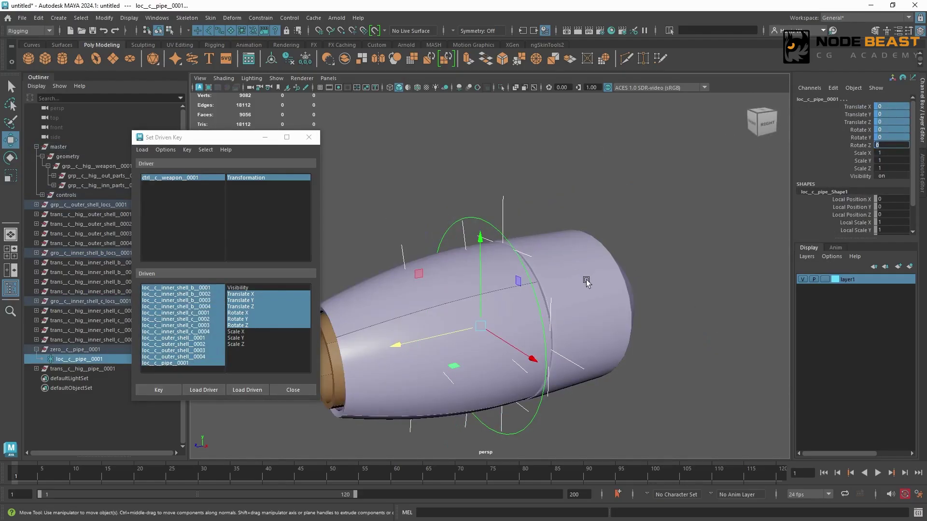
{"action": "middle_click_drag", "start_coordinate": [586, 282], "coordinate": [650, 269], "text": "alt"}
{"action": "right_click_drag", "start_coordinate": [650, 269], "coordinate": [517, 263], "text": "alt"}
{"action": "left_click_drag", "start_coordinate": [590, 272], "coordinate": [558, 271], "text": "alt"}
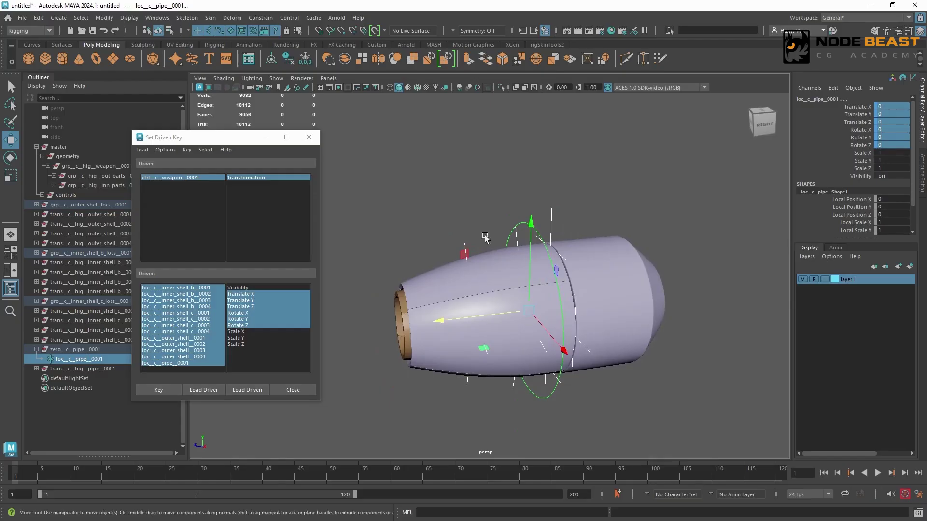
{"action": "left_click", "coordinate": [159, 390]}
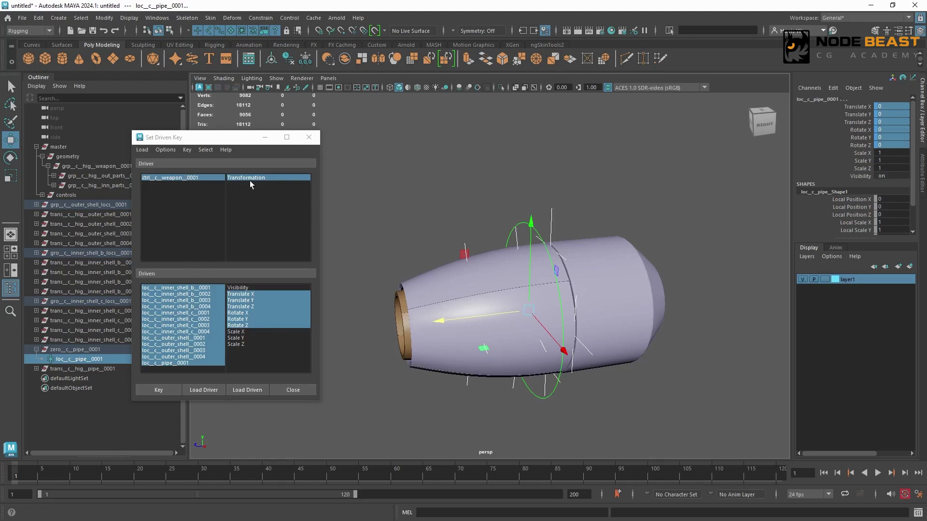
{"action": "left_click", "coordinate": [162, 391]}
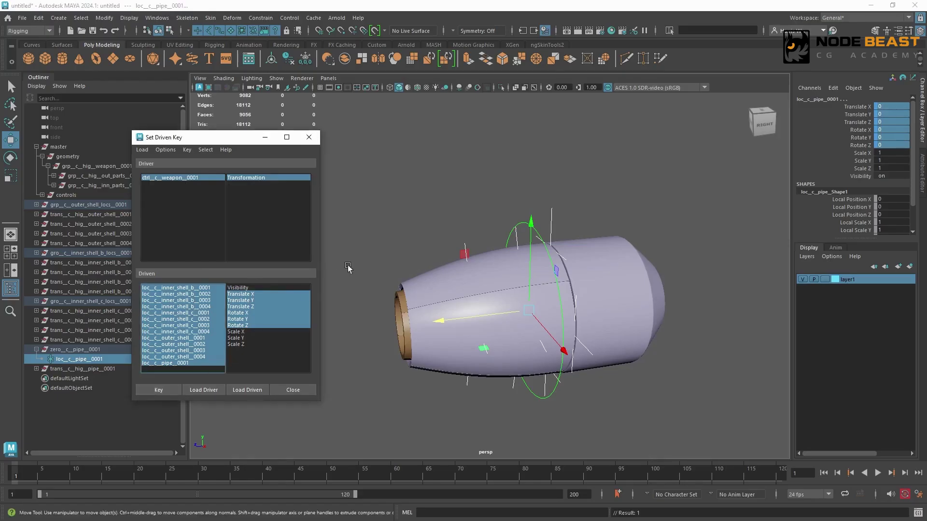
Step: Test the driven keys by varying Transformation on the weapon control up to 10 and back to 0
{"action": "left_click", "coordinate": [534, 227]}
{"action": "left_click", "coordinate": [855, 107]}
{"action": "middle_click_drag", "start_coordinate": [413, 236], "coordinate": [496, 225]}
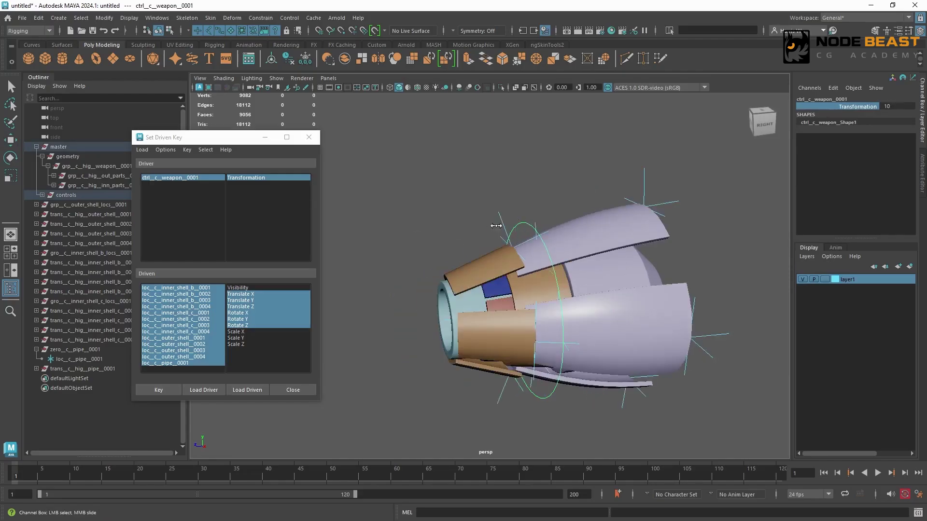
{"action": "middle_click_drag", "start_coordinate": [547, 208], "coordinate": [454, 218]}
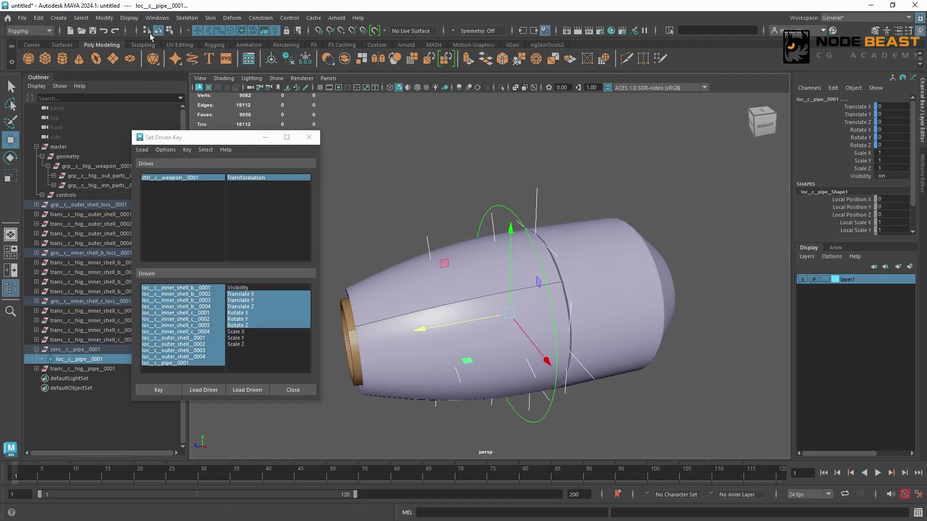
Step: Give all driven-key curves of the shell and pipe locators linear tangents in the Graph Editor, and test Transformation up to 10
{"action": "left_click", "coordinate": [157, 18]}
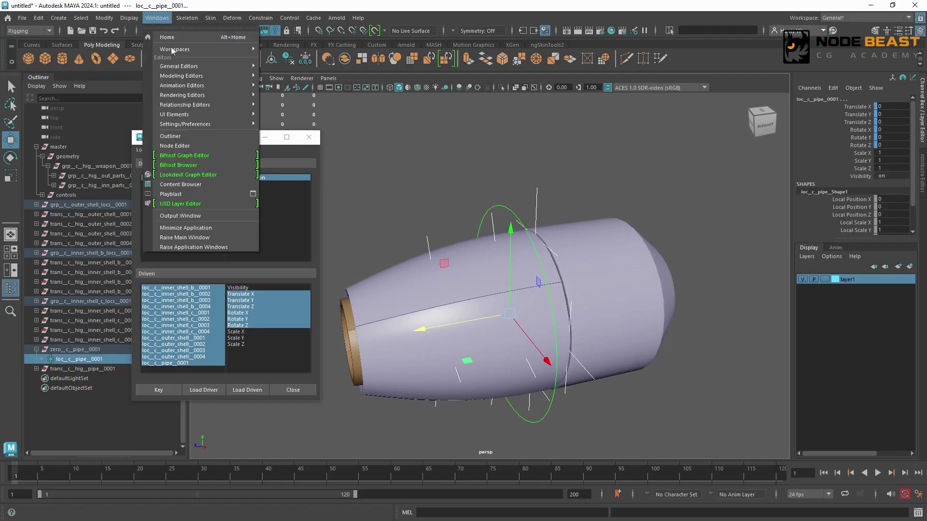
{"action": "mouse_move", "coordinate": [225, 86]}
{"action": "left_click", "coordinate": [287, 94]}
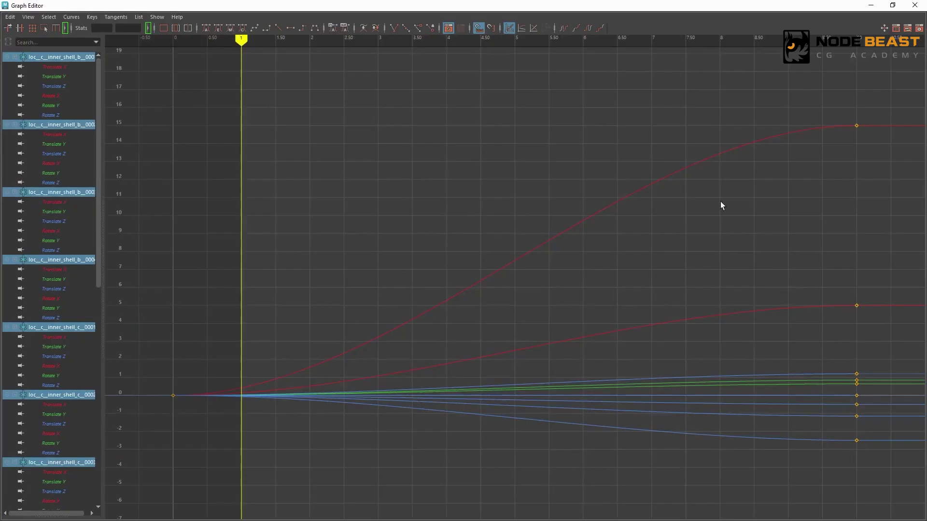
{"action": "scroll", "coordinate": [635, 187], "scroll_direction": "down", "scroll_amount": 8}
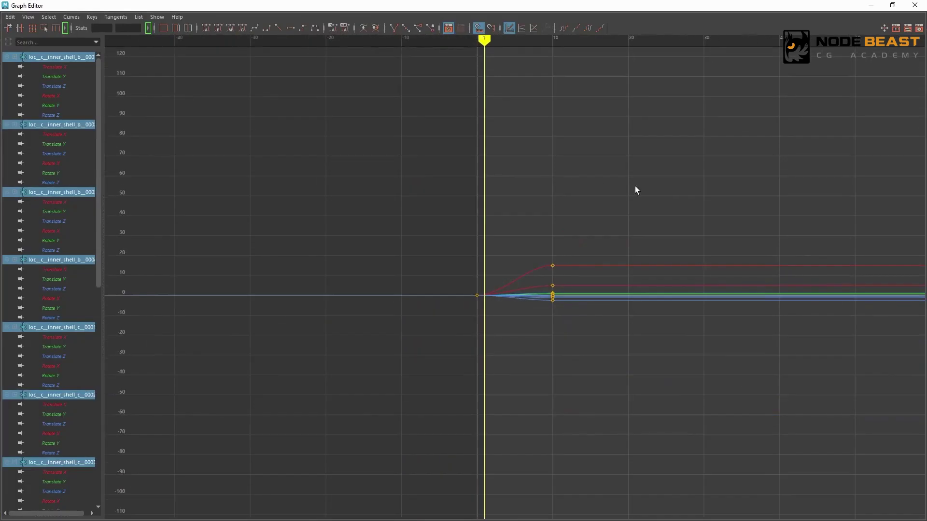
{"action": "middle_click_drag", "start_coordinate": [635, 186], "coordinate": [538, 181], "text": "alt"}
{"action": "scroll", "coordinate": [529, 182], "scroll_direction": "down", "scroll_amount": 6}
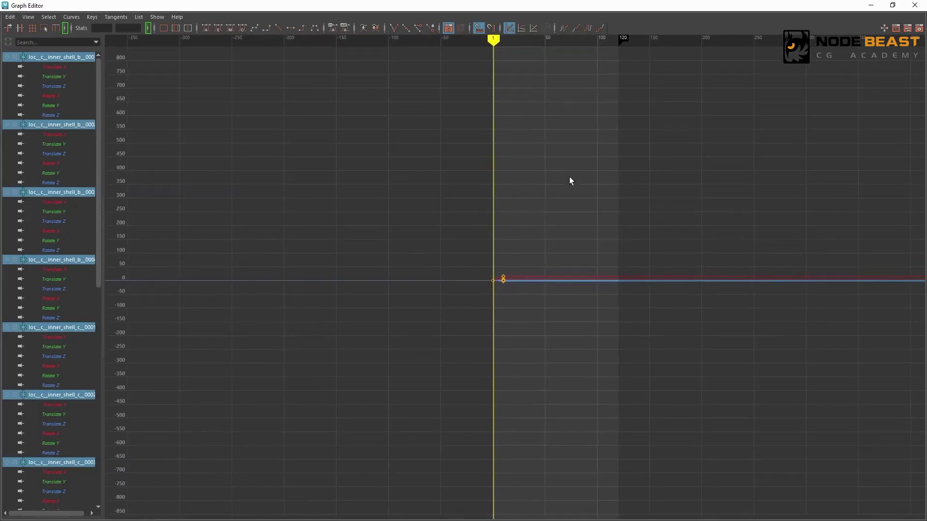
{"action": "key", "text": "f"}
{"action": "scroll", "coordinate": [553, 211], "scroll_direction": "down", "scroll_amount": 6}
{"action": "left_click_drag", "start_coordinate": [274, 159], "coordinate": [621, 366]}
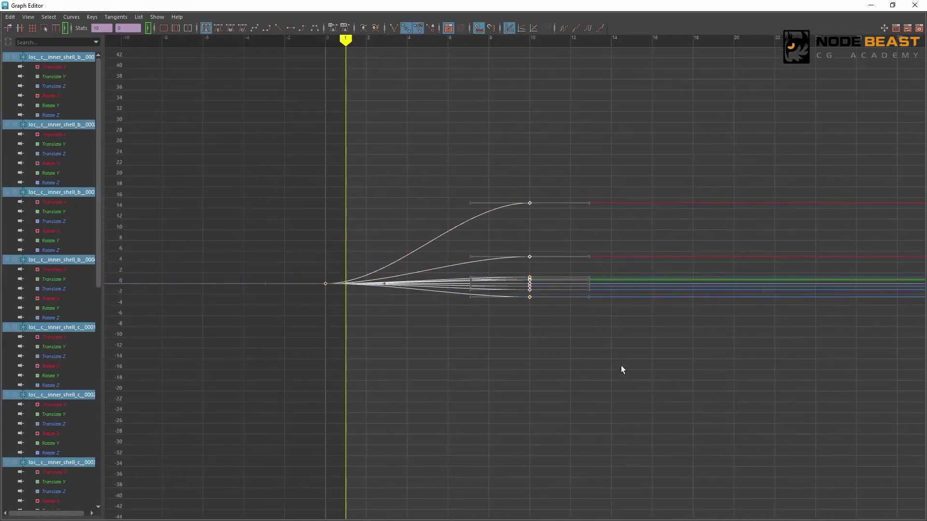
{"action": "left_click", "coordinate": [279, 29]}
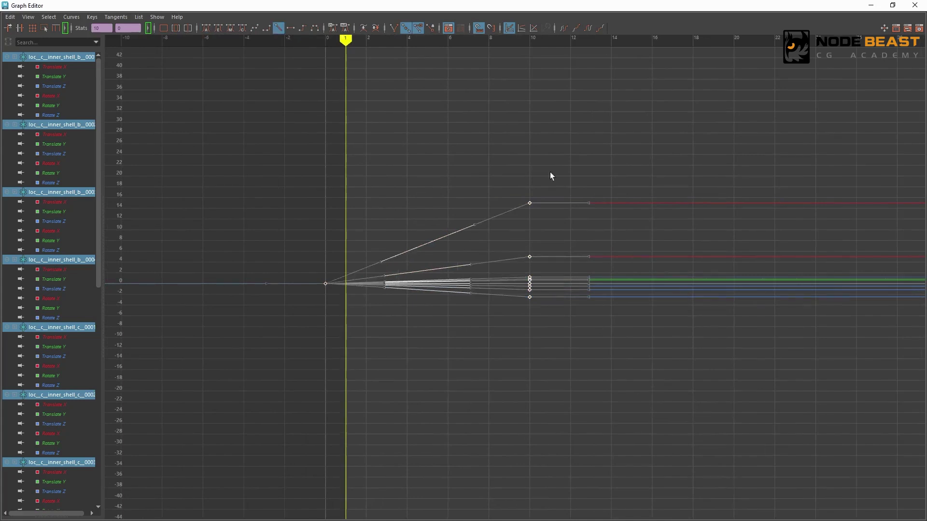
{"action": "left_click", "coordinate": [621, 128]}
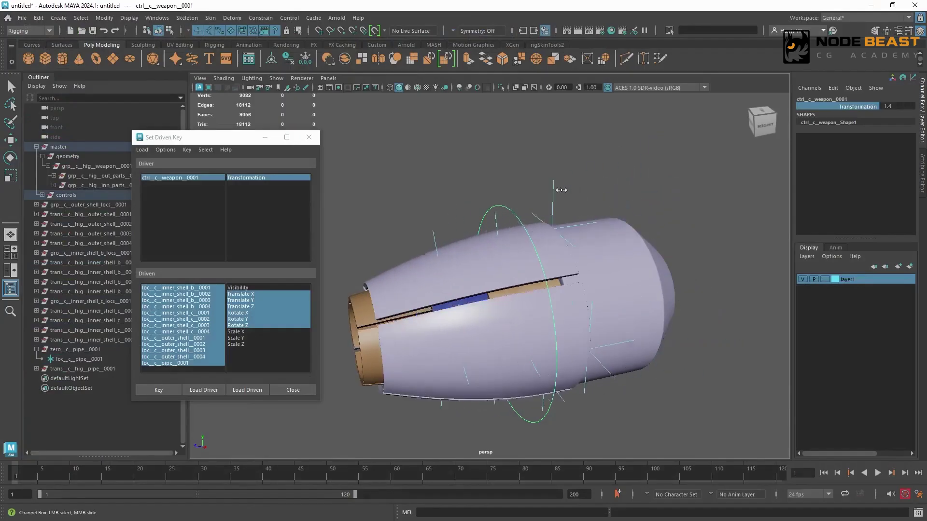
{"action": "middle_click_drag", "start_coordinate": [599, 176], "coordinate": [618, 184]}
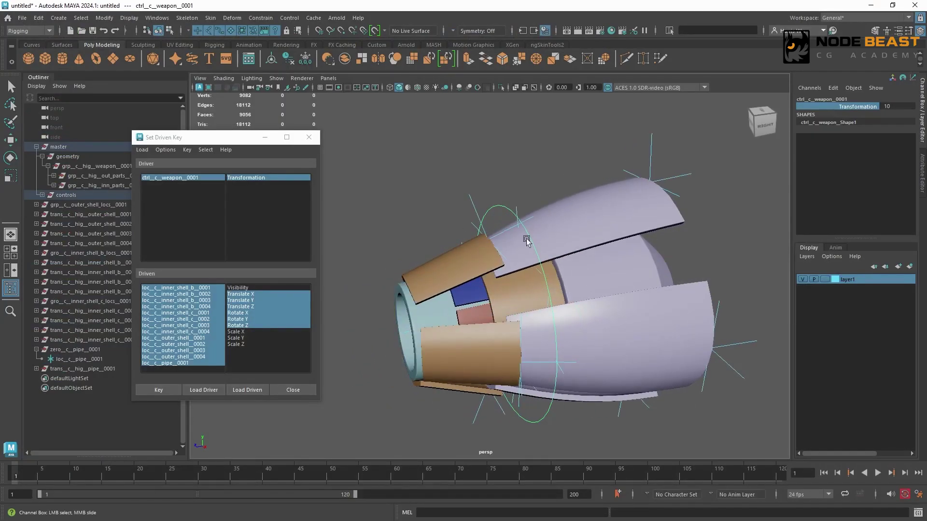
Step: Move the starting driven keys of the four loc__c__inner_shell_c locators to Transformation 5 in the Graph Editor and test the motion
{"action": "left_click_drag", "start_coordinate": [209, 313], "coordinate": [207, 332]}
{"action": "left_click", "coordinate": [441, 249]}
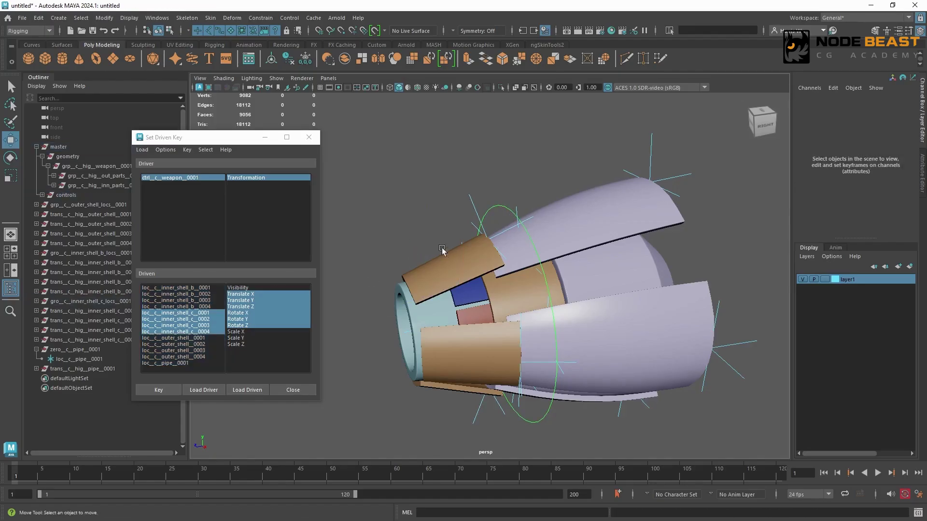
{"action": "left_click", "coordinate": [448, 260]}
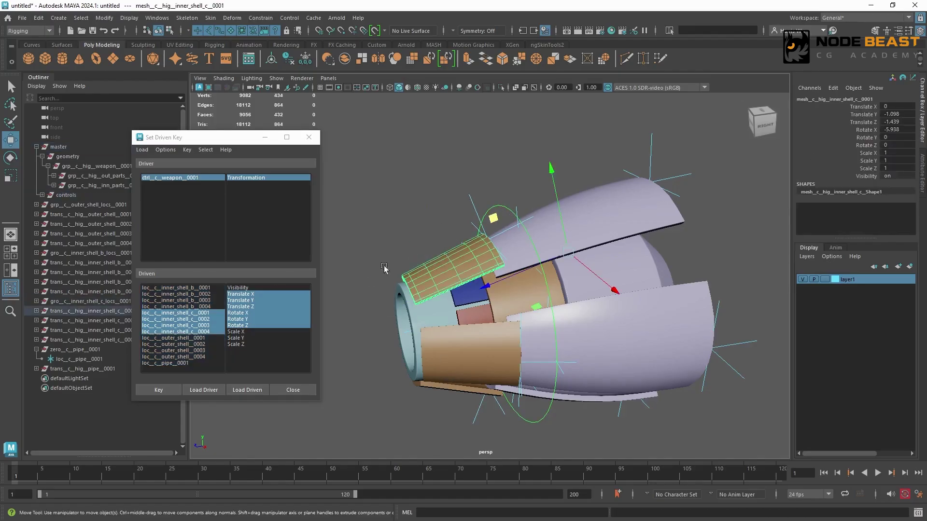
{"action": "left_click_drag", "start_coordinate": [207, 313], "coordinate": [235, 333]}
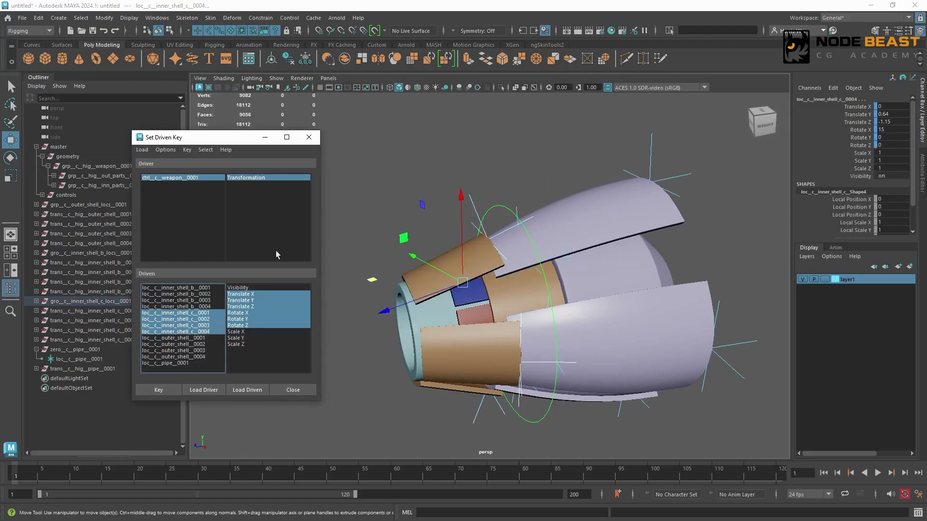
{"action": "left_click", "coordinate": [157, 18]}
{"action": "mouse_move", "coordinate": [207, 86]}
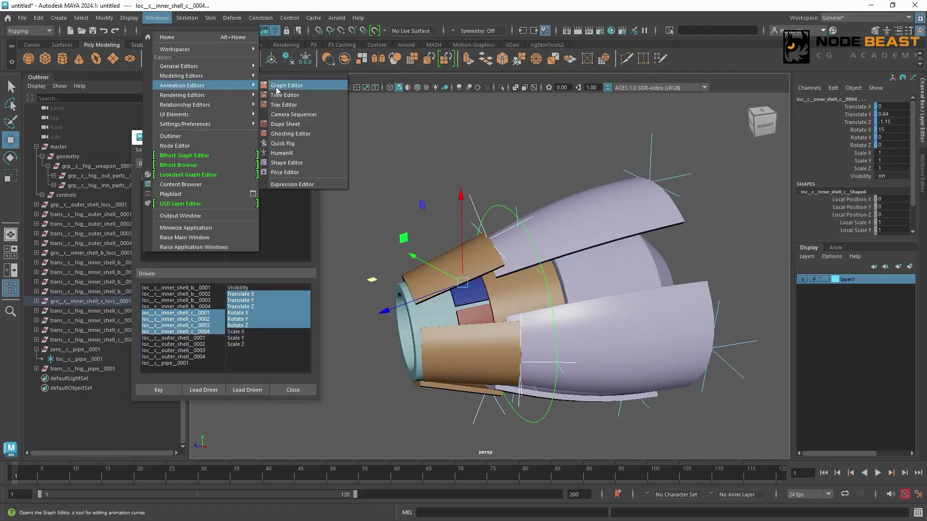
{"action": "left_click", "coordinate": [286, 86]}
{"action": "middle_click_drag", "start_coordinate": [660, 244], "coordinate": [610, 234], "text": "alt"}
{"action": "scroll", "coordinate": [610, 235], "scroll_direction": "down", "scroll_amount": 6}
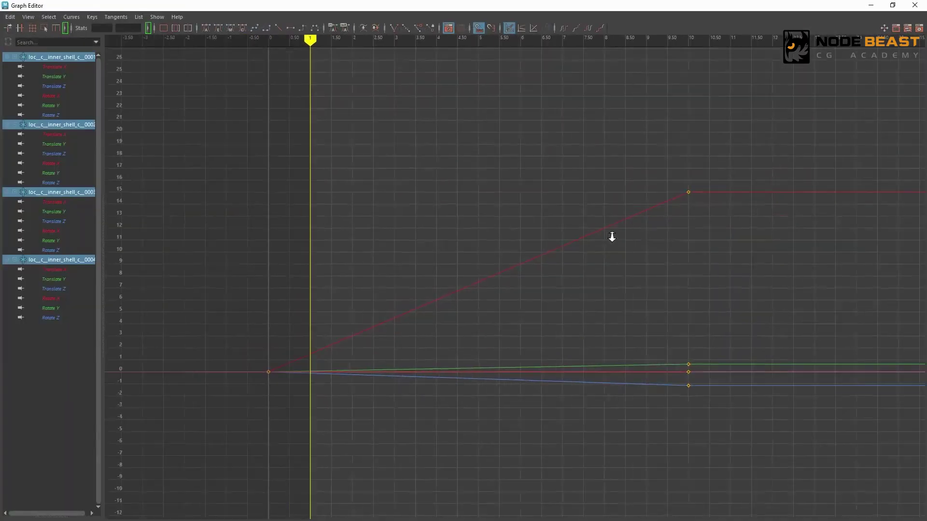
{"action": "left_click_drag", "start_coordinate": [362, 246], "coordinate": [409, 379]}
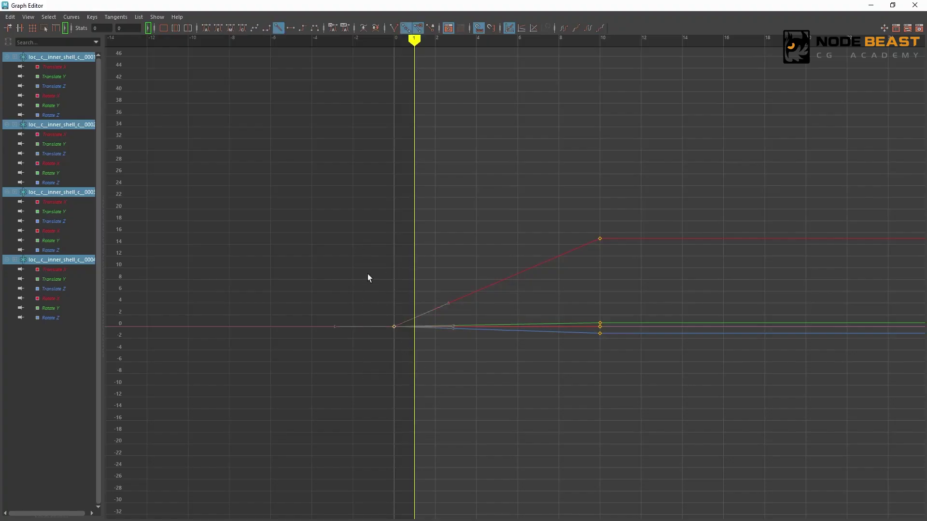
{"action": "double_click", "coordinate": [104, 28]}
{"action": "type", "text": "5"}
{"action": "key", "text": "Return"}
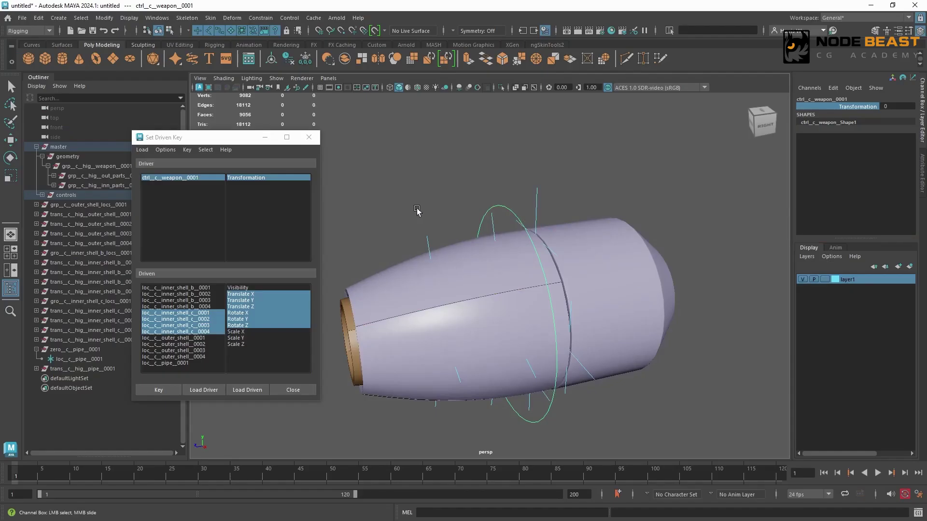
{"action": "middle_click_drag", "start_coordinate": [433, 209], "coordinate": [420, 223]}
Step: Move the starting driven keys of the four loc__c__inner_shell_b locators to Transformation 2 in the Graph Editor
{"action": "left_click", "coordinate": [206, 307], "text": "ctrl"}
{"action": "key", "text": "w"}
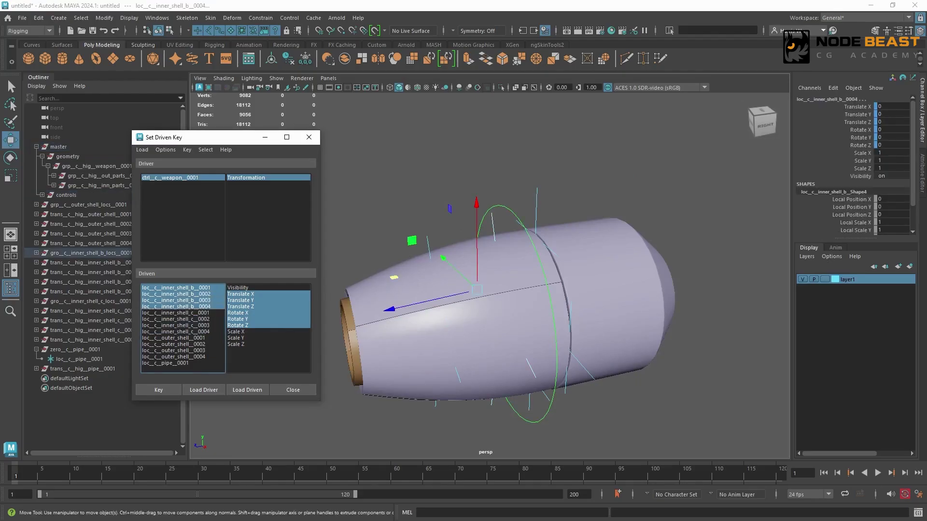
{"action": "left_click", "coordinate": [157, 18]}
{"action": "mouse_move", "coordinate": [226, 79]}
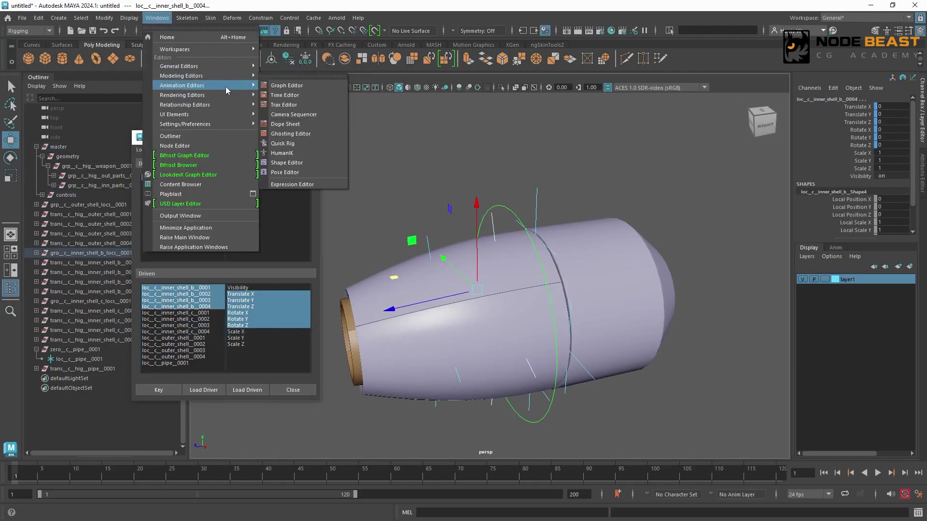
{"action": "left_click", "coordinate": [288, 87]}
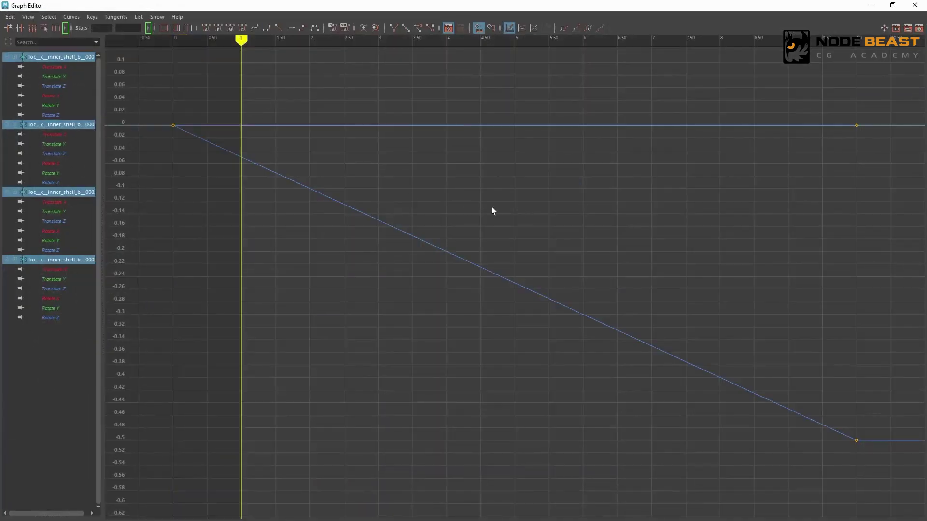
{"action": "right_click_drag", "start_coordinate": [528, 208], "coordinate": [489, 213], "text": "alt"}
{"action": "middle_click_drag", "start_coordinate": [489, 214], "coordinate": [482, 231], "text": "alt"}
{"action": "right_click_drag", "start_coordinate": [459, 230], "coordinate": [476, 218], "text": "alt"}
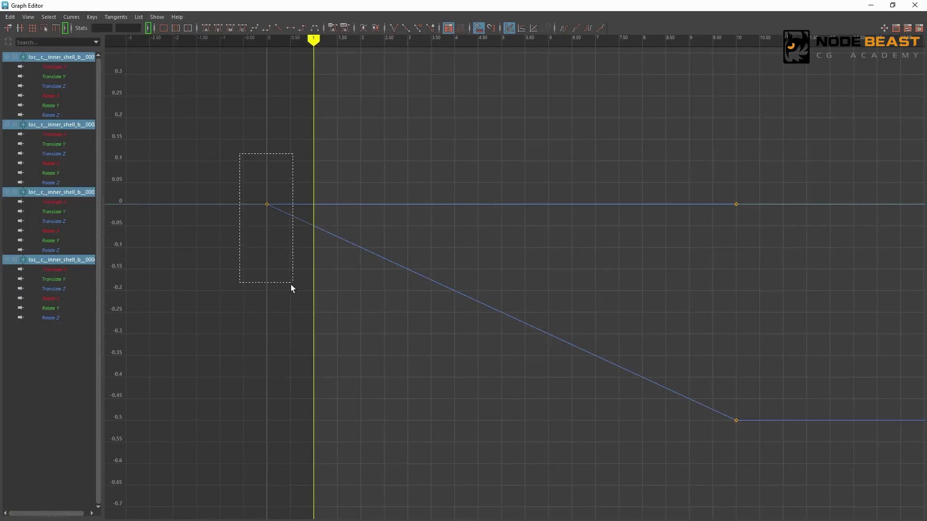
{"action": "left_click_drag", "start_coordinate": [239, 153], "coordinate": [292, 285]}
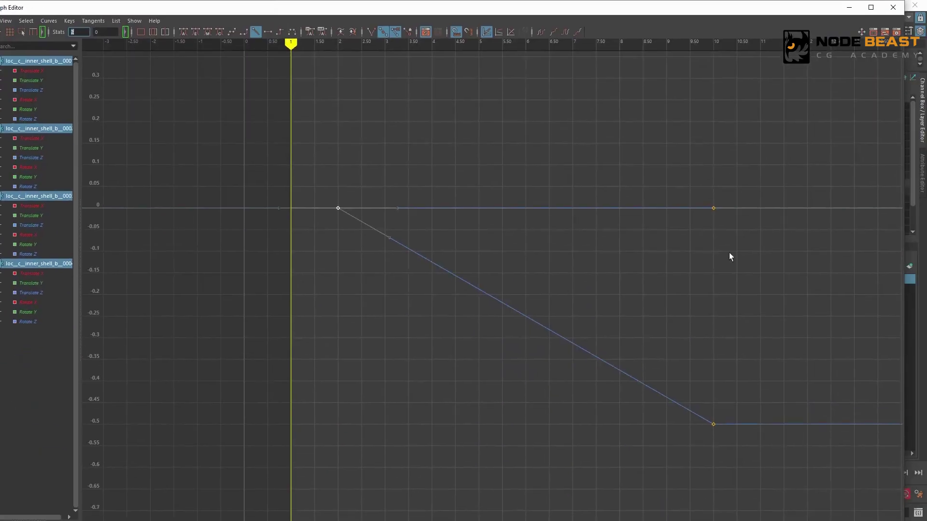
Step: Move the ending driven keys of the four loc__c__inner_shell_b locators to Transformation 7
{"action": "left_click_drag", "start_coordinate": [642, 166], "coordinate": [756, 475]}
{"action": "double_click", "coordinate": [79, 32]}
{"action": "type", "text": "7"}
{"action": "key", "text": "Return"}
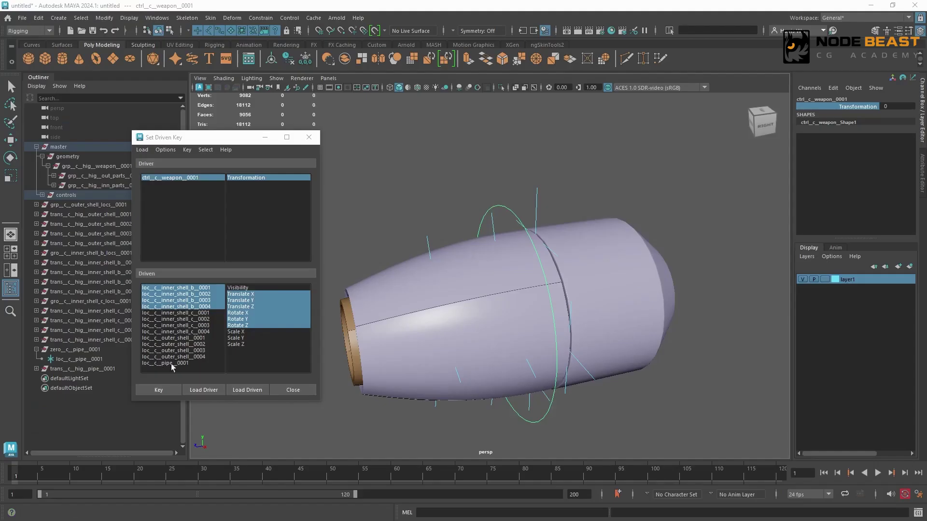
Step: Open the driven-key curves of loc__c__pipe__0001 in the Graph Editor and test the weapon control's Transformation up to 10
{"action": "left_click", "coordinate": [184, 363]}
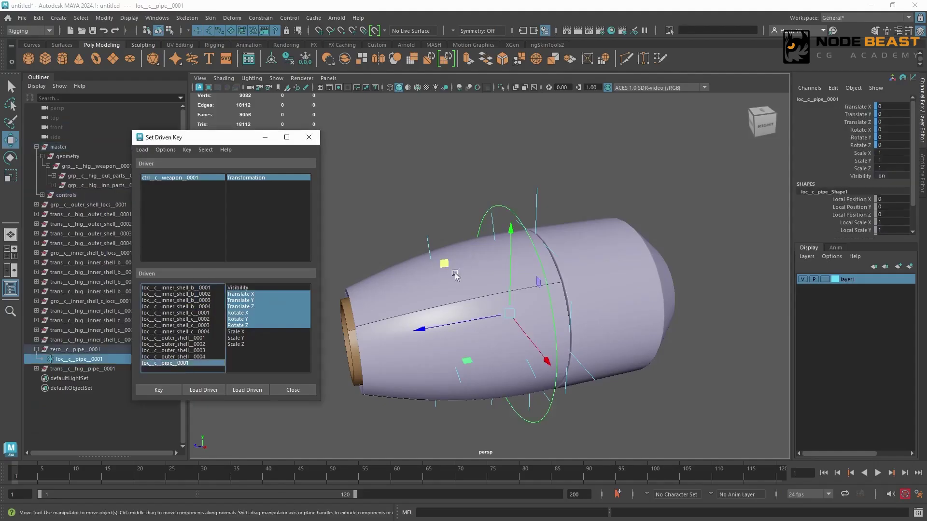
{"action": "left_click", "coordinate": [157, 18]}
{"action": "mouse_move", "coordinate": [205, 86]}
{"action": "left_click", "coordinate": [290, 86]}
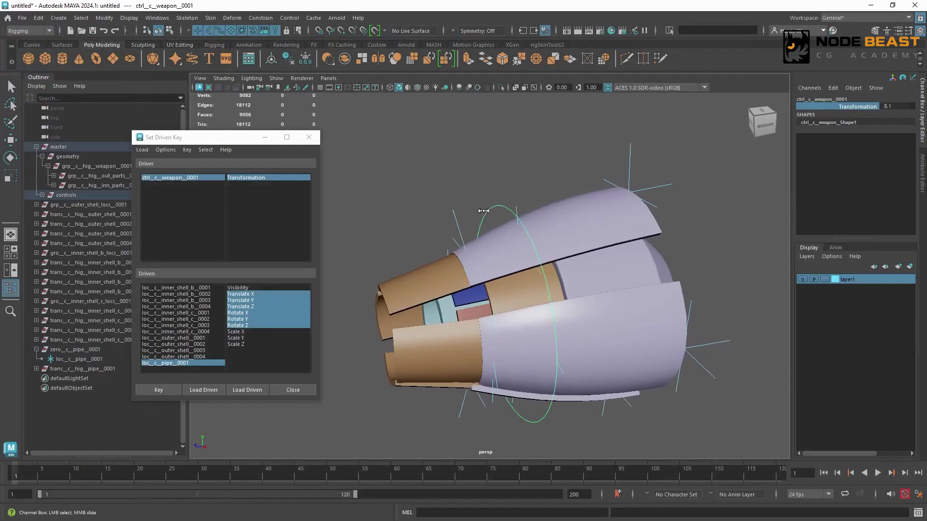
{"action": "middle_click_drag", "start_coordinate": [492, 216], "coordinate": [472, 216]}
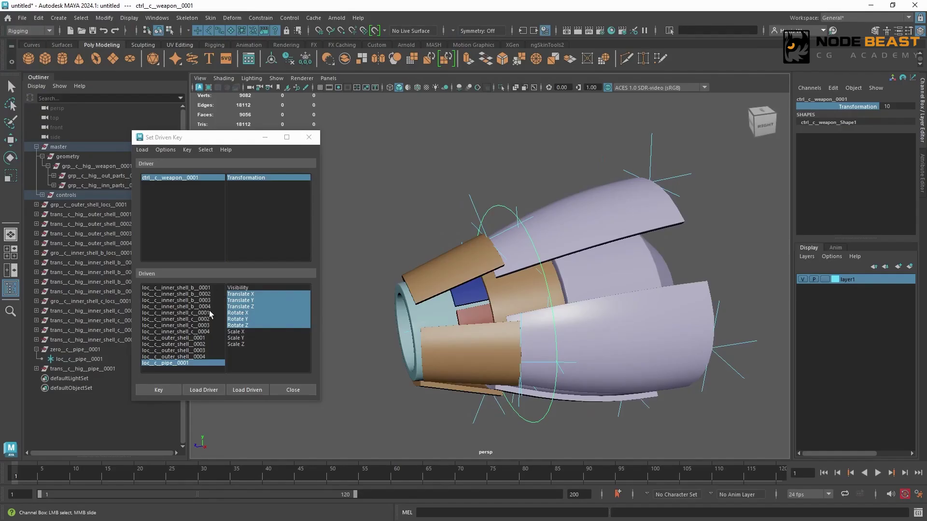
Step: Check the inner shell C panels along the transformation and set Transformation on ctrl__c__weapon__0001 to 8.5
{"action": "left_click_drag", "start_coordinate": [211, 313], "coordinate": [210, 332]}
{"action": "key", "text": "w"}
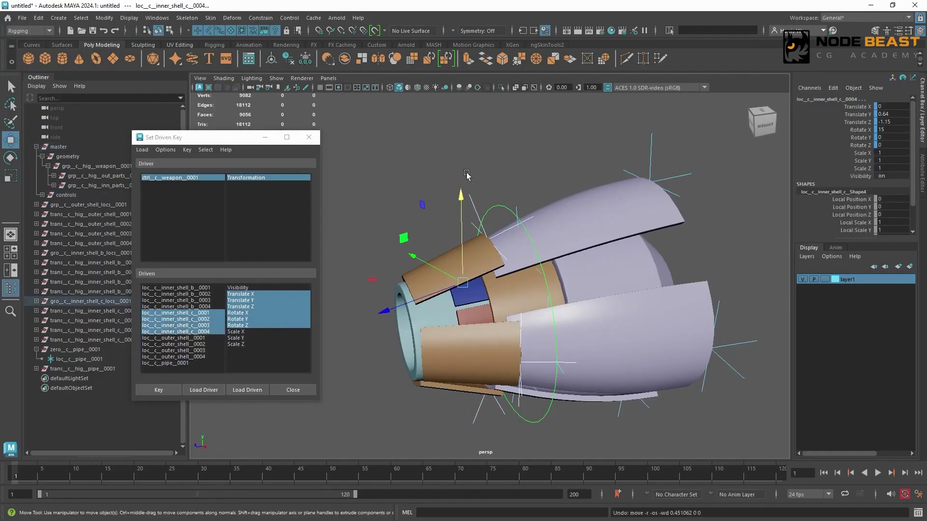
{"action": "left_click", "coordinate": [501, 208]}
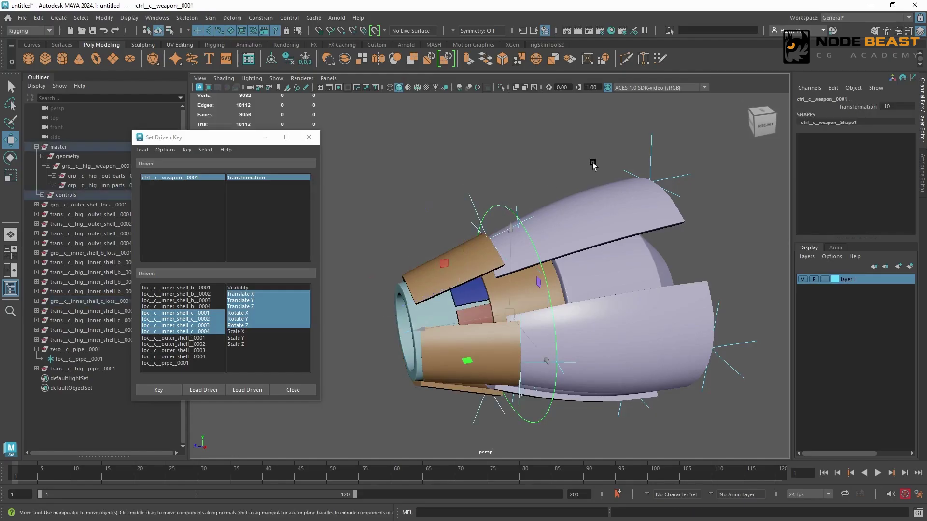
{"action": "left_click", "coordinate": [857, 106]}
{"action": "middle_click_drag", "start_coordinate": [676, 189], "coordinate": [460, 188]}
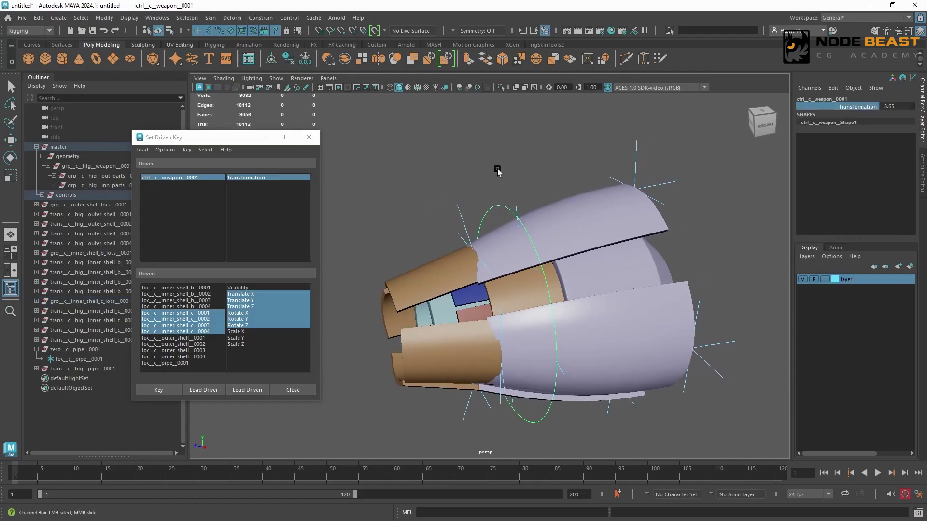
{"action": "left_click", "coordinate": [891, 106]}
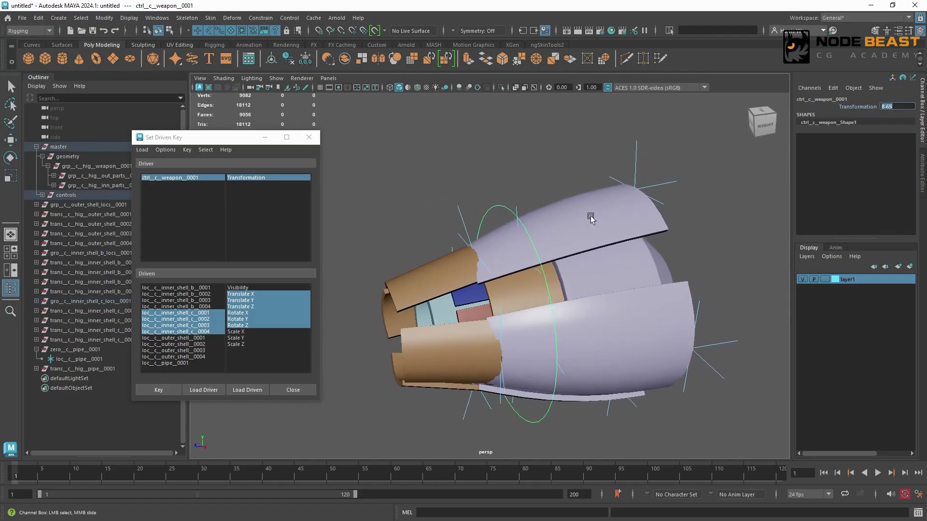
{"action": "type", "text": "8.5"}
{"action": "key", "text": "Return"}
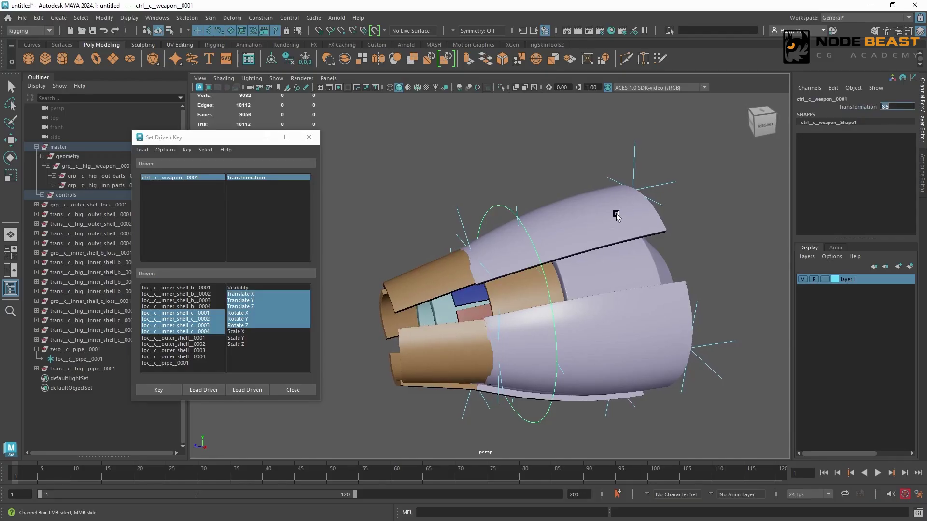
Step: Try to move and rotate the loc__c__inner_shell_c locators to adjust the in-between pose at Transformation 8.5
{"action": "left_click", "coordinate": [212, 313]}
{"action": "key", "text": "w"}
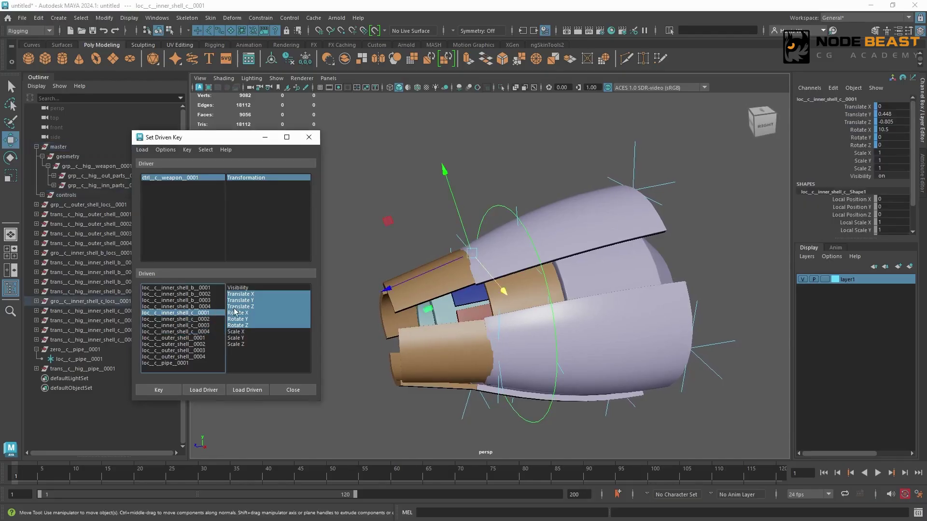
{"action": "left_click_drag", "start_coordinate": [492, 219], "coordinate": [476, 195], "text": "alt"}
{"action": "scroll", "coordinate": [476, 194], "scroll_direction": "up", "scroll_amount": 2}
{"action": "middle_click_drag", "start_coordinate": [476, 194], "coordinate": [524, 187], "text": "alt"}
{"action": "left_click_drag", "start_coordinate": [523, 187], "coordinate": [508, 203], "text": "alt"}
{"action": "left_click_drag", "start_coordinate": [506, 200], "coordinate": [502, 190]}
{"action": "key", "text": "e"}
{"action": "left_click_drag", "start_coordinate": [438, 160], "coordinate": [512, 196]}
{"action": "key", "text": "w"}
{"action": "scroll", "coordinate": [526, 205], "scroll_direction": "up", "scroll_amount": 2}
{"action": "middle_click_drag", "start_coordinate": [570, 237], "coordinate": [528, 209], "text": "alt"}
{"action": "left_click_drag", "start_coordinate": [528, 209], "coordinate": [504, 181], "text": "alt"}
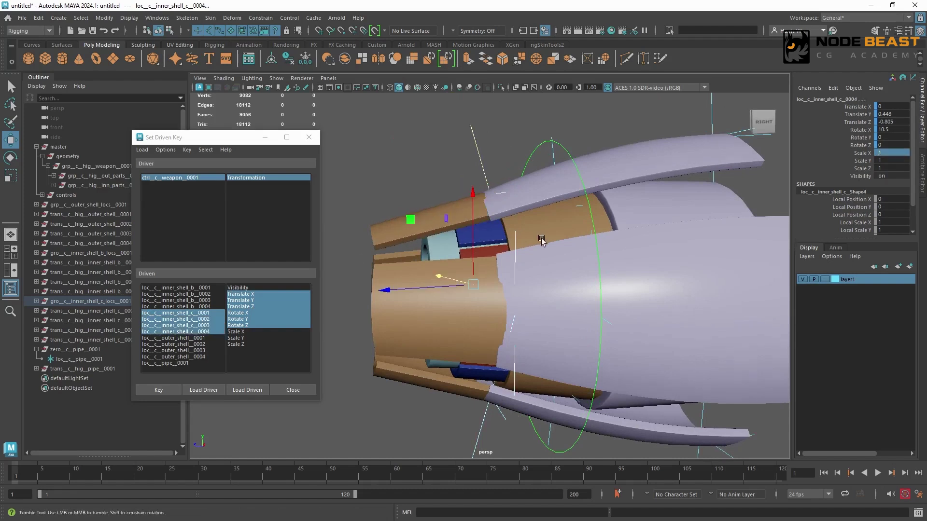
{"action": "left_click_drag", "start_coordinate": [512, 227], "coordinate": [533, 235], "text": "alt"}
{"action": "key", "text": "ctrl+z"}
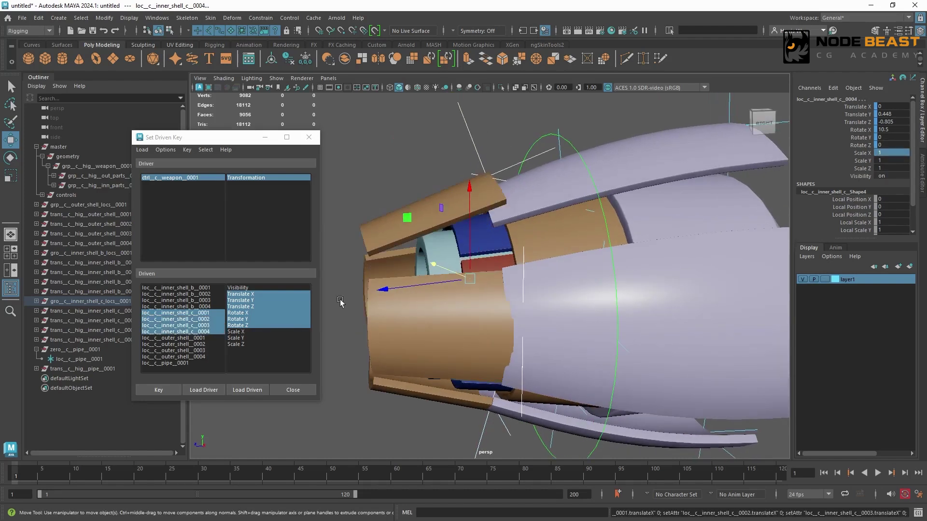
Step: Expand the inner shell C locator group in the outliner and select all four loc__c__inner_shell_c locators
{"action": "left_click_drag", "start_coordinate": [210, 332], "coordinate": [210, 314]}
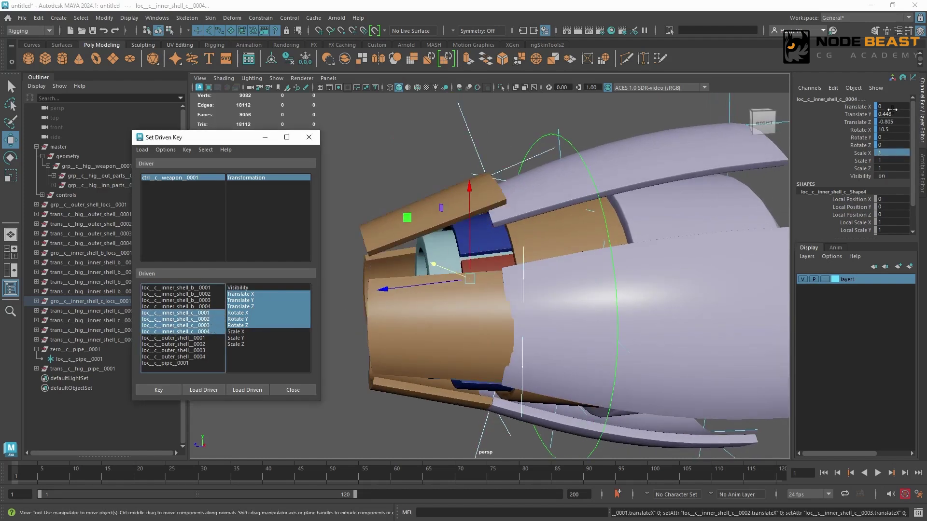
{"action": "left_click_drag", "start_coordinate": [223, 141], "coordinate": [284, 199]}
{"action": "left_click", "coordinate": [36, 301]}
{"action": "left_click", "coordinate": [42, 340]}
{"action": "left_click", "coordinate": [42, 330]}
{"action": "left_click", "coordinate": [42, 321]}
{"action": "left_click", "coordinate": [42, 311]}
{"action": "left_click", "coordinate": [167, 378]}
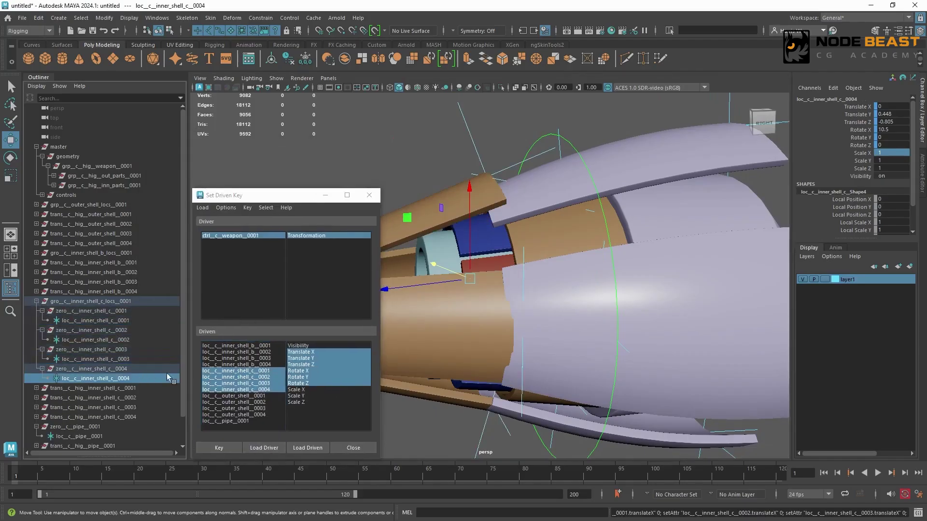
{"action": "left_click", "coordinate": [132, 359], "text": "ctrl"}
{"action": "left_click", "coordinate": [133, 340], "text": "ctrl"}
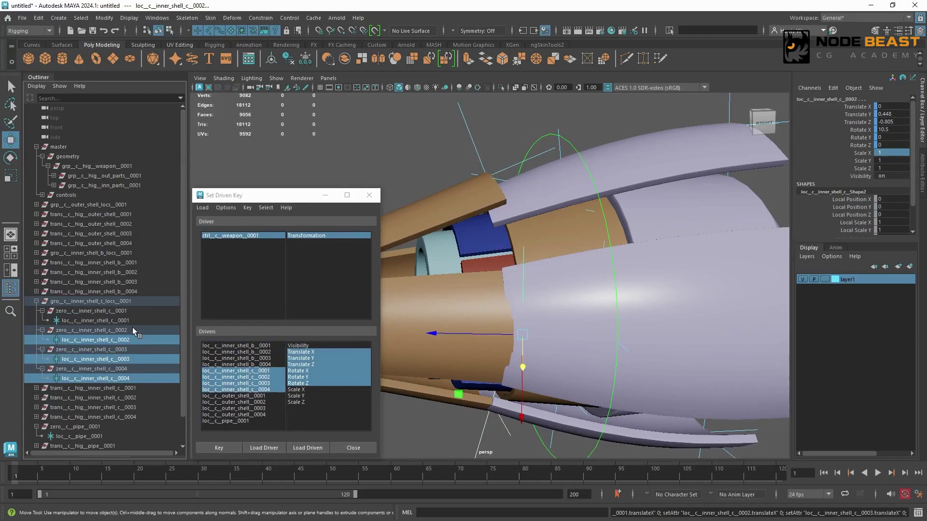
{"action": "left_click", "coordinate": [133, 320], "text": "ctrl"}
Step: Apply Translate Y 0.662, Translate Z -0.758 and Rotate X 15.891 to all four inner shell C locators and set their driven keys
{"action": "left_click", "coordinate": [899, 107]}
{"action": "key", "text": "Tab"}
{"action": "key", "text": "Tab"}
{"action": "key", "text": "Tab"}
{"action": "key", "text": "Tab"}
{"action": "key", "text": "Tab"}
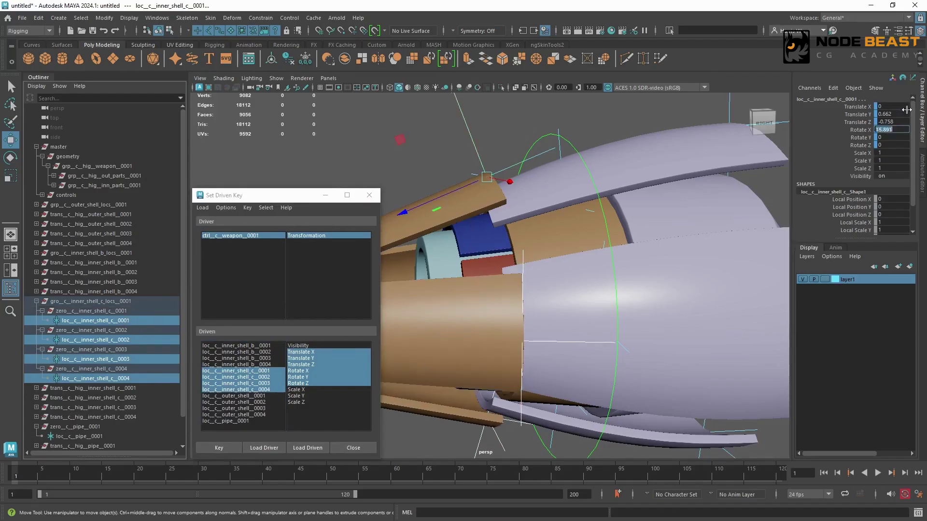
{"action": "right_click_drag", "start_coordinate": [577, 242], "coordinate": [552, 227], "text": "alt"}
{"action": "left_click_drag", "start_coordinate": [552, 227], "coordinate": [472, 234], "text": "alt"}
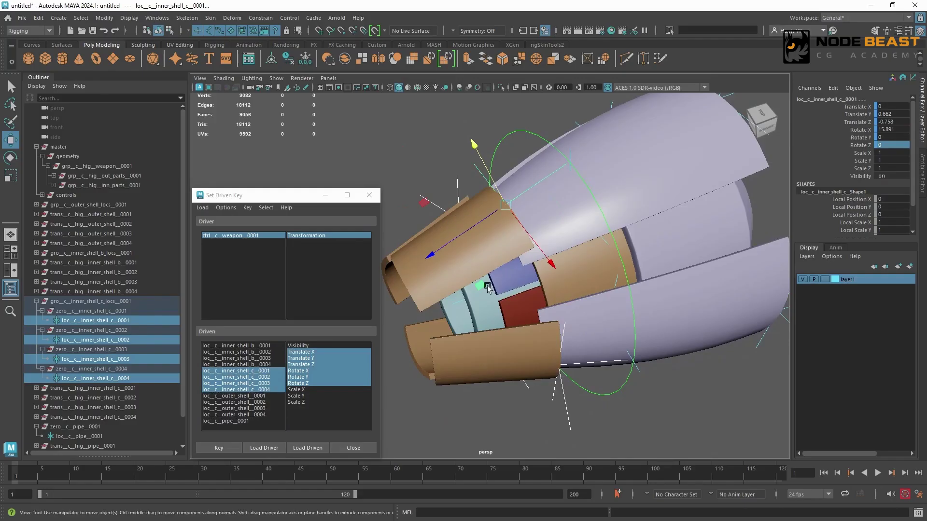
{"action": "left_click", "coordinate": [218, 448]}
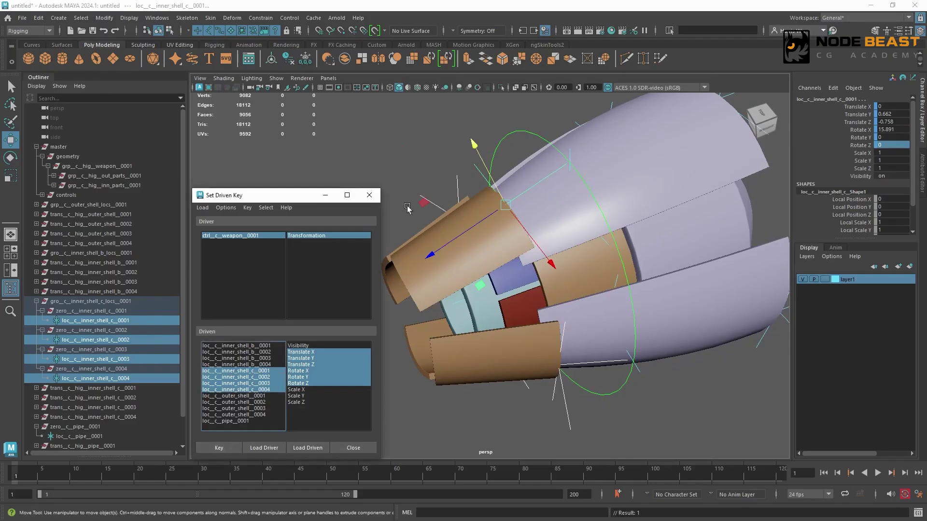
Step: Test the transformation on ctrl__c__weapon__0001 and set Transformation to 8.5
{"action": "left_click", "coordinate": [509, 133]}
{"action": "right_click_drag", "start_coordinate": [617, 149], "coordinate": [565, 157], "text": "alt"}
{"action": "left_click_drag", "start_coordinate": [565, 157], "coordinate": [600, 144], "text": "alt"}
{"action": "left_click", "coordinate": [858, 107]}
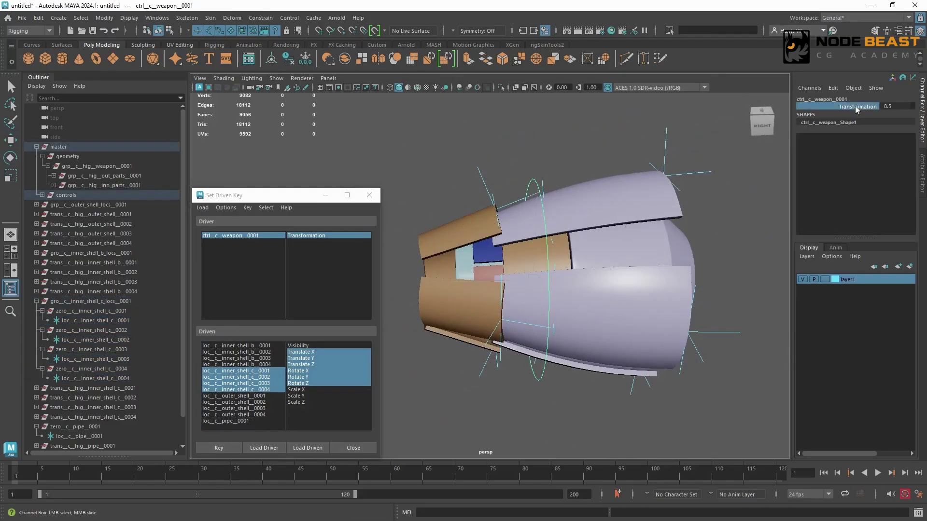
{"action": "middle_click_drag", "start_coordinate": [512, 183], "coordinate": [550, 184], "text": "alt"}
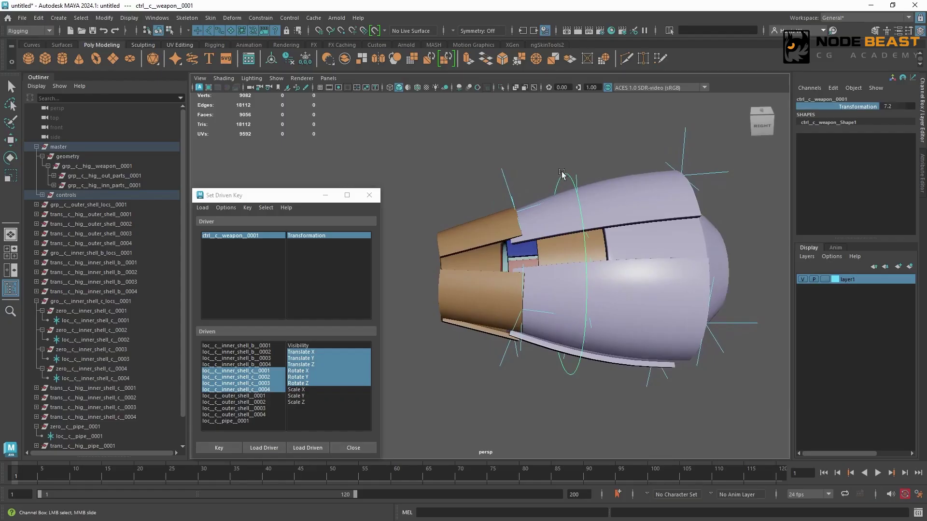
{"action": "left_click", "coordinate": [900, 107]}
{"action": "type", "text": "8.5"}
{"action": "key", "text": "Return"}
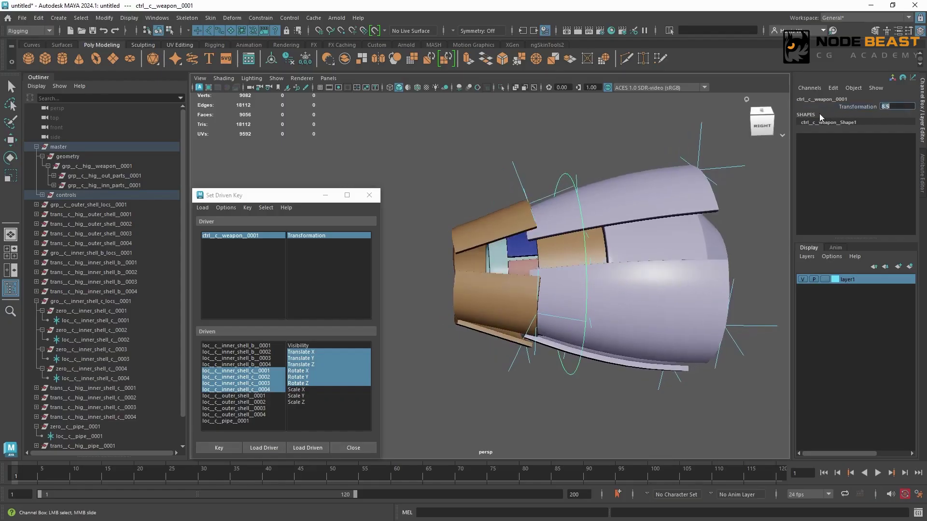
Step: Move the four loc__c__outer_shell locators to Translate Y 0.735 and Translate Z -2.294 and set their driven keys at Transformation 8.5
{"action": "left_click", "coordinate": [693, 145]}
{"action": "middle_click_drag", "start_coordinate": [681, 181], "coordinate": [606, 172], "text": "alt"}
{"action": "left_click", "coordinate": [649, 361]}
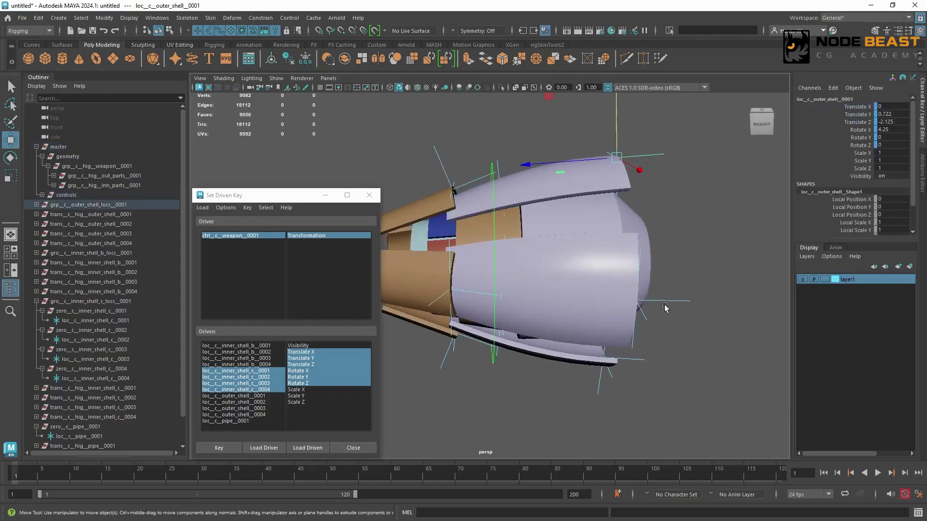
{"action": "left_click", "coordinate": [641, 360], "text": "shift"}
{"action": "left_click_drag", "start_coordinate": [664, 359], "coordinate": [620, 368], "text": "alt"}
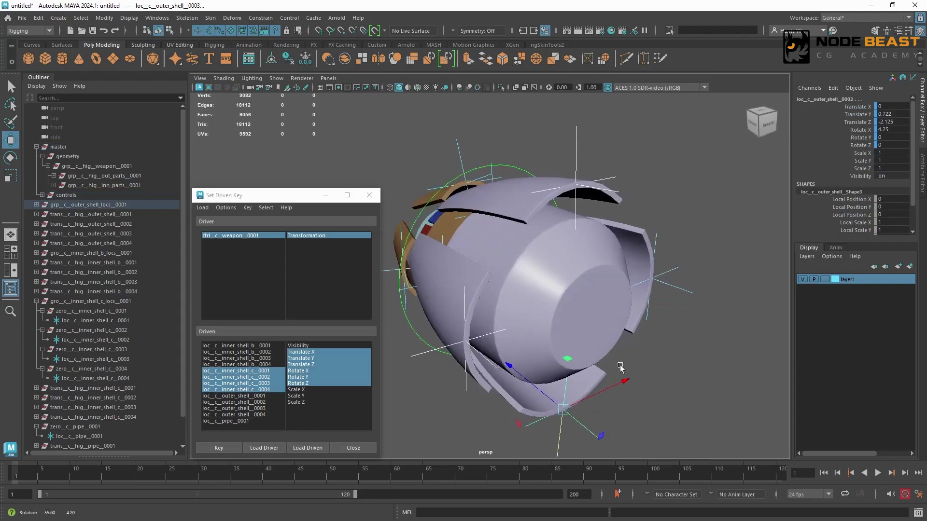
{"action": "left_click", "coordinate": [687, 291], "text": "shift"}
{"action": "left_click_drag", "start_coordinate": [609, 318], "coordinate": [532, 228], "text": "alt"}
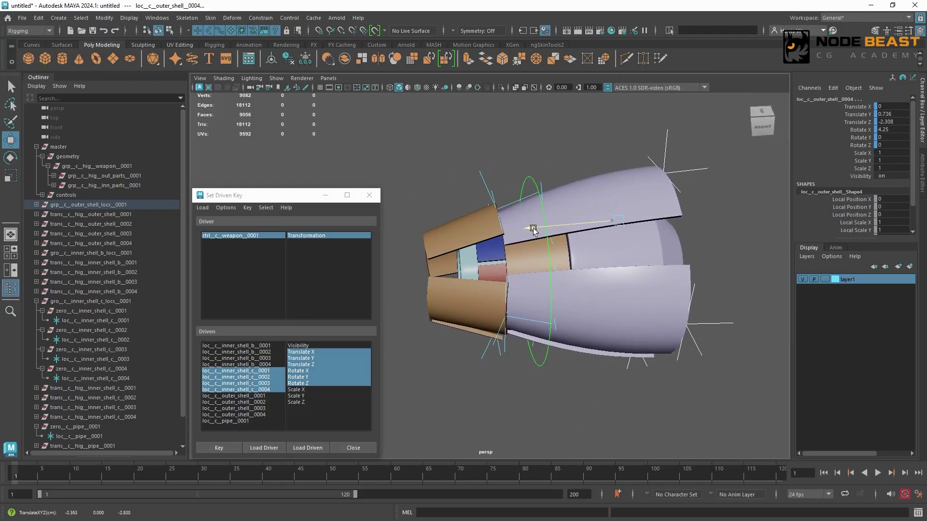
{"action": "left_click", "coordinate": [556, 240]}
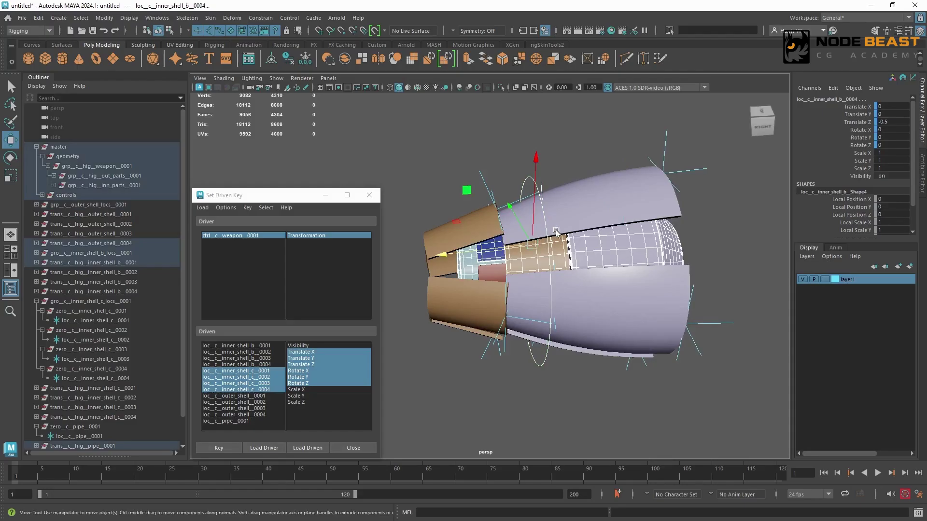
{"action": "left_click", "coordinate": [568, 223]}
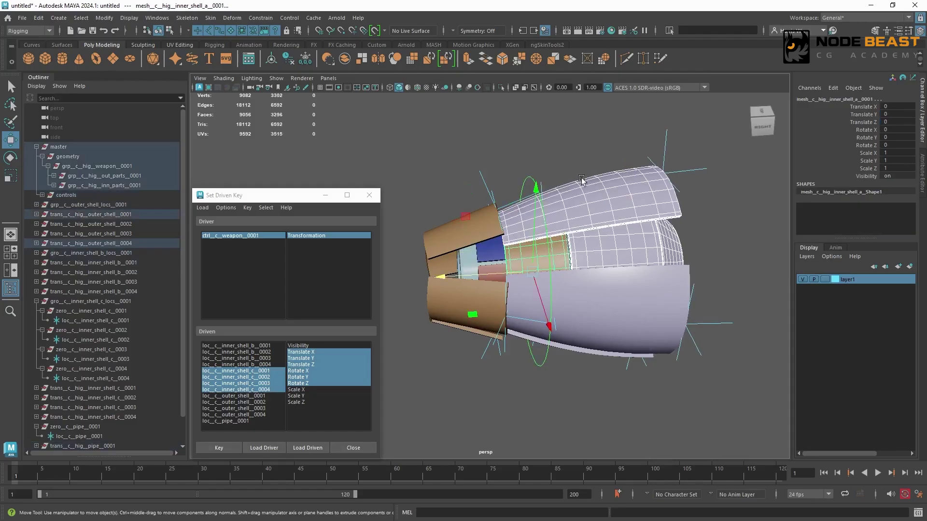
{"action": "left_click", "coordinate": [574, 147]}
{"action": "left_click_drag", "start_coordinate": [239, 396], "coordinate": [268, 417]}
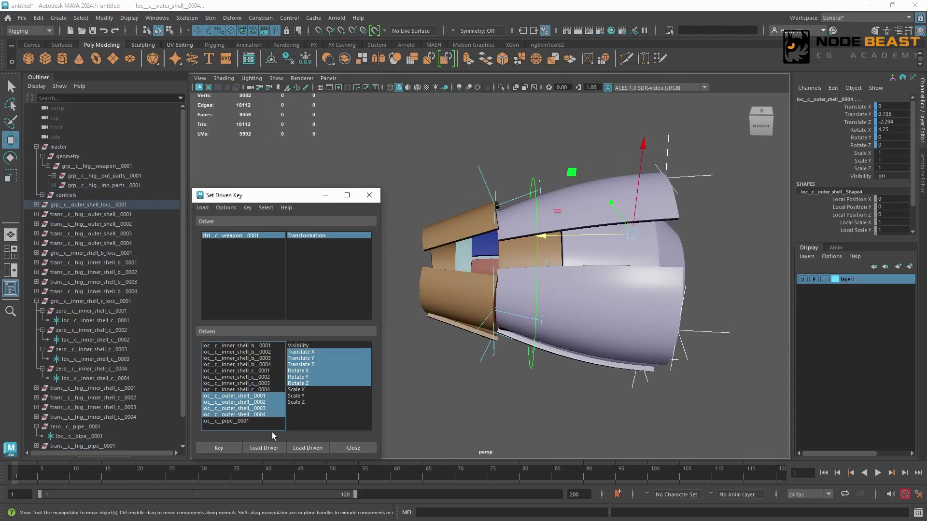
Step: Scrub Transformation on ctrl__c__weapon__0001 to check how the outer and inner shells move together
{"action": "left_click", "coordinate": [537, 180]}
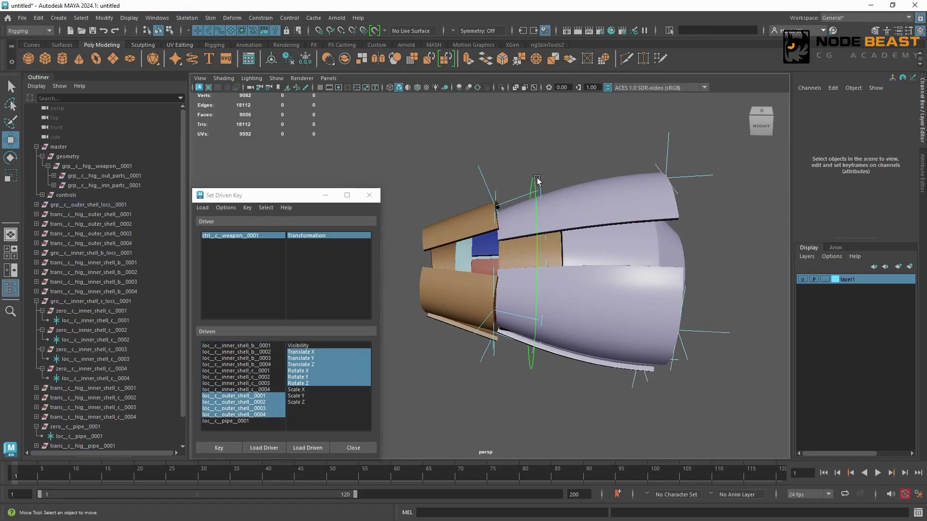
{"action": "left_click", "coordinate": [537, 180]}
{"action": "left_click", "coordinate": [857, 106]}
{"action": "middle_click_drag", "start_coordinate": [673, 160], "coordinate": [570, 186]}
Step: Move the four inner shell C locators to Translate Y 0.654 and Translate Z -0.729 and update their driven keys
{"action": "key", "text": "w"}
{"action": "left_click", "coordinate": [486, 244]}
{"action": "left_click_drag", "start_coordinate": [269, 371], "coordinate": [264, 389]}
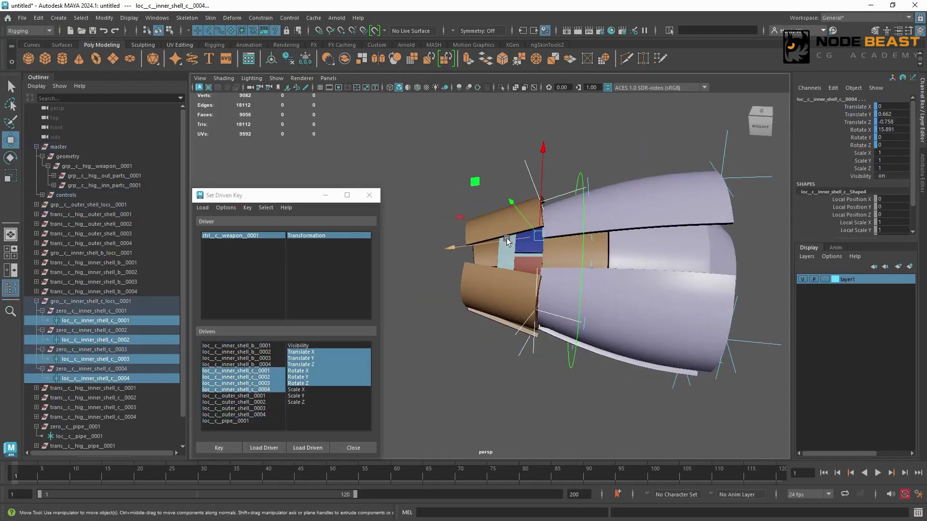
{"action": "middle_click_drag", "start_coordinate": [508, 240], "coordinate": [507, 240]}
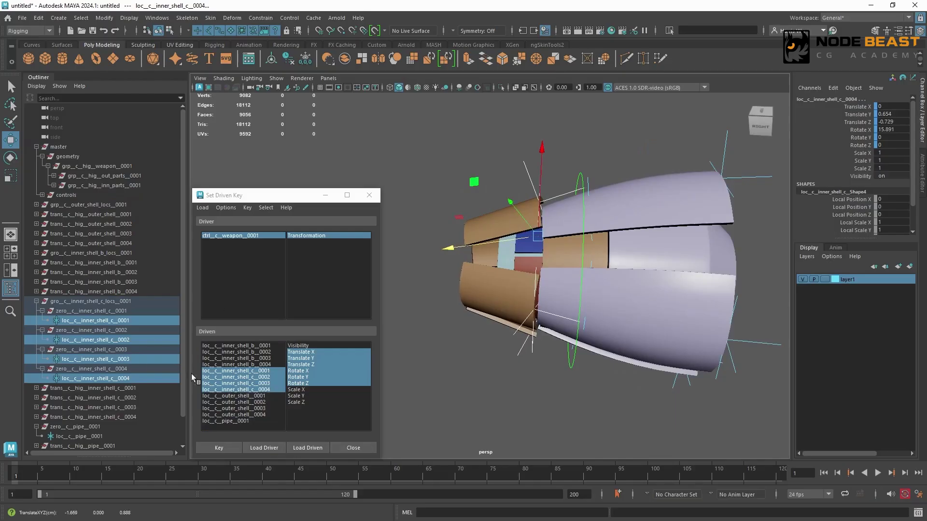
{"action": "left_click", "coordinate": [219, 448]}
Step: Test the weapon control's Transformation up to 10 with the adjusted inner shell C pose
{"action": "left_click", "coordinate": [514, 171]}
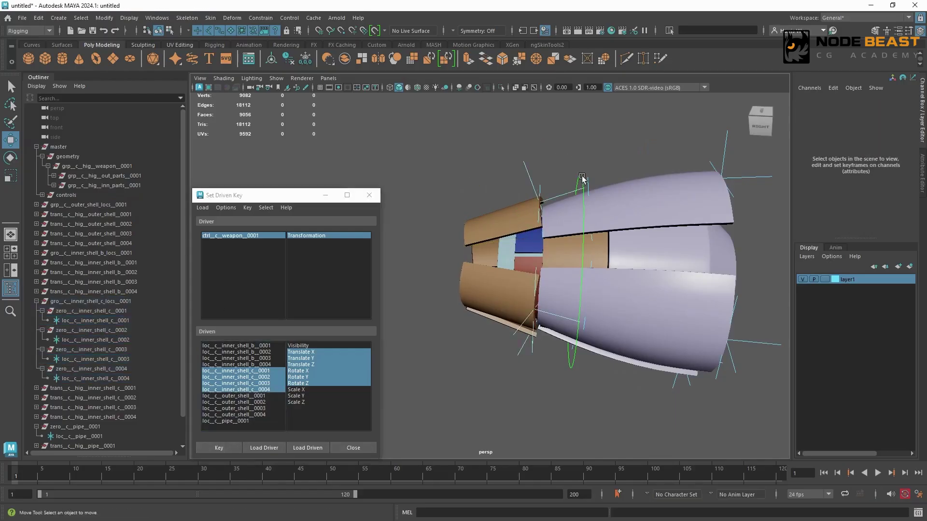
{"action": "left_click", "coordinate": [582, 179]}
{"action": "left_click", "coordinate": [863, 106]}
{"action": "middle_click_drag", "start_coordinate": [645, 166], "coordinate": [610, 177]}
Step: Open the driven-key curves of all shell and pipe locators in the Graph Editor and make their keys' tangents linear
{"action": "left_click_drag", "start_coordinate": [241, 346], "coordinate": [242, 425]}
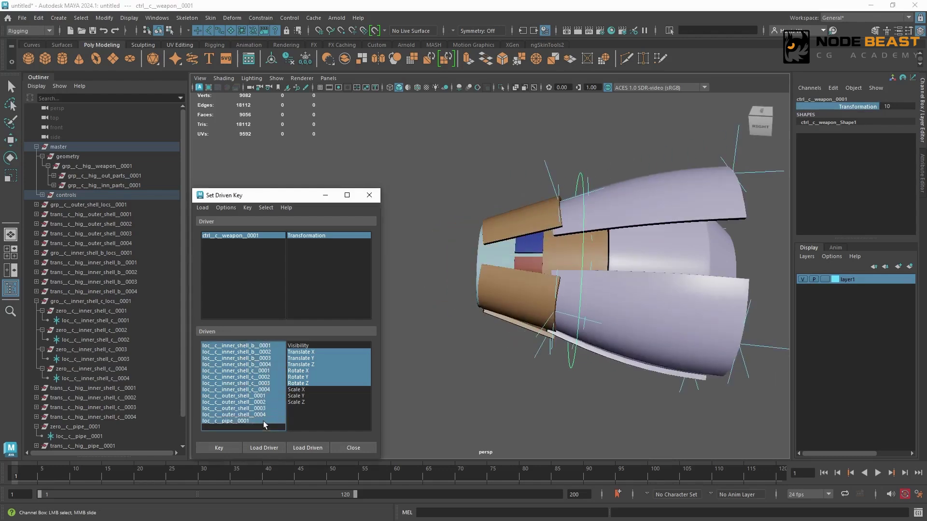
{"action": "left_click", "coordinate": [157, 18]}
{"action": "mouse_move", "coordinate": [208, 87]}
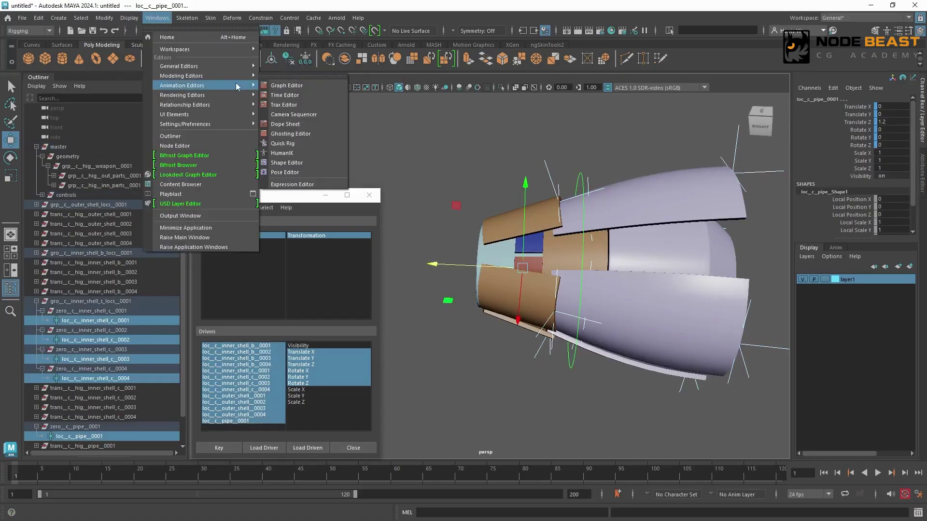
{"action": "left_click", "coordinate": [290, 87]}
{"action": "scroll", "coordinate": [494, 215], "scroll_direction": "down", "scroll_amount": 5}
{"action": "scroll", "coordinate": [394, 251], "scroll_direction": "up", "scroll_amount": 3}
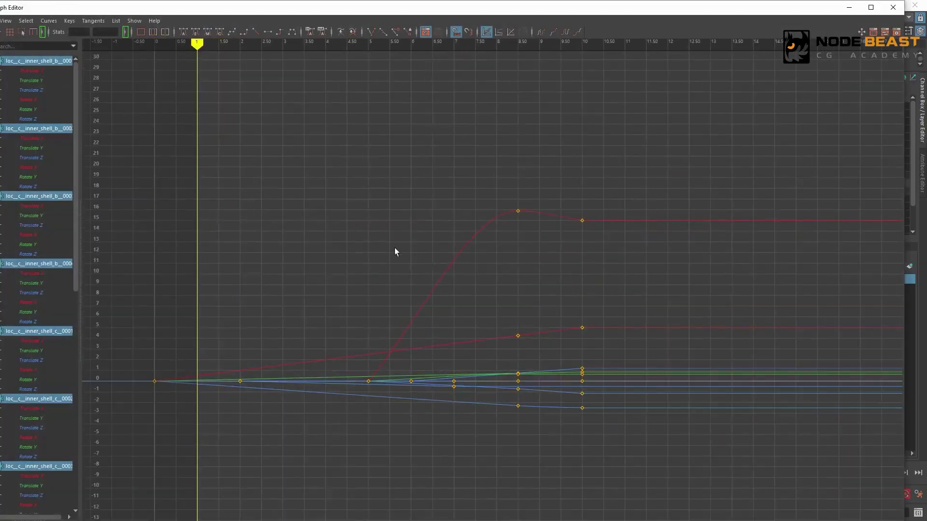
{"action": "left_click_drag", "start_coordinate": [193, 186], "coordinate": [612, 482]}
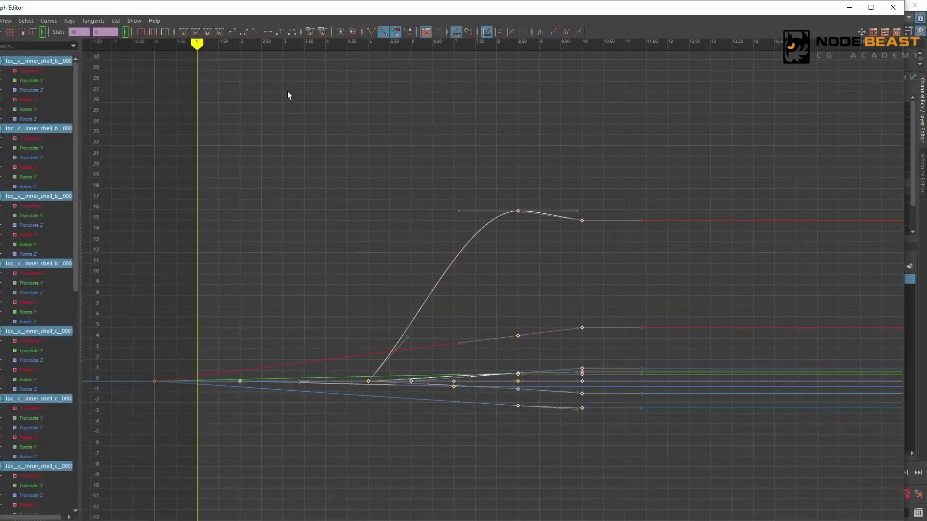
{"action": "left_click", "coordinate": [255, 31]}
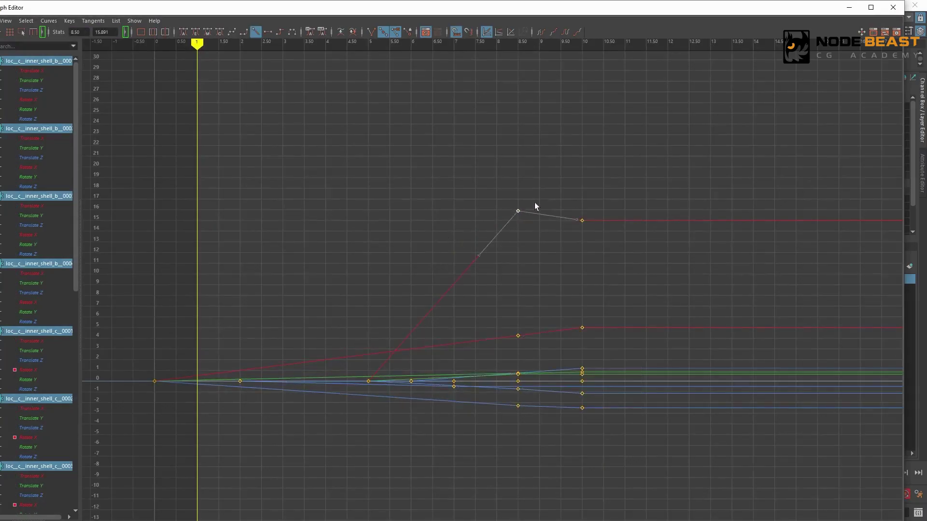
{"action": "left_click", "coordinate": [893, 7]}
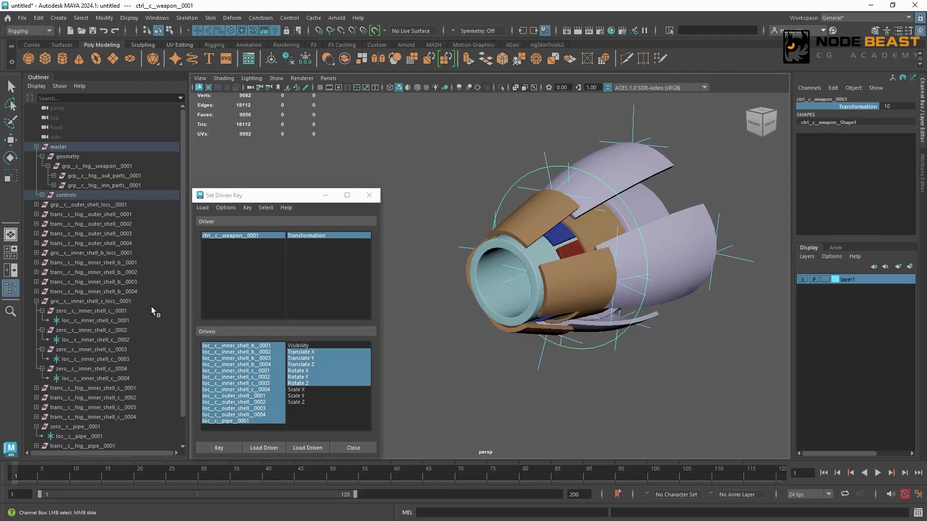
Step: Examine the inner shell C locator group and its opened panels from several angles
{"action": "left_click_drag", "start_coordinate": [415, 207], "coordinate": [498, 211], "text": "alt"}
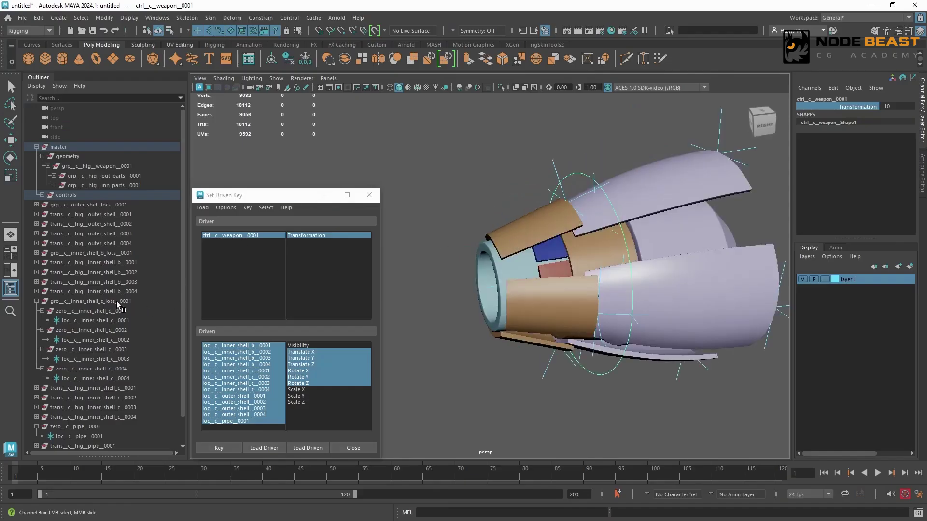
{"action": "left_click", "coordinate": [117, 302]}
{"action": "key", "text": "e"}
{"action": "left_click_drag", "start_coordinate": [577, 230], "coordinate": [620, 227], "text": "alt"}
{"action": "left_click_drag", "start_coordinate": [615, 202], "coordinate": [516, 329]}
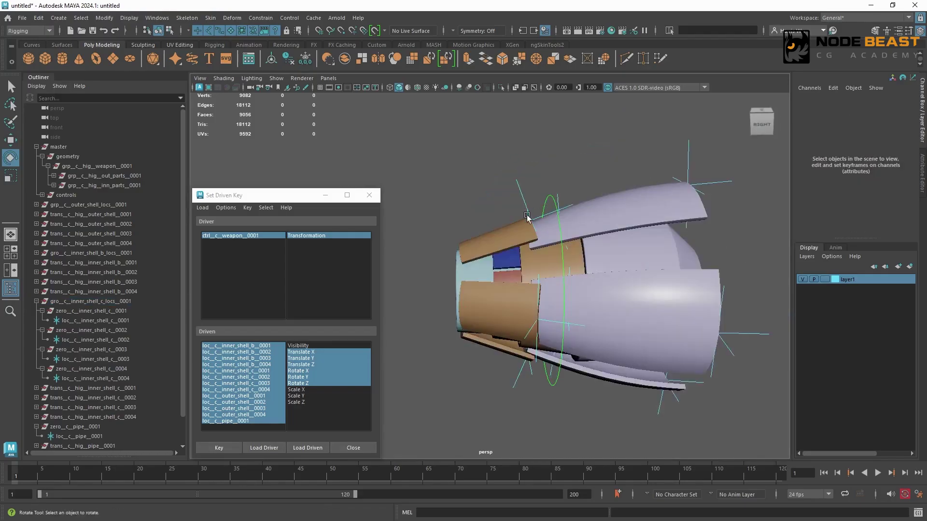
{"action": "mouse_move", "coordinate": [525, 231]}
{"action": "left_mouse_down", "text": "alt"}
{"action": "mouse_move", "coordinate": [545, 228]}
{"action": "mouse_move", "coordinate": [533, 233]}
{"action": "left_mouse_up", "text": "alt"}
Step: Delete the Rotate X driven key at 8.5 on loc__c__inner_shell_c__0001 in the Graph Editor
{"action": "left_click", "coordinate": [528, 205]}
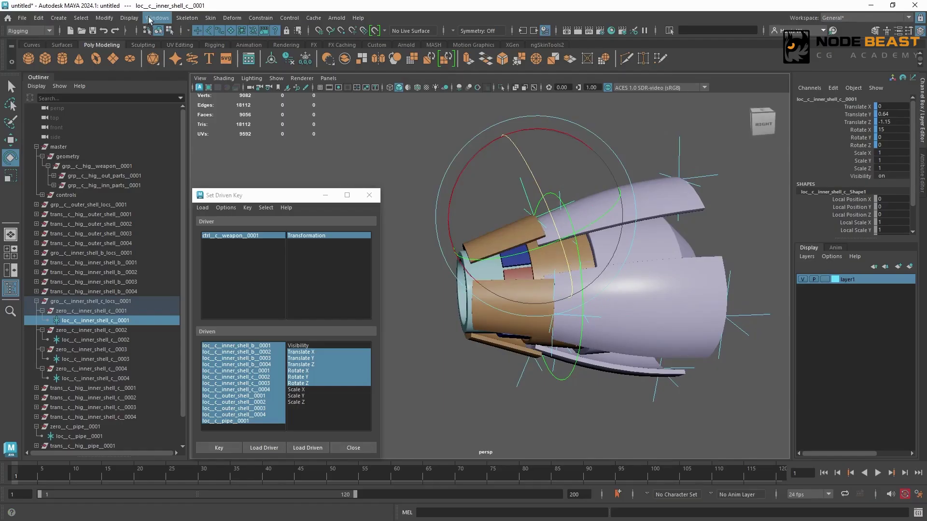
{"action": "left_click", "coordinate": [151, 19]}
{"action": "mouse_move", "coordinate": [217, 83]}
{"action": "left_click", "coordinate": [290, 83]}
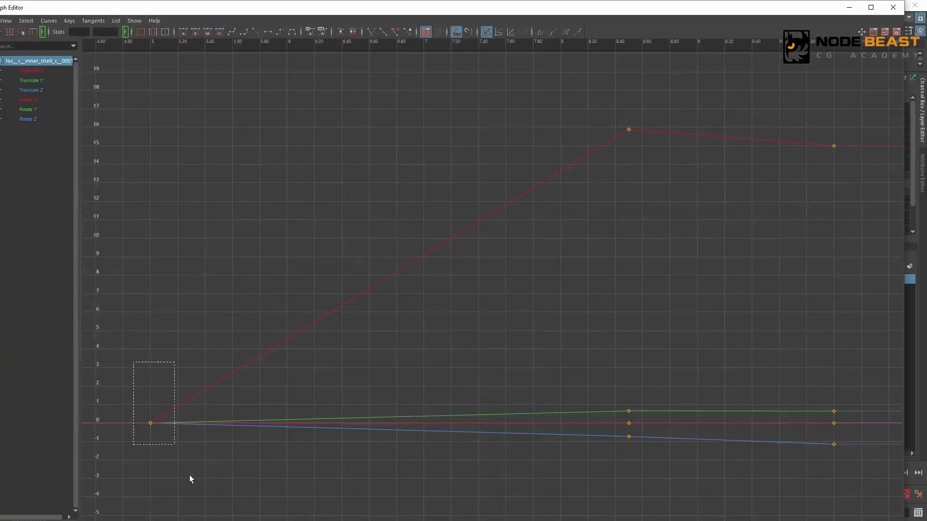
{"action": "left_click_drag", "start_coordinate": [189, 476], "coordinate": [188, 473]}
{"action": "left_click_drag", "start_coordinate": [804, 104], "coordinate": [850, 480]}
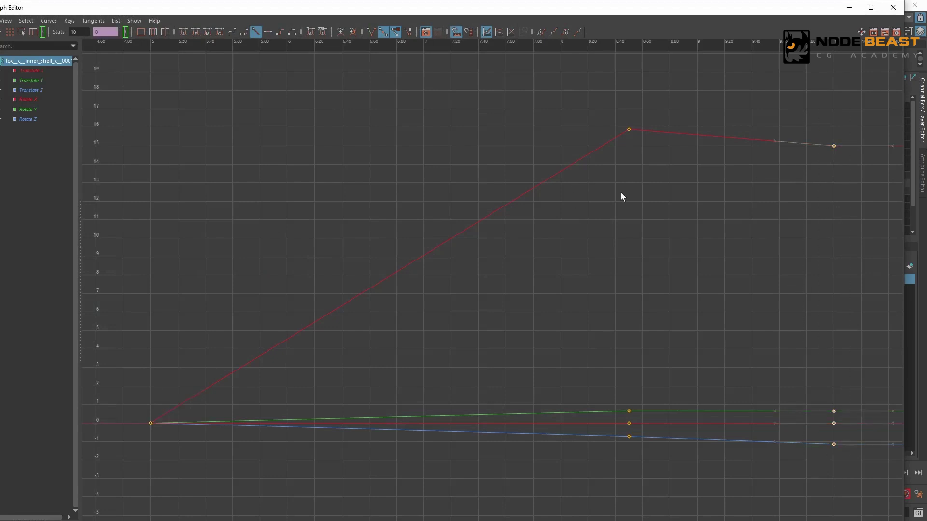
{"action": "left_click_drag", "start_coordinate": [609, 112], "coordinate": [652, 179]}
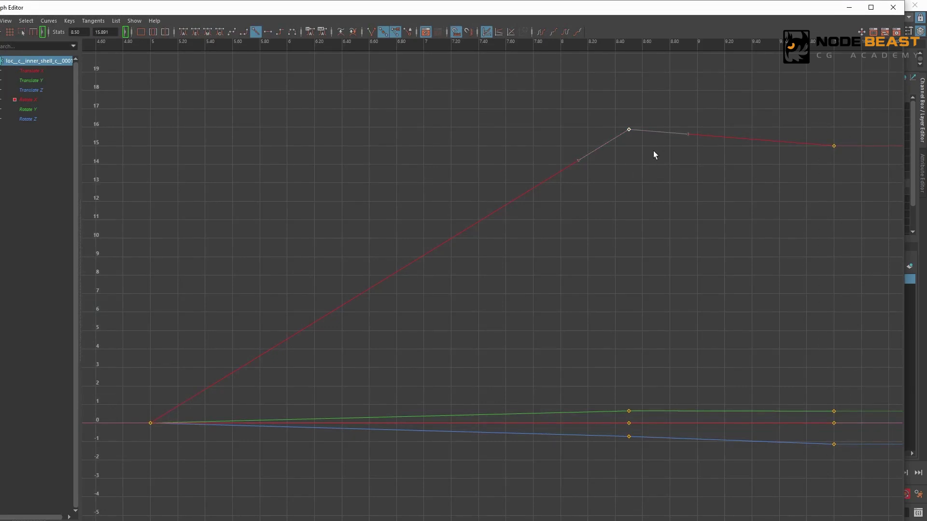
{"action": "key", "text": "Delete"}
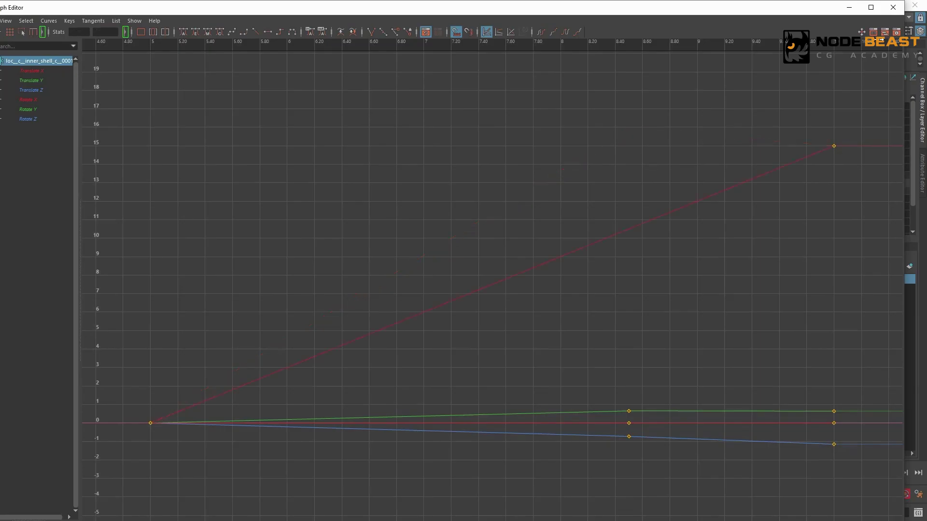
{"action": "left_click", "coordinate": [893, 7]}
Step: Scrub the weapon control's Transformation to check the first inner shell C panel's rotation
{"action": "left_click", "coordinate": [549, 194]}
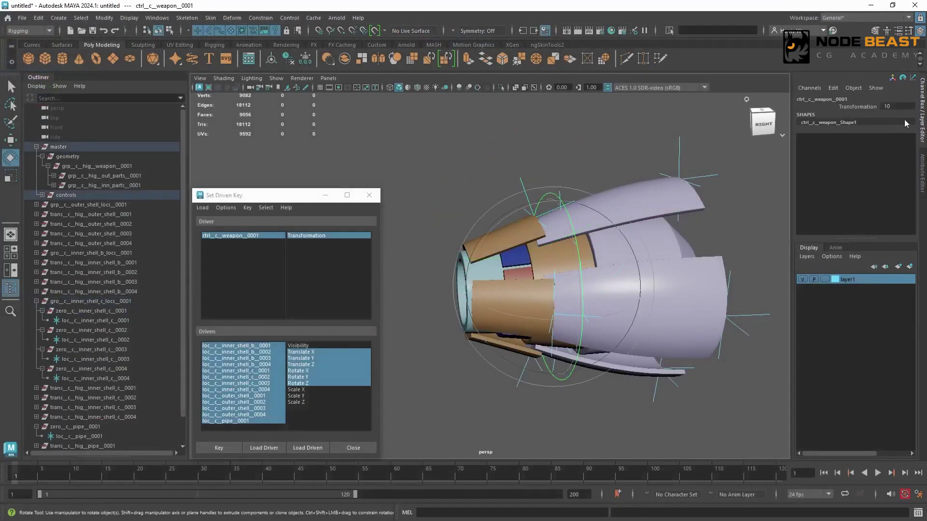
{"action": "left_click", "coordinate": [862, 107]}
{"action": "mouse_move", "coordinate": [548, 202]}
{"action": "middle_mouse_down"}
{"action": "mouse_move", "coordinate": [512, 204]}
{"action": "mouse_move", "coordinate": [557, 189]}
{"action": "middle_mouse_up"}
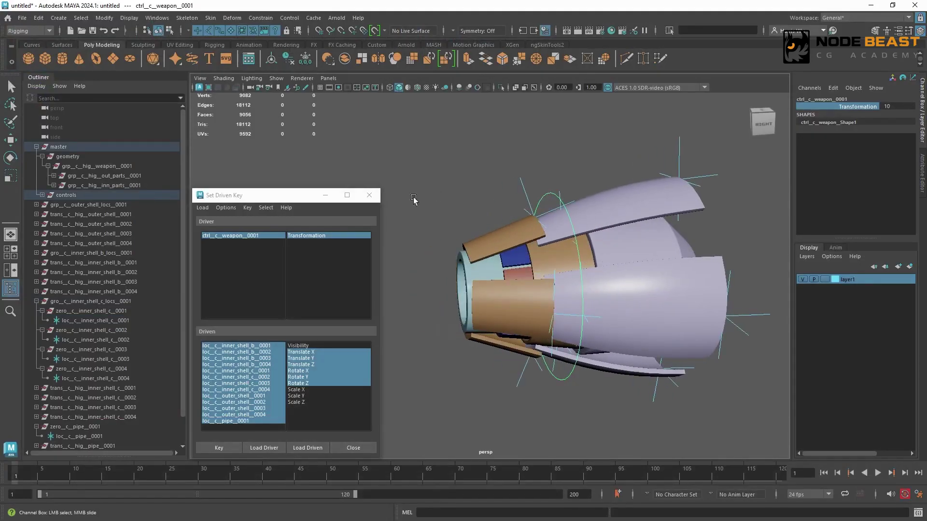
Step: Load the gro__c__inner_shell_c_locs__0001 group as the driven object and choose its Rotate Z as the driven attribute
{"action": "left_click", "coordinate": [124, 304]}
{"action": "key", "text": "e"}
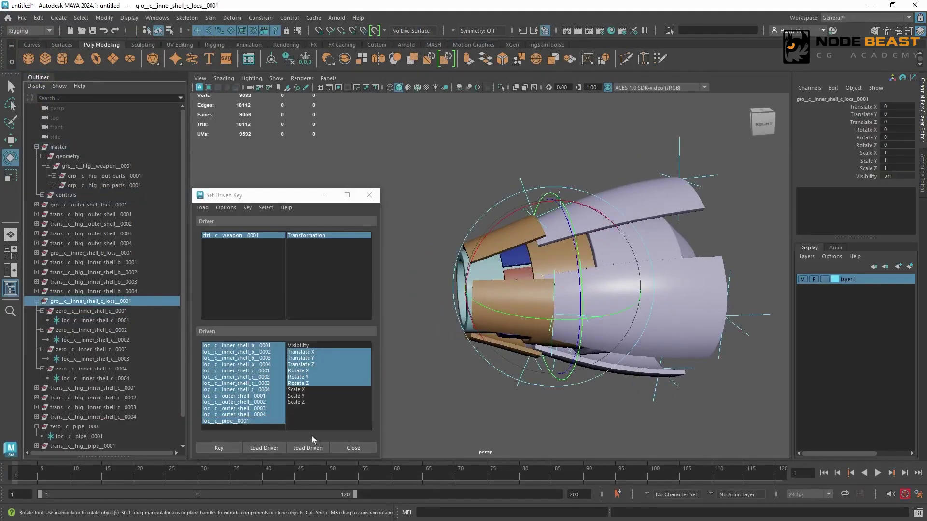
{"action": "left_click", "coordinate": [308, 448]}
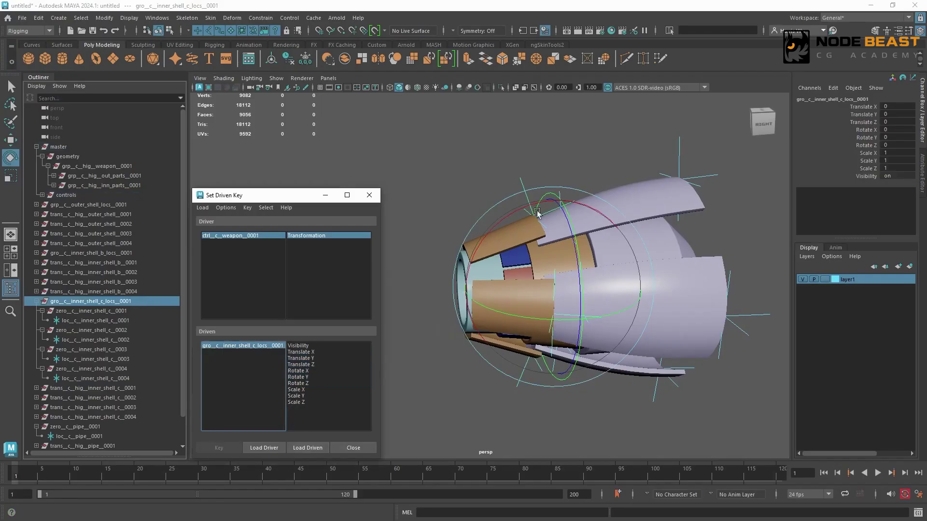
{"action": "left_click_drag", "start_coordinate": [565, 243], "coordinate": [544, 345]}
{"action": "key", "text": "ctrl+z"}
{"action": "left_click", "coordinate": [298, 383]}
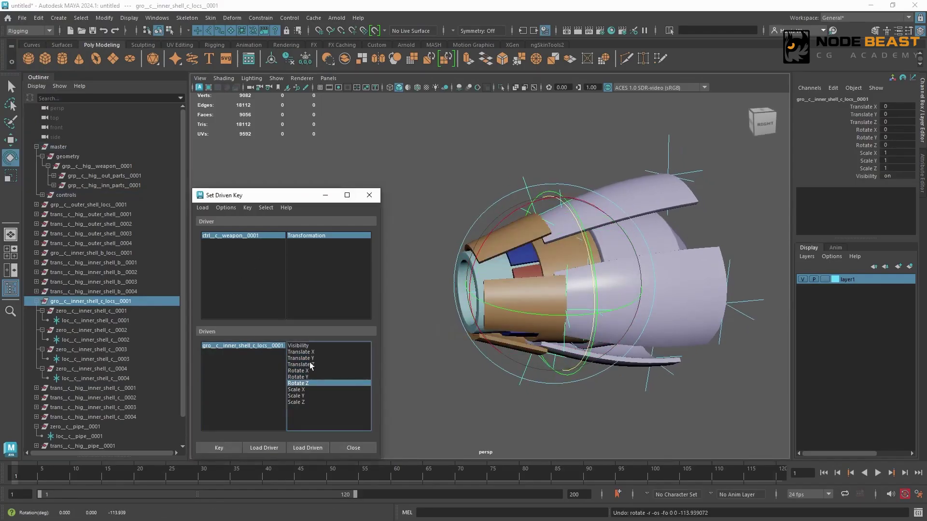
Step: Set the weapon control's Transformation to 5 and set a driven key on the inner shell C locator group's Rotate Z
{"action": "left_click", "coordinate": [275, 236]}
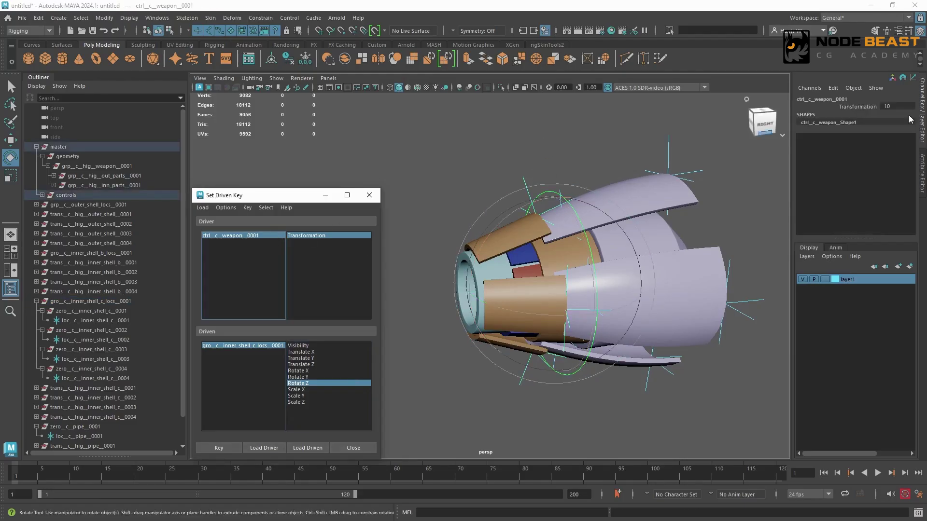
{"action": "left_click", "coordinate": [887, 106]}
{"action": "type", "text": "5"}
{"action": "key", "text": "Return"}
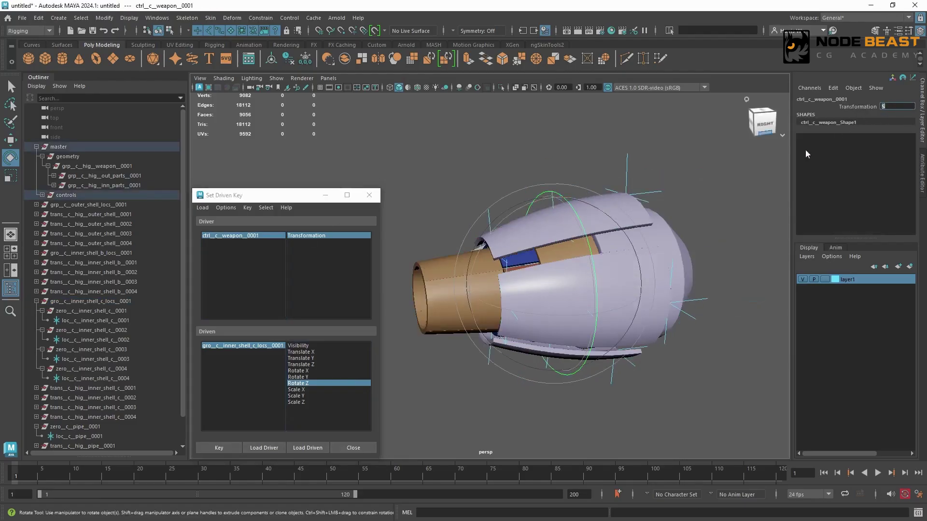
{"action": "left_click", "coordinate": [218, 448]}
{"action": "left_click", "coordinate": [243, 346]}
{"action": "left_click", "coordinate": [268, 235]}
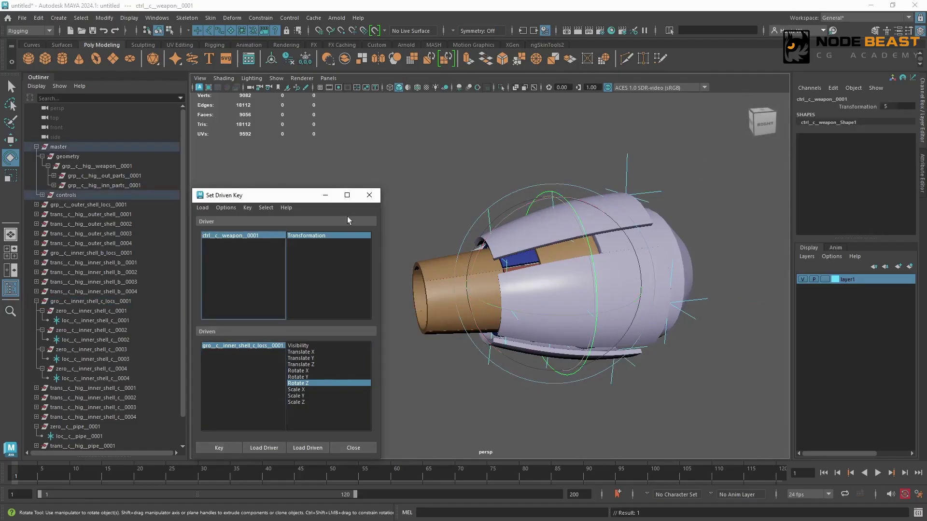
Step: With Transformation at 10, key the inner shell C locator group's Rotate Z at 360 and scrub Transformation to check it
{"action": "left_click", "coordinate": [886, 106]}
{"action": "type", "text": "10"}
{"action": "key", "text": "Return"}
{"action": "left_click", "coordinate": [280, 345]}
{"action": "left_click", "coordinate": [897, 145]}
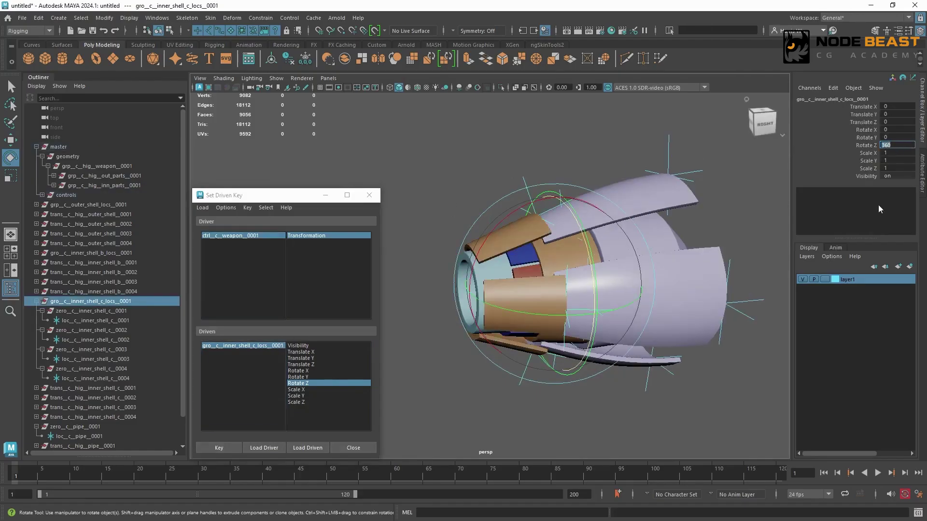
{"action": "left_click", "coordinate": [218, 448]}
{"action": "left_click", "coordinate": [816, 107]}
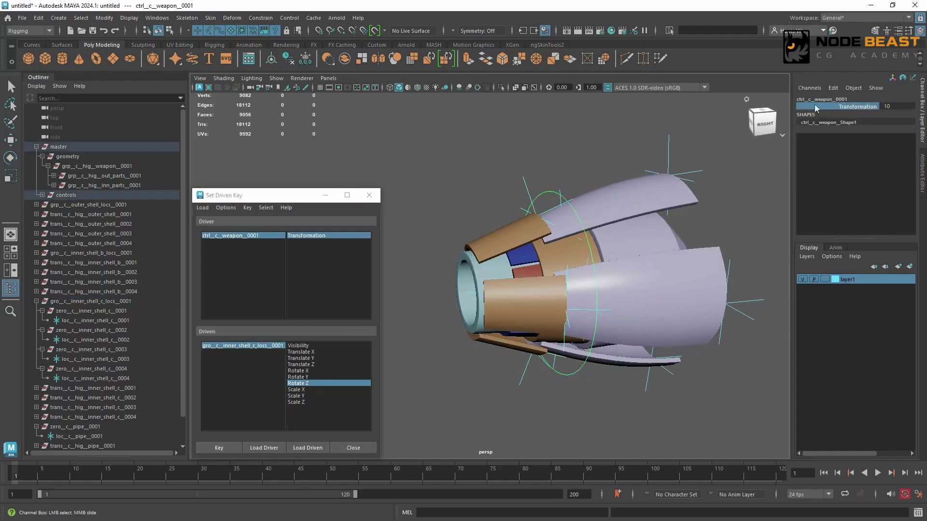
{"action": "mouse_move", "coordinate": [522, 175]}
{"action": "middle_mouse_down"}
{"action": "mouse_move", "coordinate": [483, 172]}
{"action": "mouse_move", "coordinate": [517, 166]}
{"action": "middle_mouse_up"}
Step: Try rotating the gro__c__inner_shell_b_locs__0001 group around Z, and undo the rotation
{"action": "left_click", "coordinate": [522, 266]}
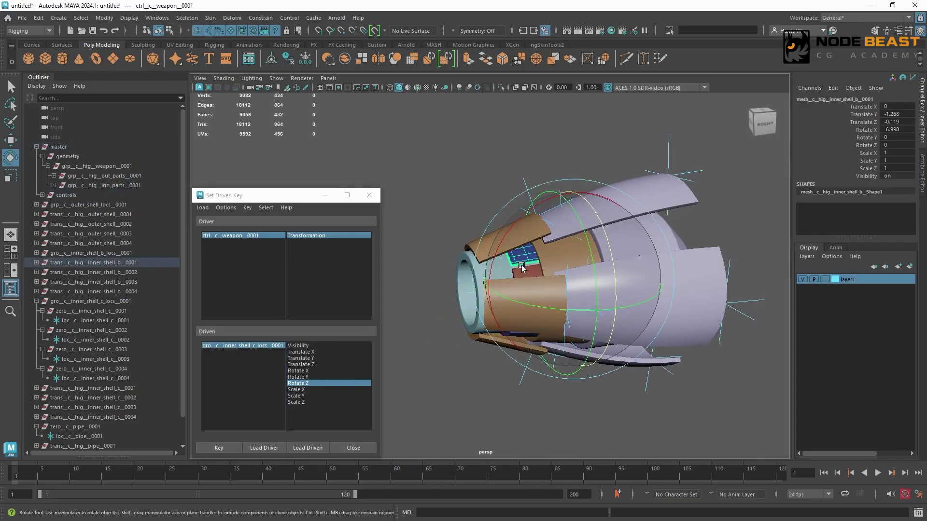
{"action": "left_click", "coordinate": [133, 262]}
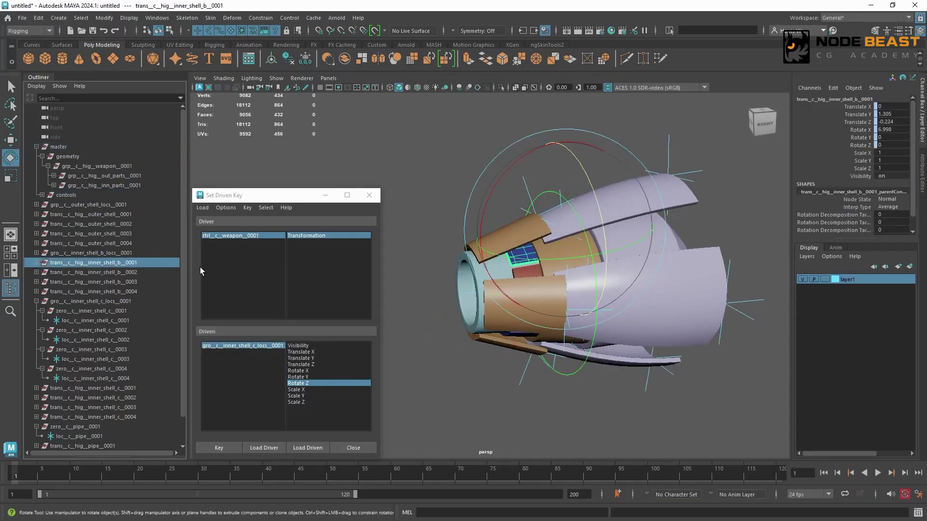
{"action": "left_click", "coordinate": [136, 253]}
{"action": "key", "text": "ctrl+z"}
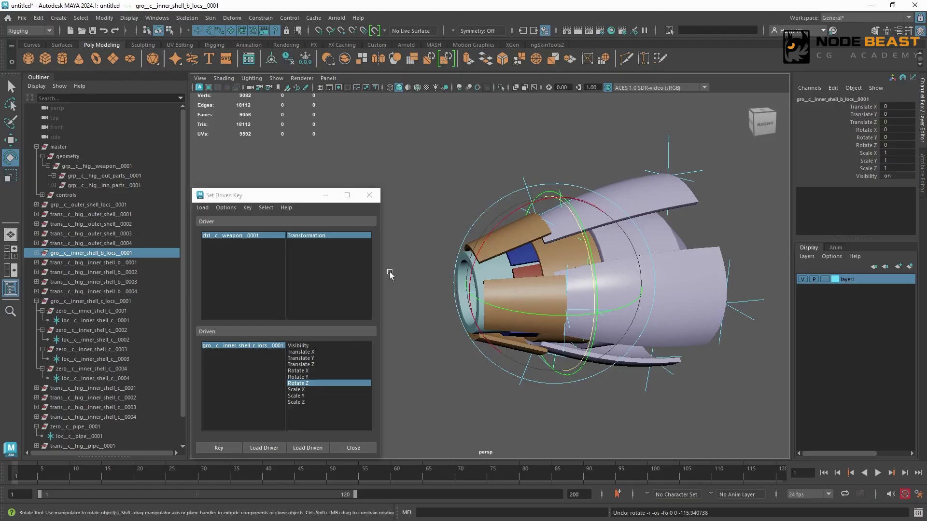
Step: Set the weapon control's Transformation to 2 and load gro__c__inner_shell_b_locs__0001 as driven with Rotate Z chosen
{"action": "left_click", "coordinate": [468, 165]}
{"action": "left_click", "coordinate": [550, 193]}
{"action": "left_click", "coordinate": [896, 106]}
{"action": "type", "text": "2"}
{"action": "key", "text": "Return"}
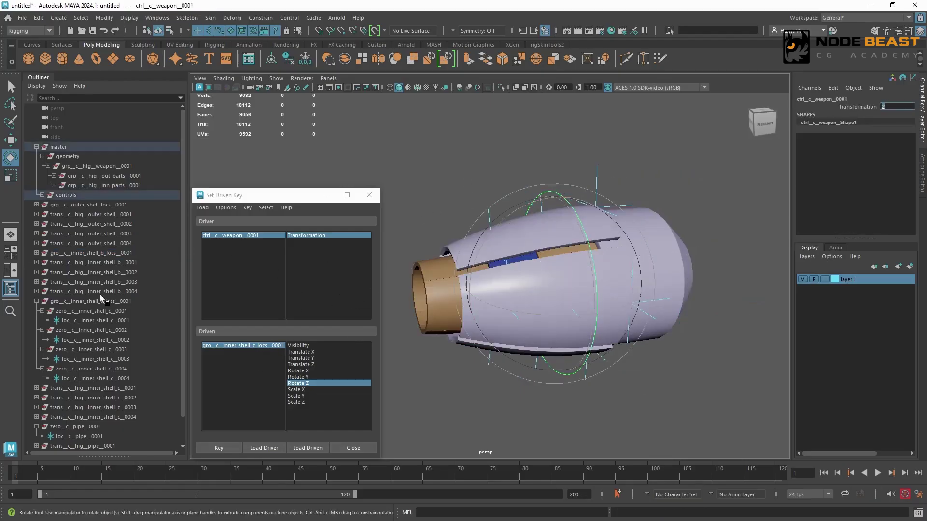
{"action": "left_click", "coordinate": [79, 253]}
{"action": "left_click", "coordinate": [307, 448]}
{"action": "left_click", "coordinate": [298, 383]}
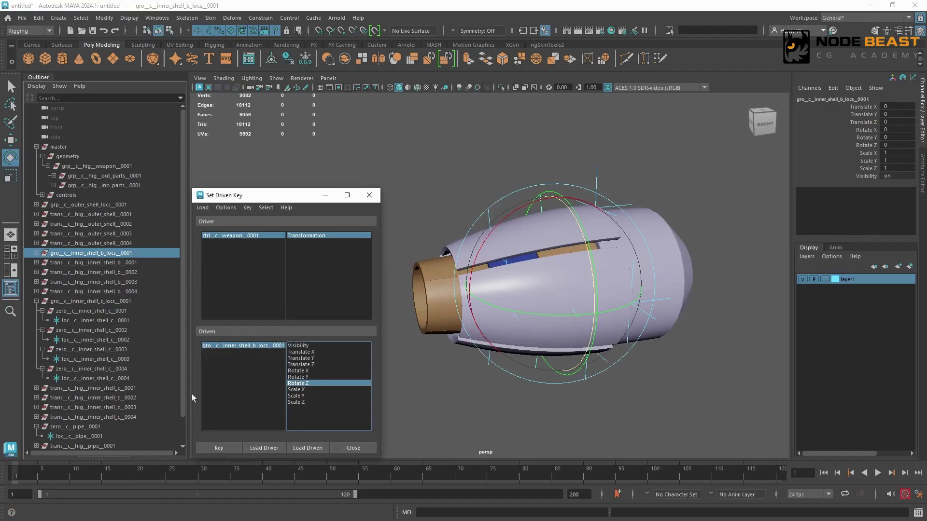
Step: With Transformation at 7, set the inner shell B locator group's Rotate Z to -180 and set a driven key
{"action": "left_click", "coordinate": [564, 189]}
{"action": "left_click", "coordinate": [884, 106]}
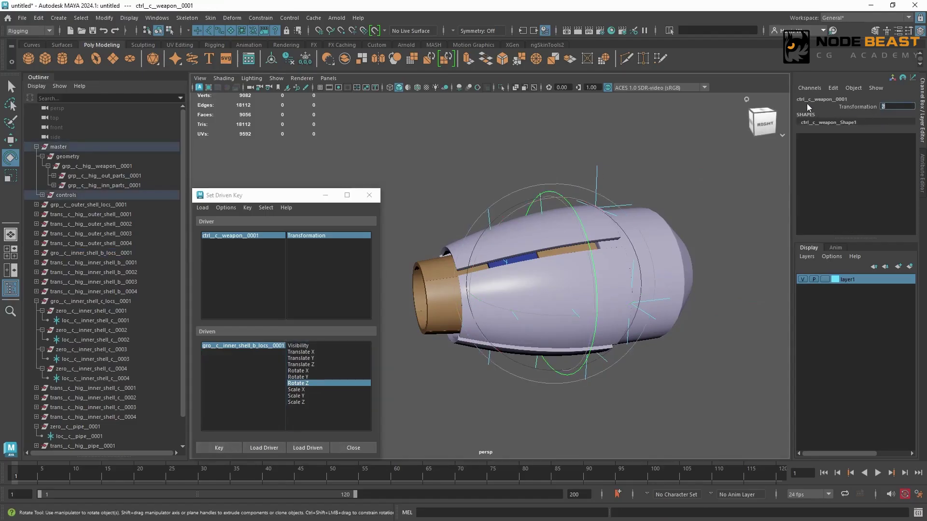
{"action": "type", "text": "7"}
{"action": "key", "text": "Return"}
{"action": "left_click", "coordinate": [92, 253]}
{"action": "left_click", "coordinate": [886, 145]}
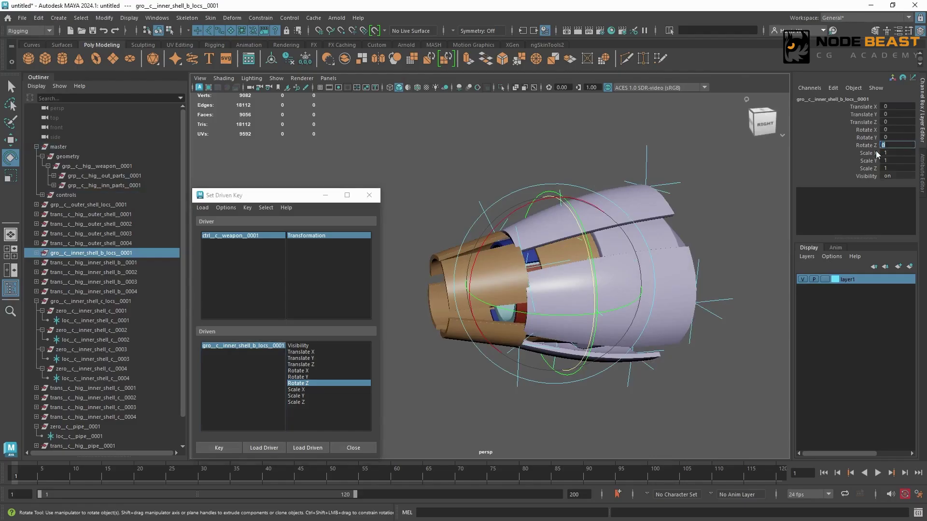
{"action": "type", "text": "0"}
{"action": "key", "text": "Return"}
{"action": "left_click", "coordinate": [222, 450]}
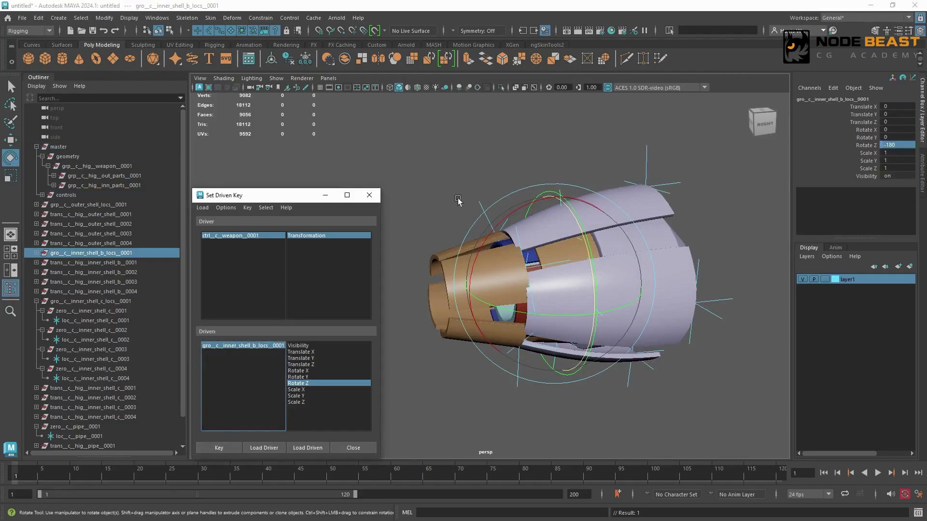
Step: Scrub the weapon control's Transformation up to 10 to check the inner shell rotations, and close the Set Driven Key window
{"action": "left_click", "coordinate": [535, 199]}
{"action": "middle_click_drag", "start_coordinate": [535, 199], "coordinate": [597, 166]}
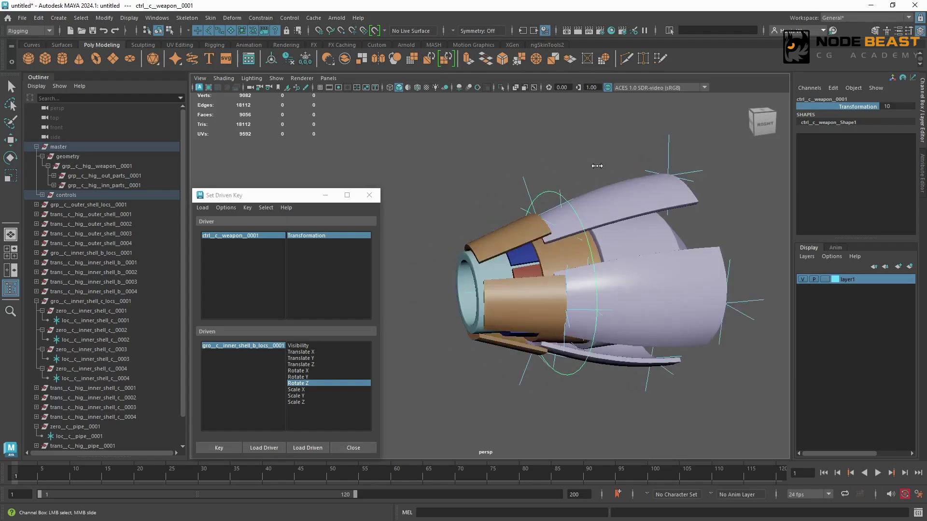
{"action": "left_click", "coordinate": [370, 195]}
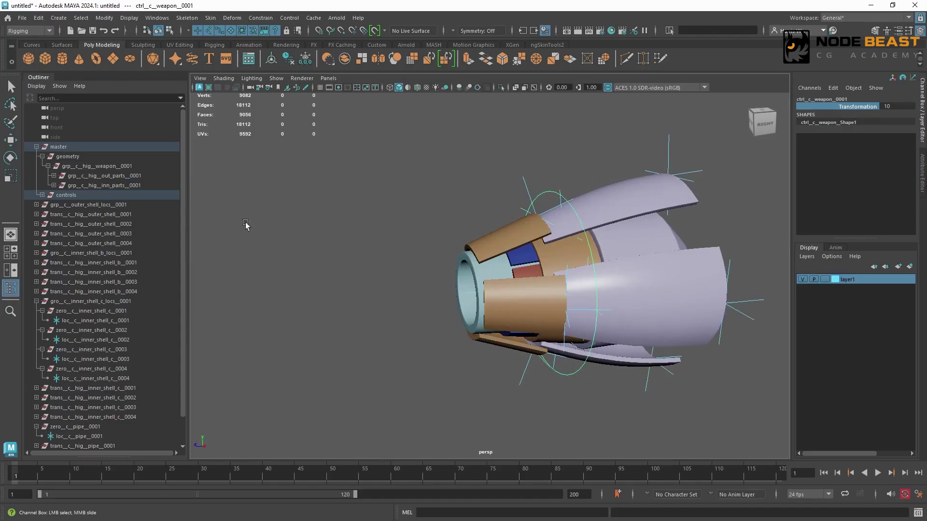
Step: Group the outer shell, inner shell B and inner shell C locator groups with zero__c__pipe__0001 under a group named rigNodes
{"action": "left_click", "coordinate": [36, 302]}
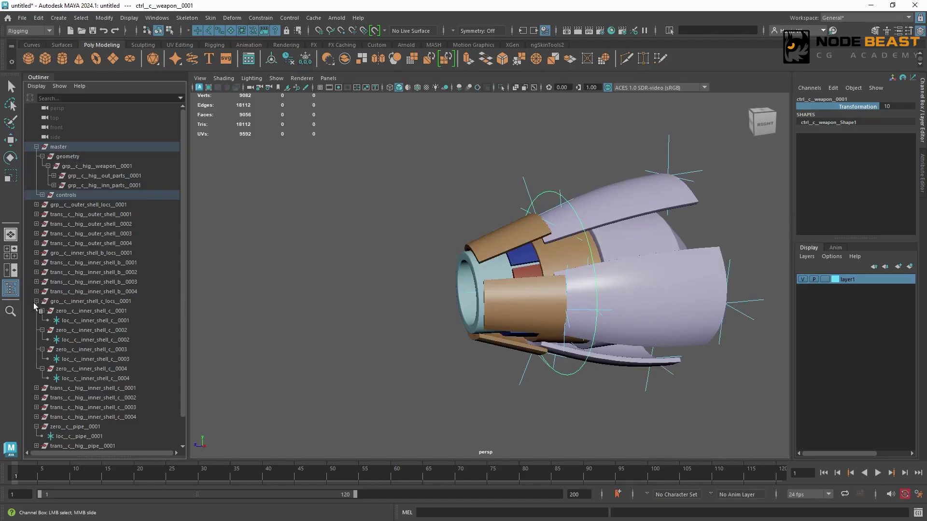
{"action": "left_click", "coordinate": [36, 349]}
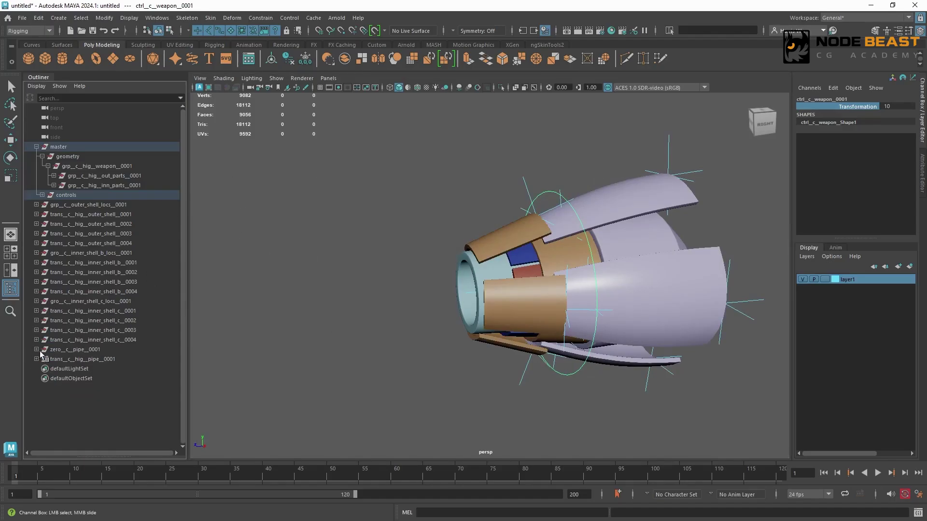
{"action": "left_click", "coordinate": [140, 202]}
{"action": "key", "text": "e"}
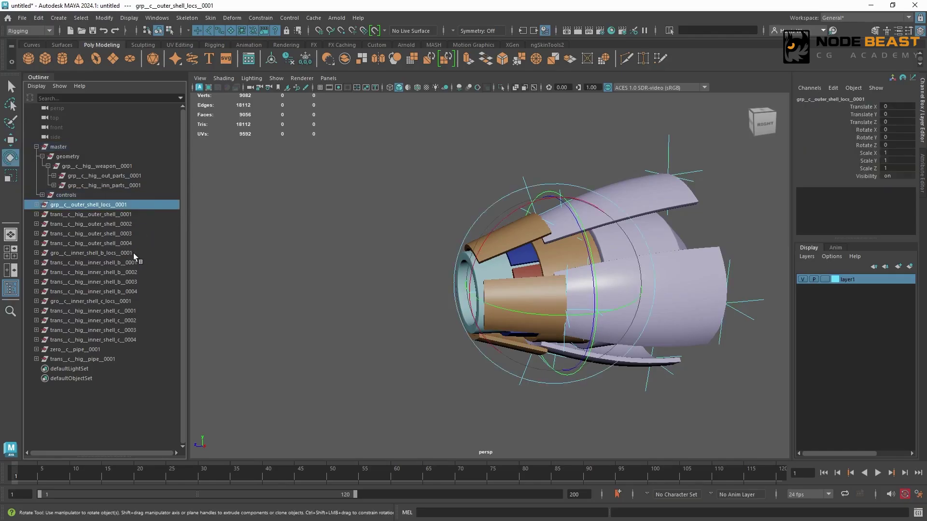
{"action": "left_click", "coordinate": [134, 253], "text": "ctrl"}
{"action": "left_click", "coordinate": [135, 302], "text": "ctrl"}
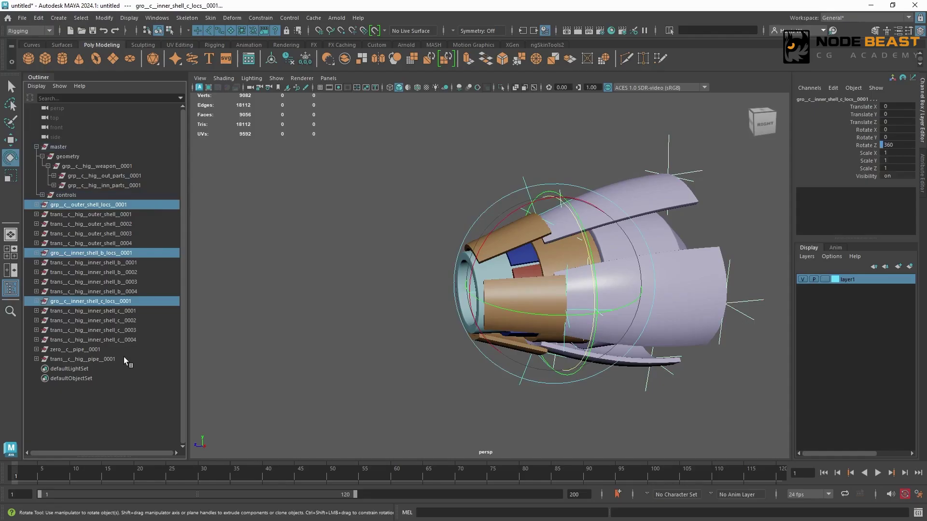
{"action": "left_click", "coordinate": [123, 350], "text": "ctrl"}
{"action": "key", "text": "ctrl+g"}
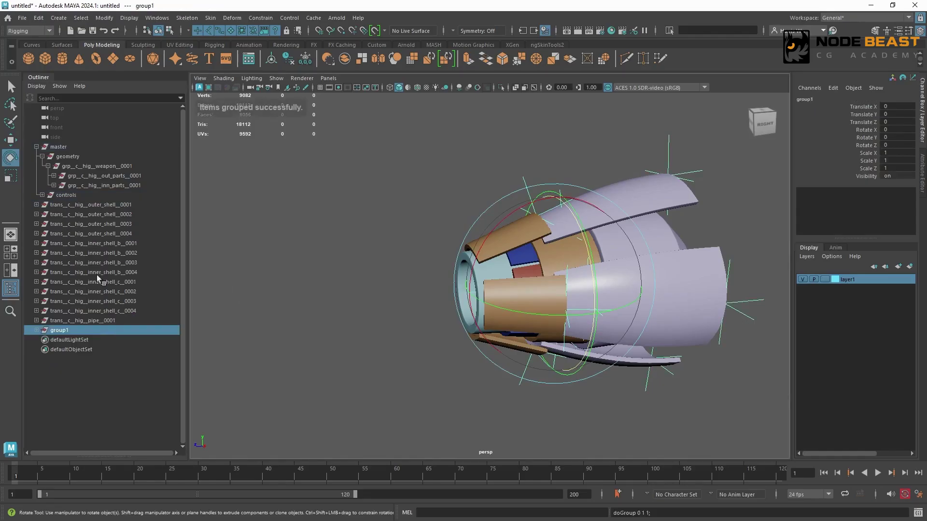
{"action": "double_click", "coordinate": [96, 331]}
{"action": "type", "text": "rigNodes"}
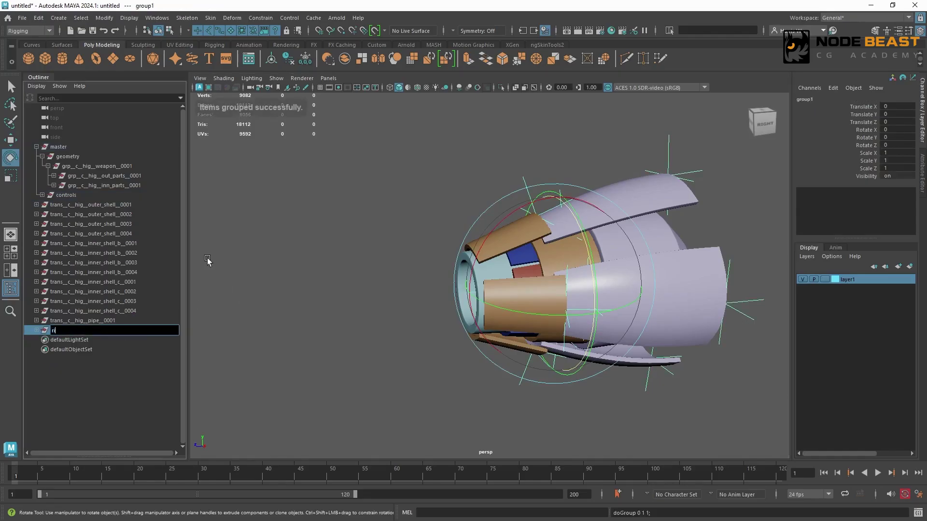
{"action": "key", "text": "Return"}
Step: Parent the rigNodes group under master and hide it
{"action": "left_click_drag", "start_coordinate": [81, 154], "coordinate": [79, 156]}
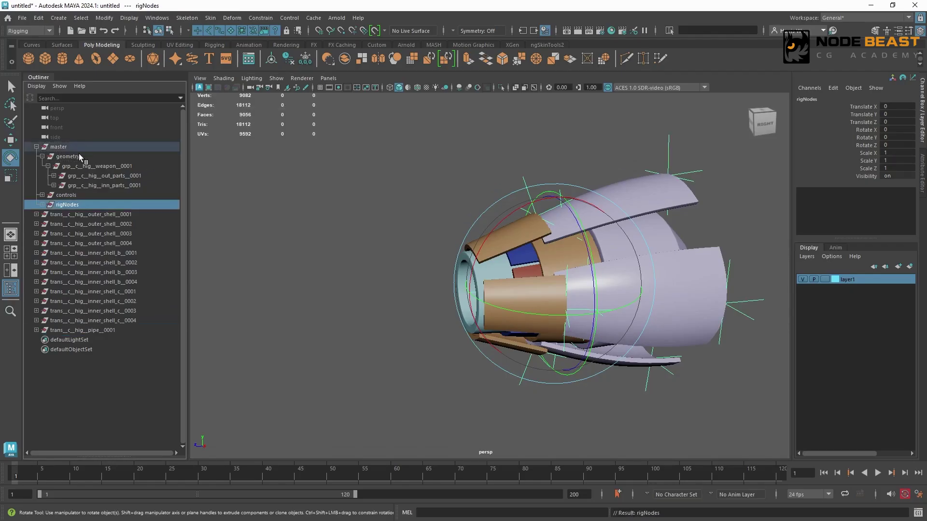
{"action": "key", "text": "ctrl+h"}
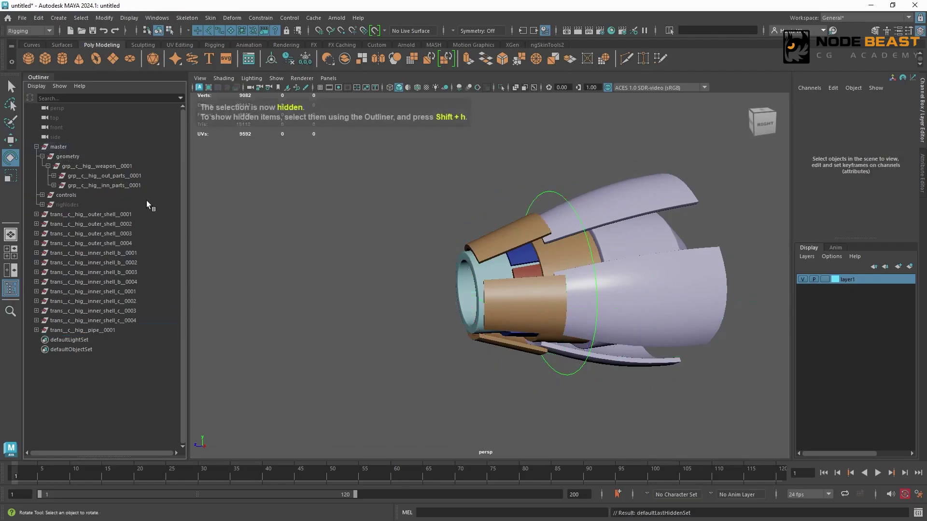
Step: Parent all trans__c__hig shell and pipe nodes under grp__c__hig__weapon__0001 and collapse the master hierarchy
{"action": "left_click_drag", "start_coordinate": [143, 214], "coordinate": [120, 332]}
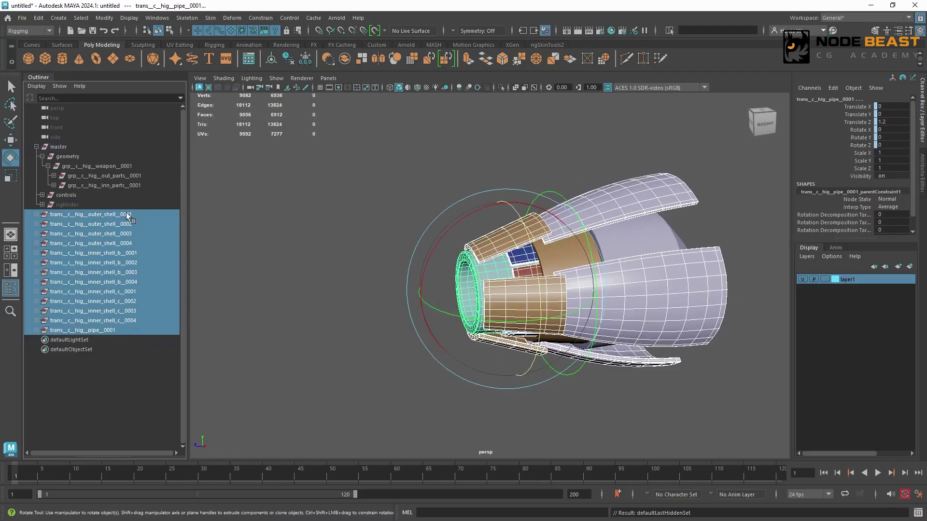
{"action": "left_click_drag", "start_coordinate": [126, 213], "coordinate": [133, 166]}
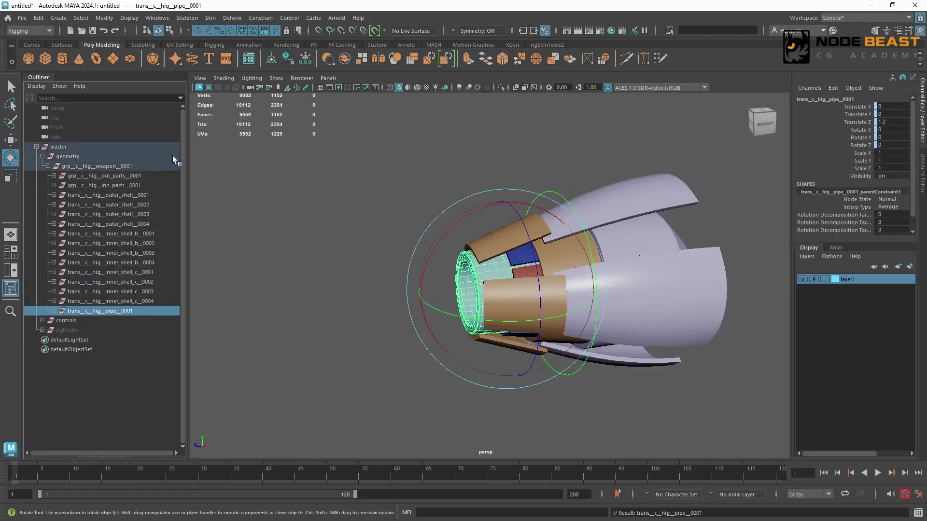
{"action": "left_click", "coordinate": [36, 146]}
{"action": "left_click", "coordinate": [352, 155]}
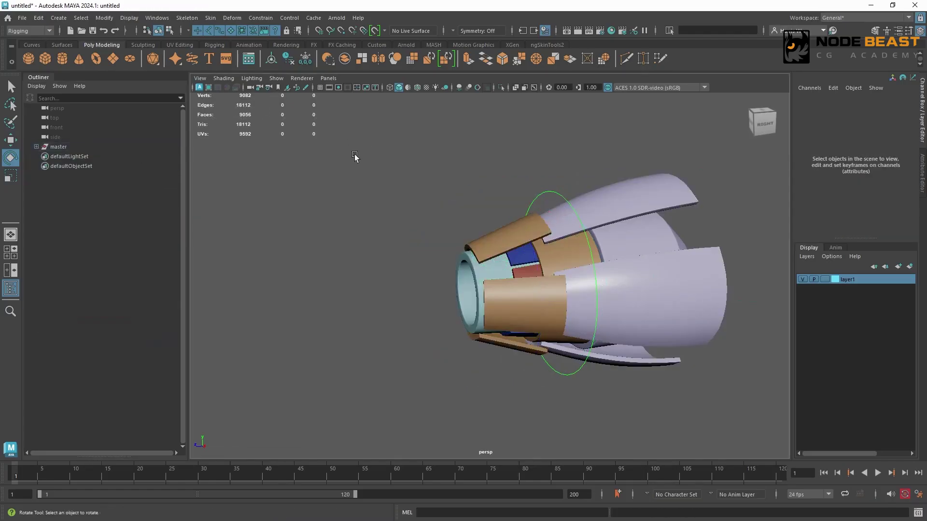
Step: Return the weapon control's Transformation to 0 and scrub it to check the complete transformation from an angled view
{"action": "left_click", "coordinate": [588, 185]}
{"action": "left_click", "coordinate": [857, 106]}
{"action": "middle_click_drag", "start_coordinate": [652, 161], "coordinate": [490, 169]}
{"action": "left_click_drag", "start_coordinate": [490, 169], "coordinate": [584, 178], "text": "alt"}
{"action": "right_click_drag", "start_coordinate": [584, 178], "coordinate": [505, 184], "text": "alt"}
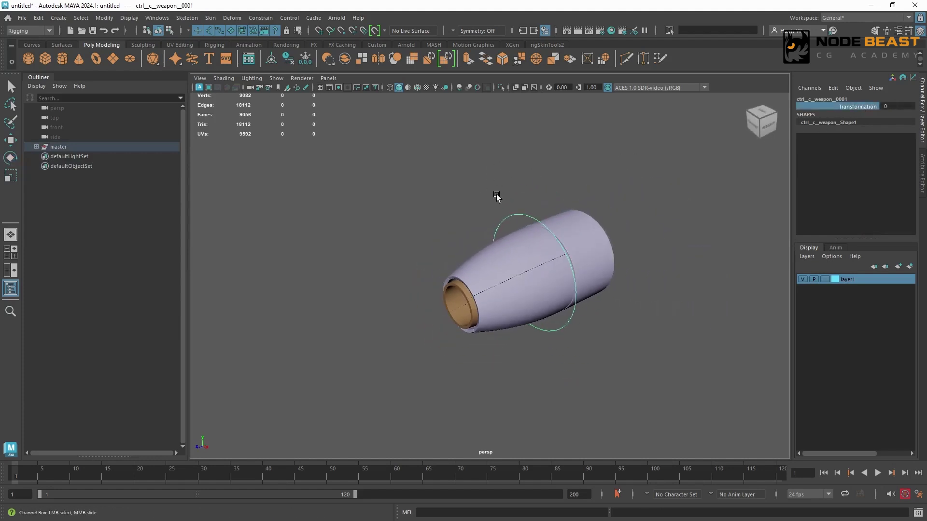
{"action": "middle_click_drag", "start_coordinate": [497, 197], "coordinate": [528, 169], "text": "alt"}
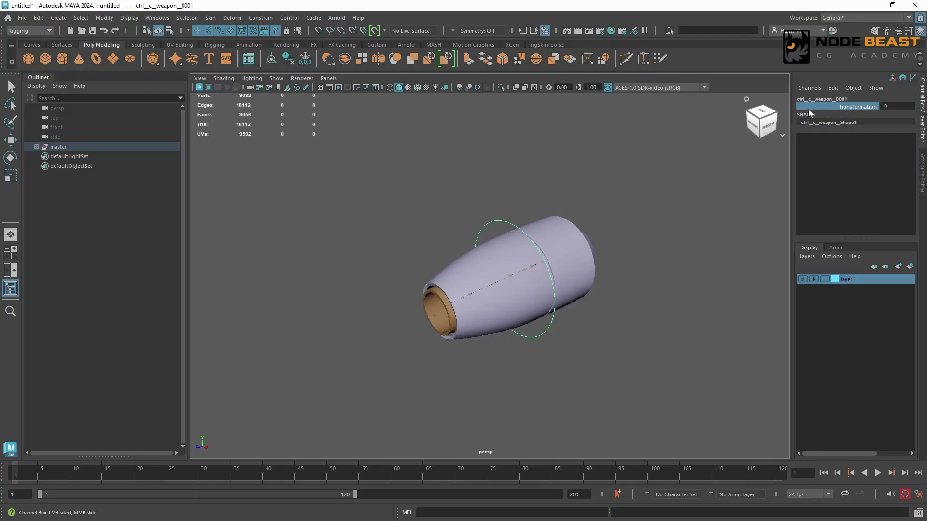
{"action": "middle_click_drag", "start_coordinate": [429, 213], "coordinate": [516, 178]}
Step: Delete the display layer layer1
{"action": "right_click", "coordinate": [859, 280]}
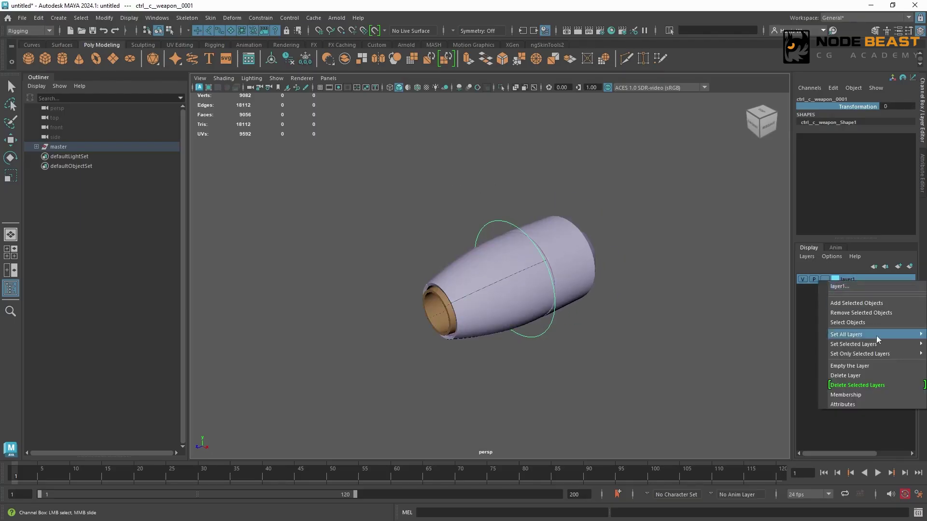
{"action": "left_click", "coordinate": [846, 376]}
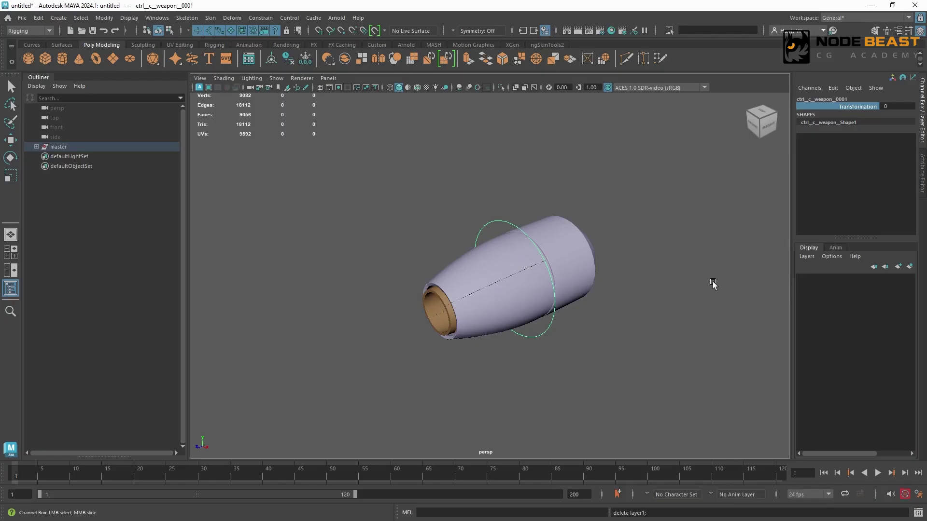